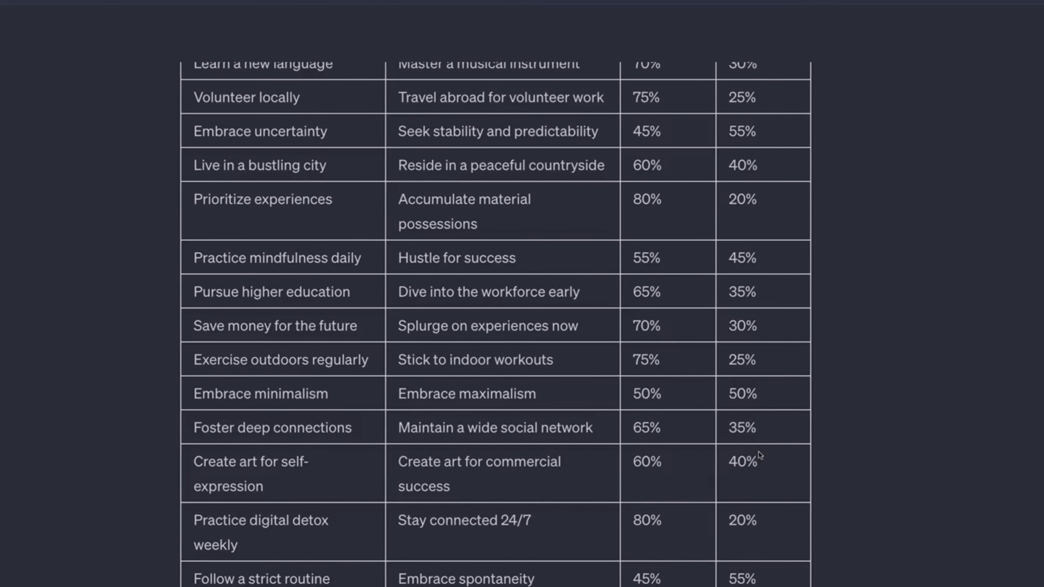
Review the prompt and the generated table of paired options with percentages in ChatGPT
scroll(752, 431, "up", 5)
scroll(745, 366, "up", 5)
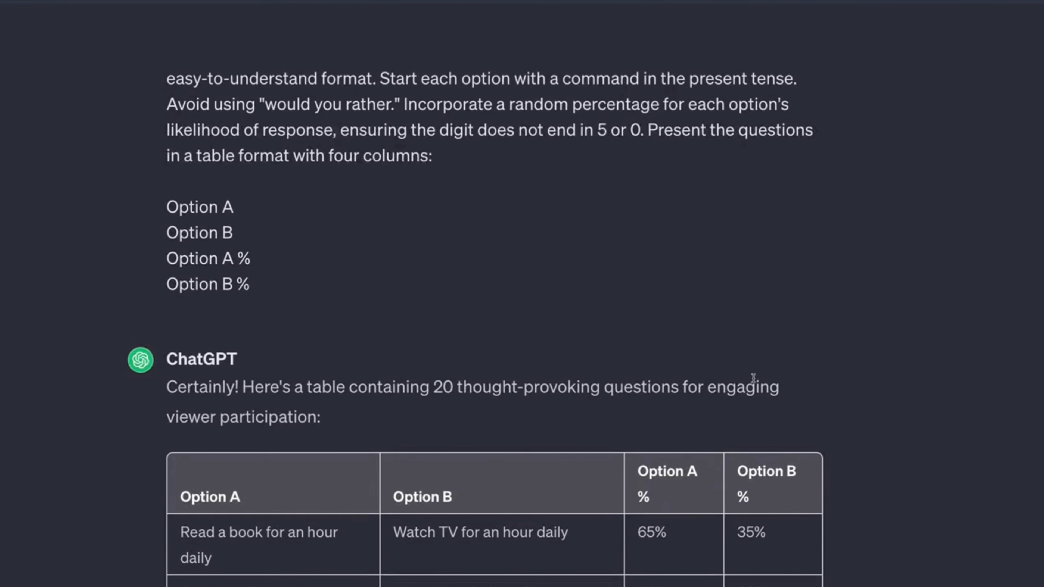
scroll(752, 378, "down", 5)
scroll(795, 362, "down", 8)
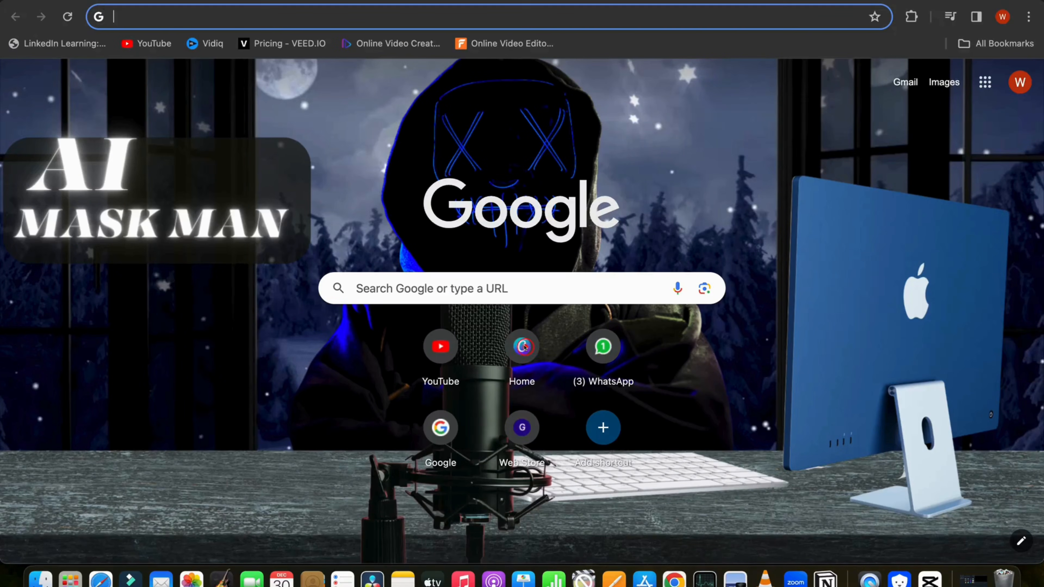
Switch to Canva and create a blank Mobile Video design
left_click(523, 347)
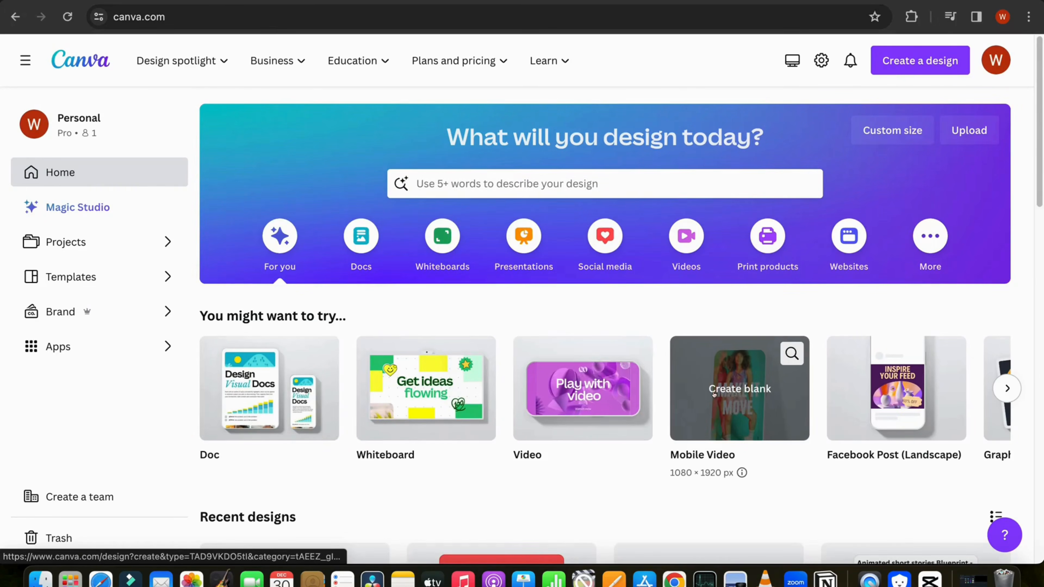
left_click(738, 387)
Add a square stretched over the page's upper half and place a duplicate of it over the lower half
key("r")
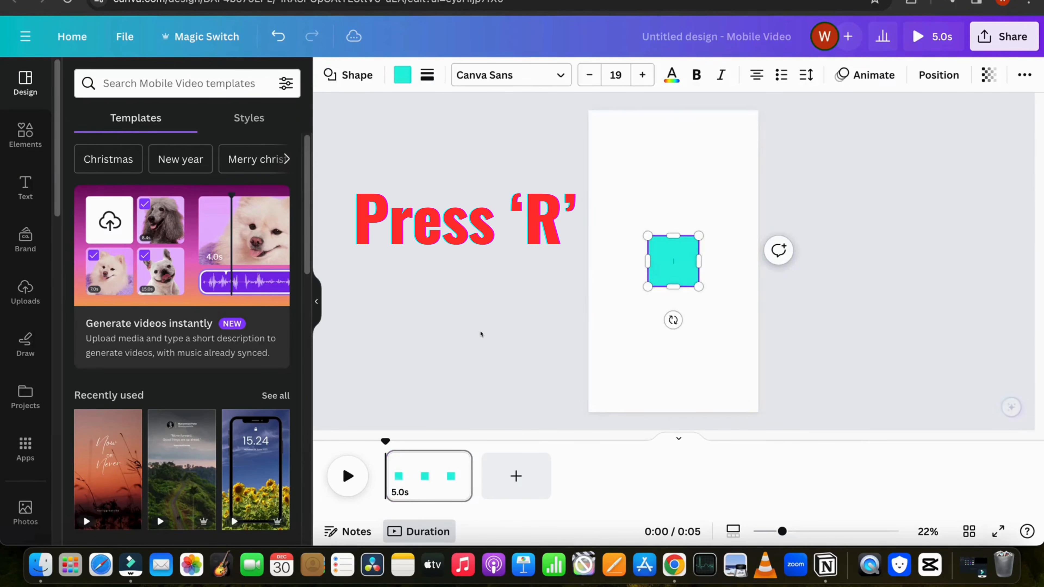
left_click_drag(673, 269, 756, 261)
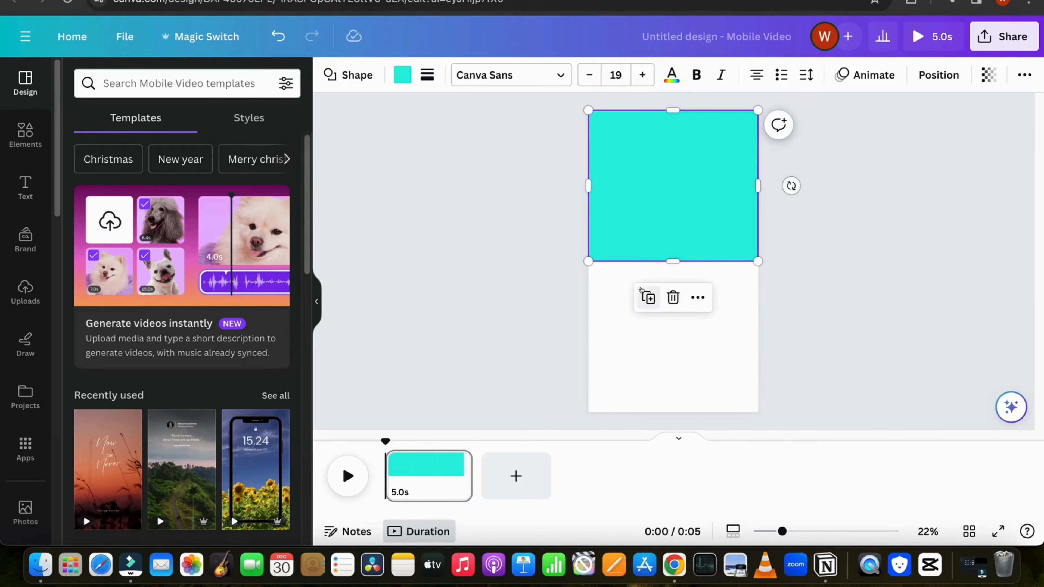
left_click(648, 294)
left_click_drag(692, 296, 703, 321)
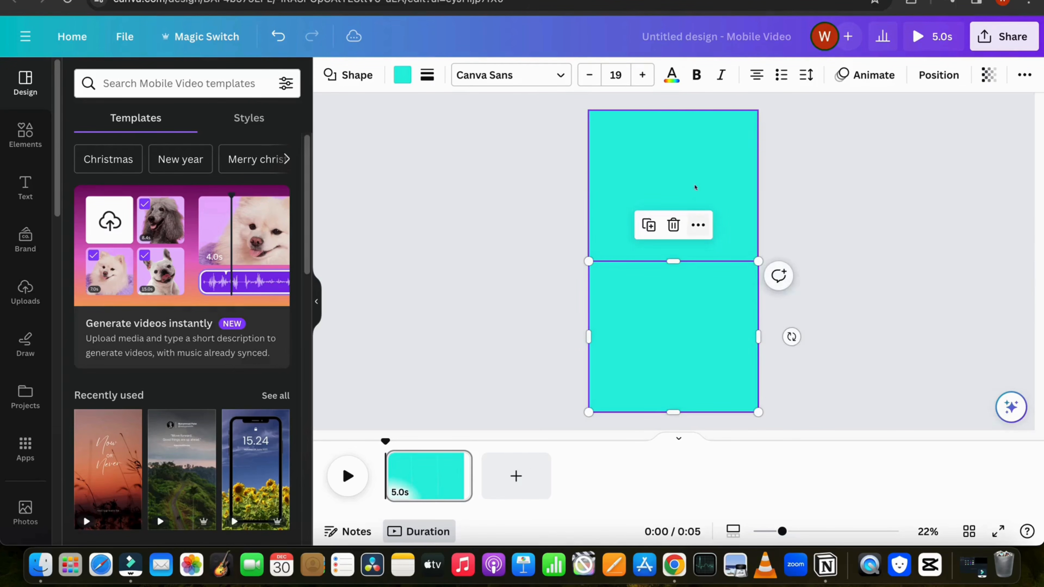
Fill the upper rectangle with light orange and the lower rectangle with blue from the default solid colors
left_click(698, 164)
left_click(402, 78)
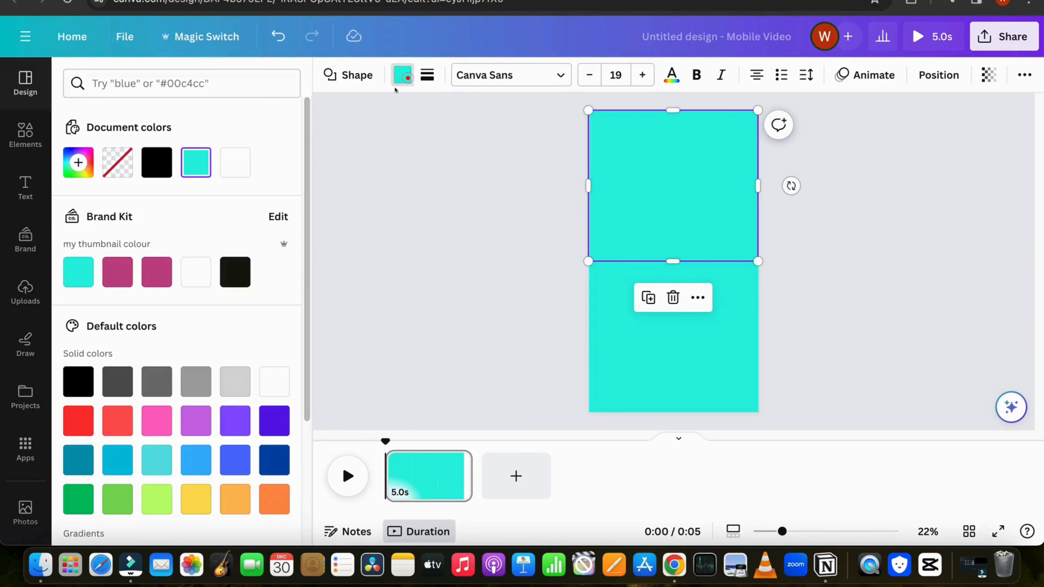
scroll(198, 257, "down", 2)
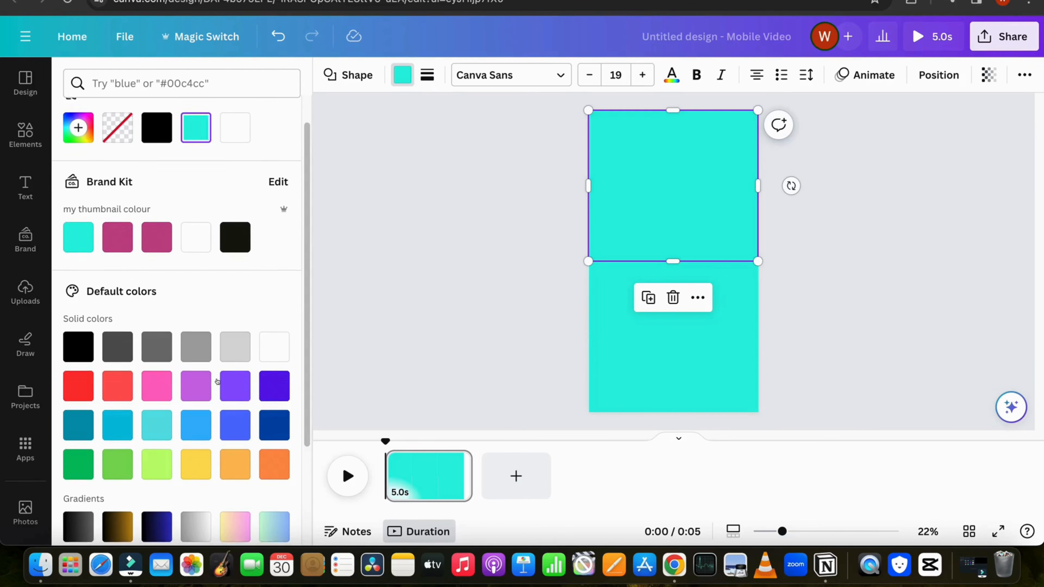
left_click(248, 467)
left_click(649, 359)
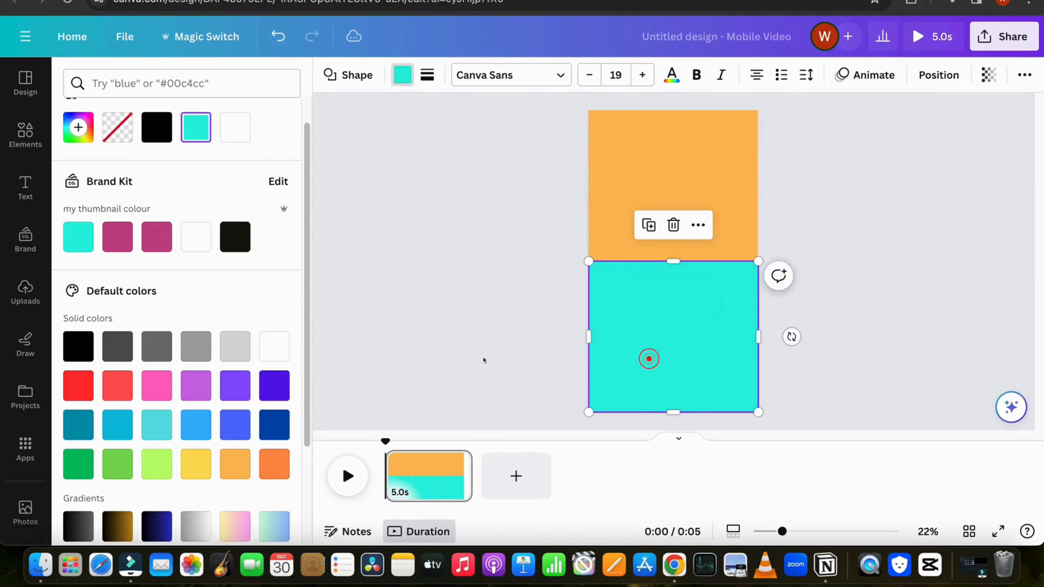
left_click(249, 428)
left_click(574, 316)
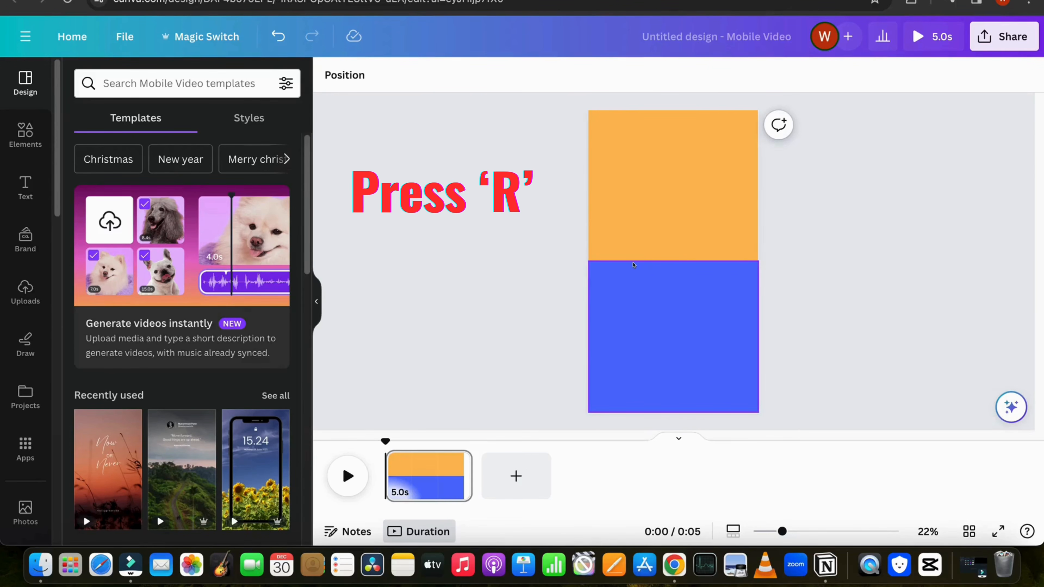
Add a thin full-width black rectangle as a divider strip just above the blue half
key("r")
left_click_drag(648, 262, 589, 259)
left_click_drag(699, 261, 752, 270)
left_click_drag(672, 283, 674, 245)
left_click(402, 75)
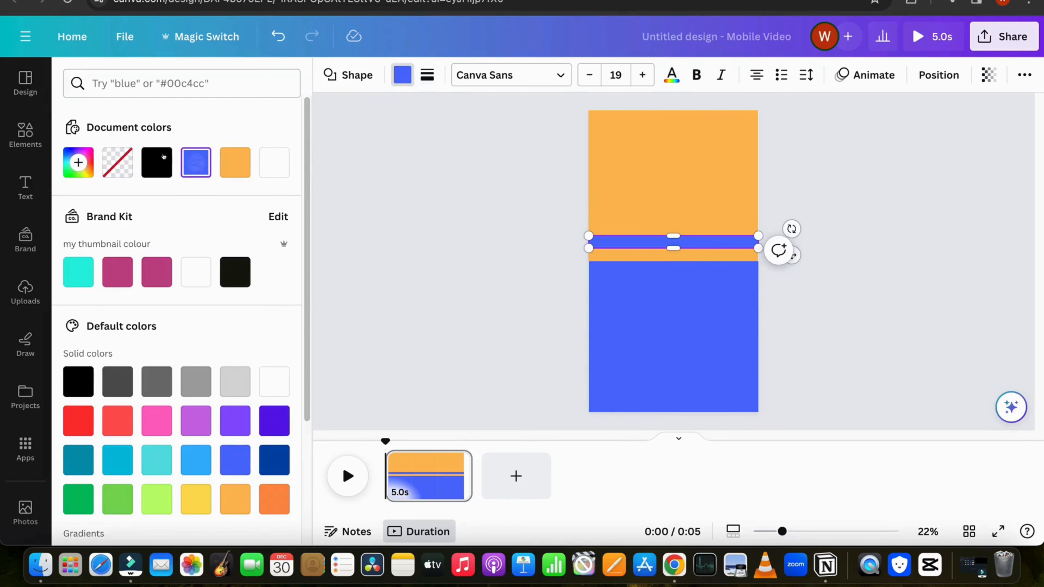
left_click(156, 161)
left_click_drag(792, 254, 792, 267)
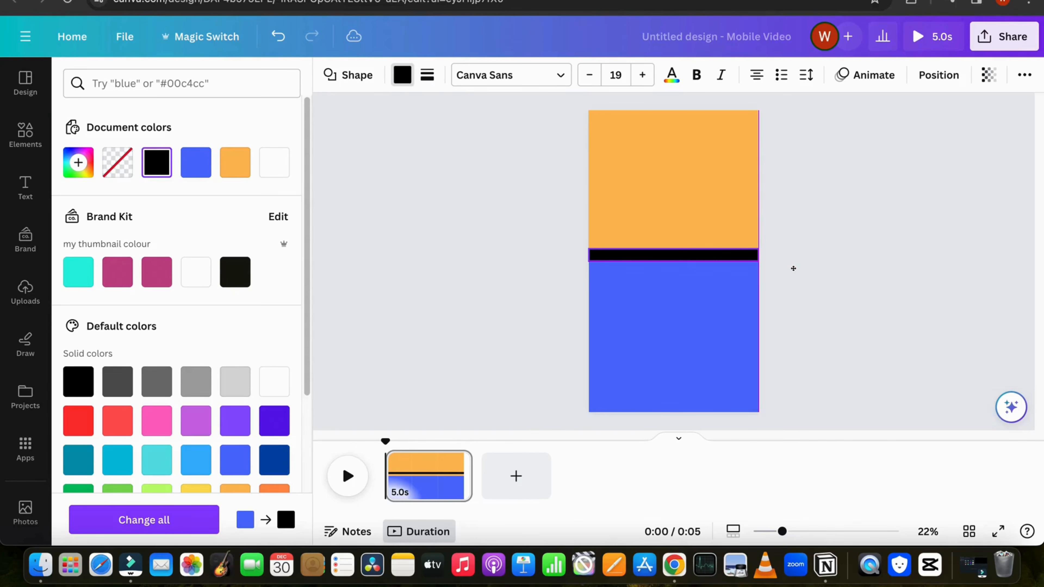
Add a small black circle centered on the divider strip
key("c")
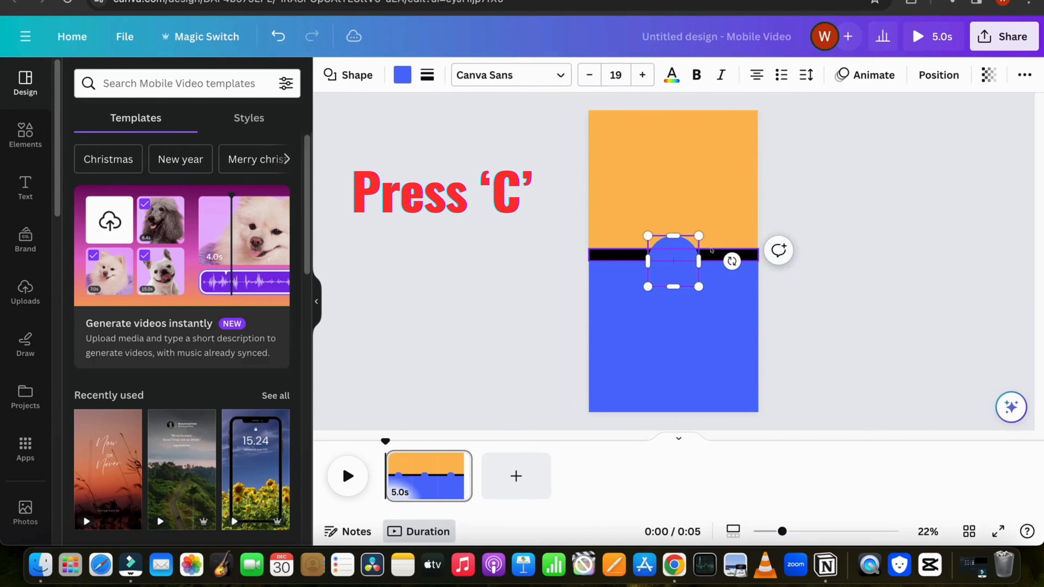
left_click_drag(683, 272, 739, 267)
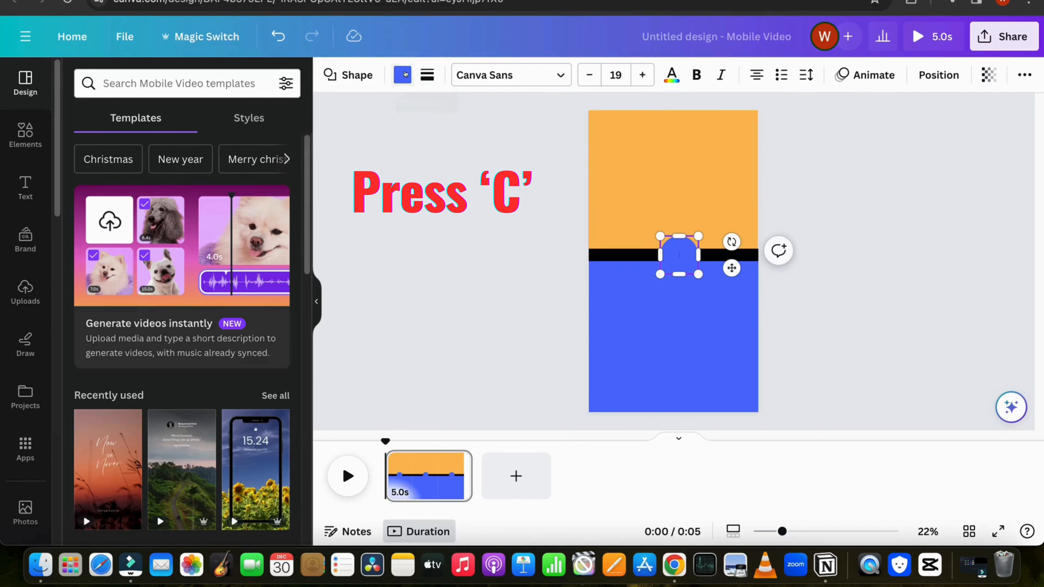
left_click(402, 75)
left_click(157, 162)
left_click(473, 232)
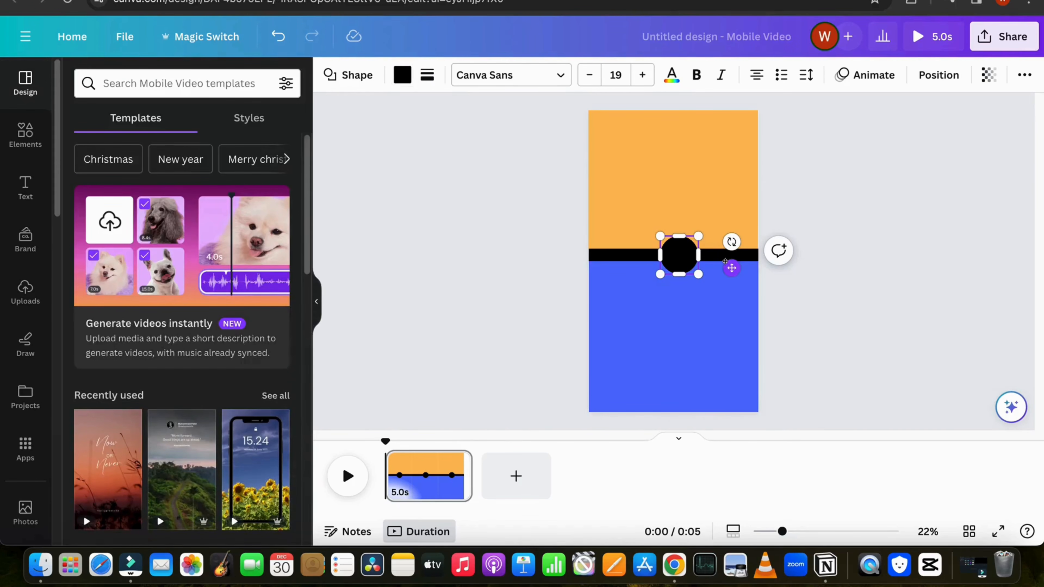
left_click_drag(730, 267, 725, 267)
left_click(493, 238)
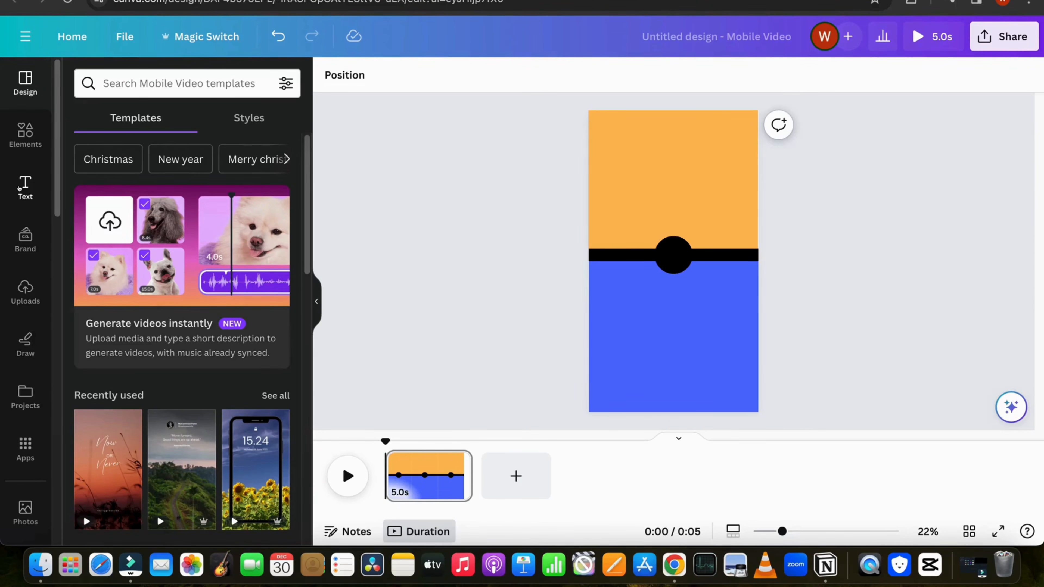
Add a heading on the orange half containing the first Option A text from the ChatGPT table, "Read a book for an hour daily"
left_click(20, 188)
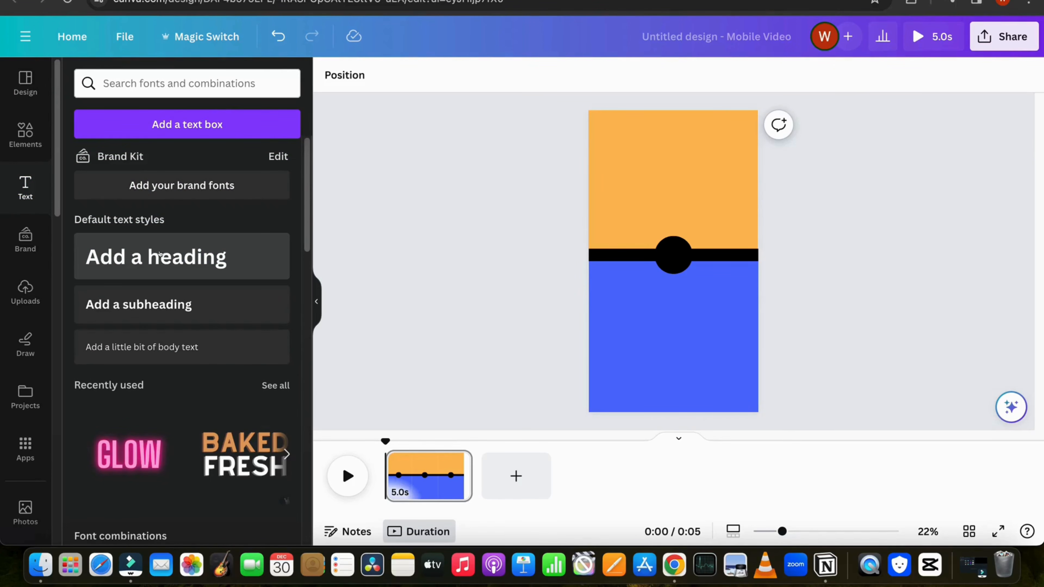
left_click(187, 261)
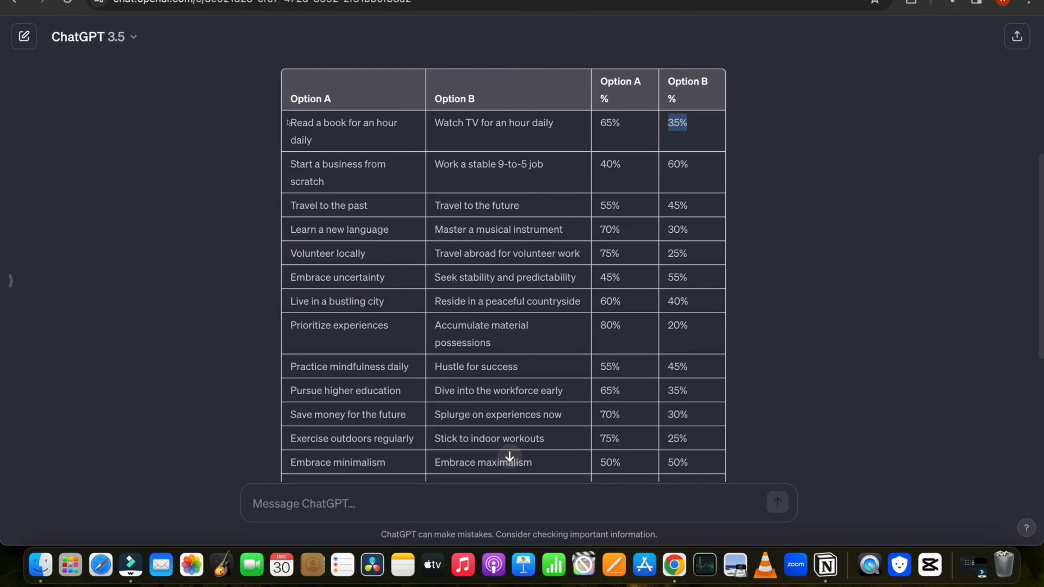
triple_click(320, 128)
key("super+c")
right_click(319, 128)
left_click(344, 160)
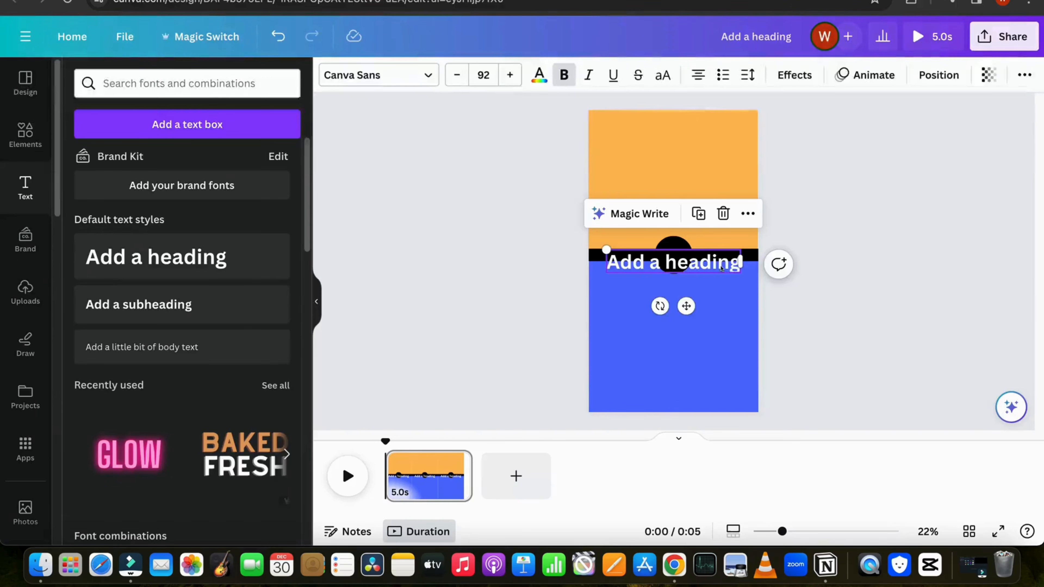
double_click(734, 262)
key("BackSpace")
key("super+v")
left_click_drag(734, 264, 733, 204)
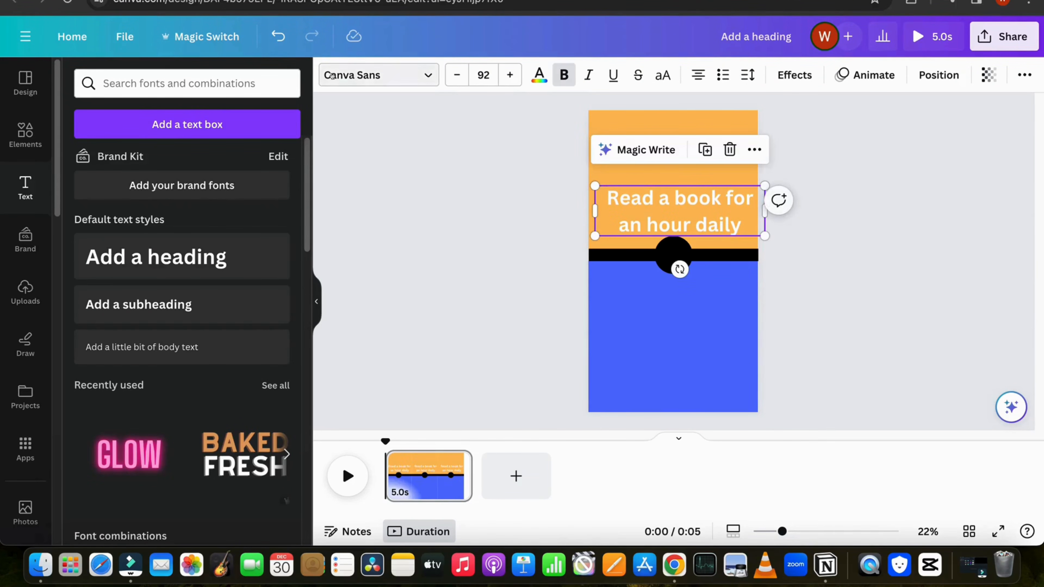
Set the heading's font to Intro Rust and scale it to about size 65.8 within the orange half
left_click(332, 76)
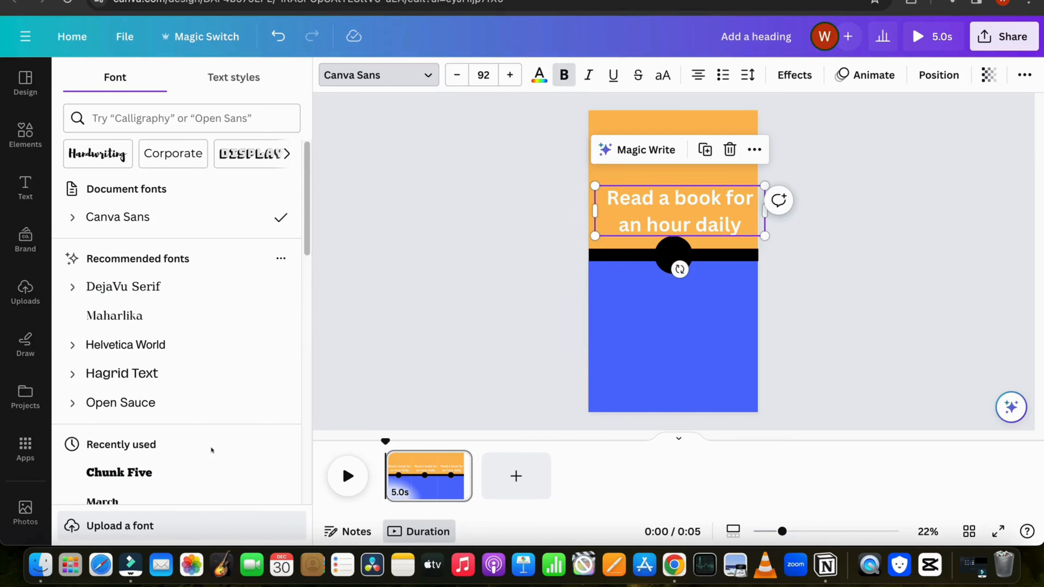
key("super+z")
left_click(650, 208)
left_click_drag(749, 173, 717, 222)
left_click_drag(633, 213, 594, 195)
left_click_drag(696, 211, 709, 216)
Apply an Outline effect to the heading in black with a thickness of 107
left_click(794, 75)
left_click(246, 271)
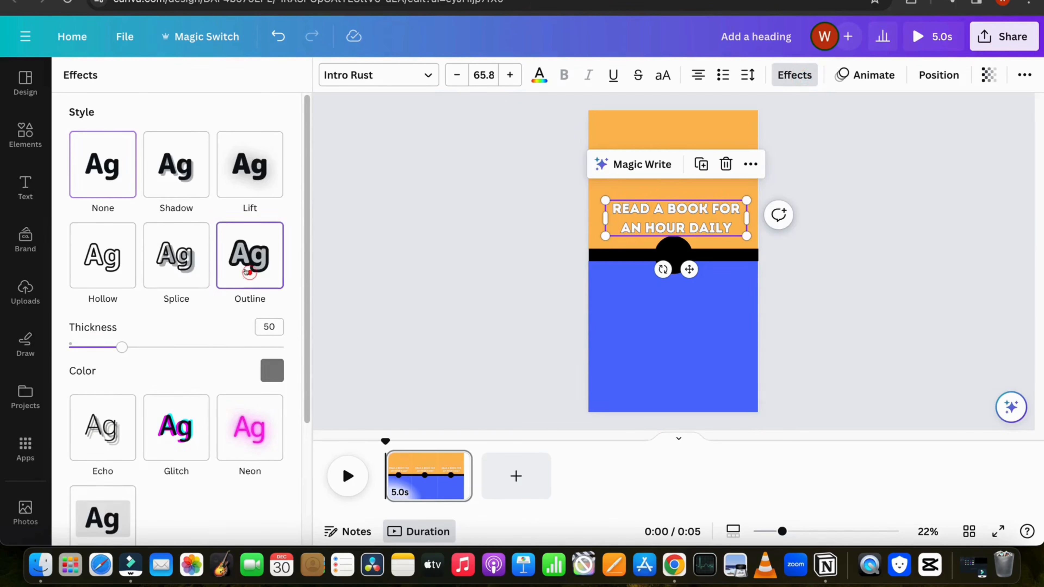
left_click(266, 366)
left_click(223, 110)
left_click_drag(126, 347, 180, 349)
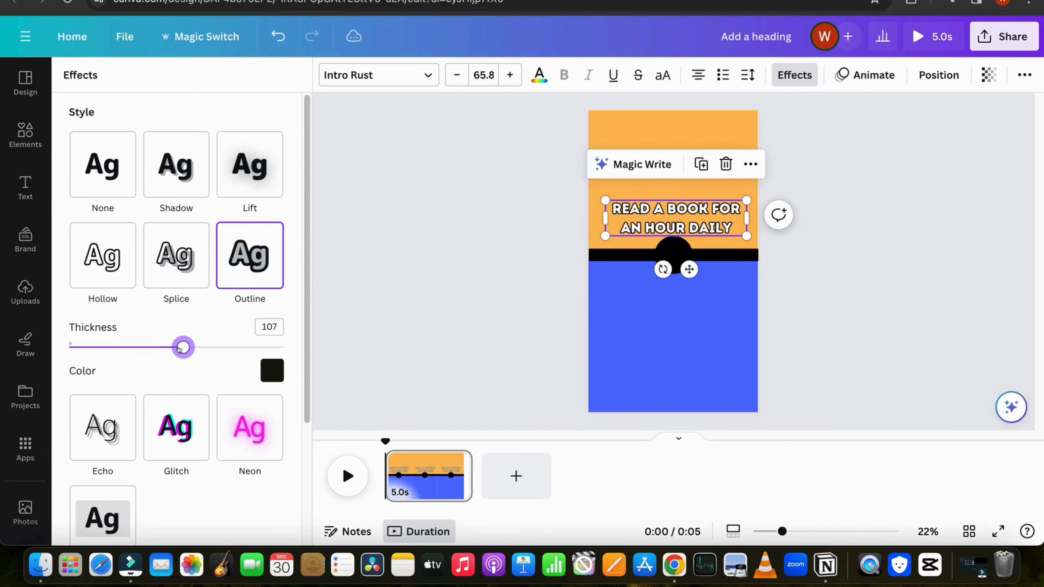
Duplicate the heading onto the blue half and replace its text with the first Option B text, "Watch TV for an hour daily"
left_click(701, 164)
left_click_drag(685, 224, 681, 303)
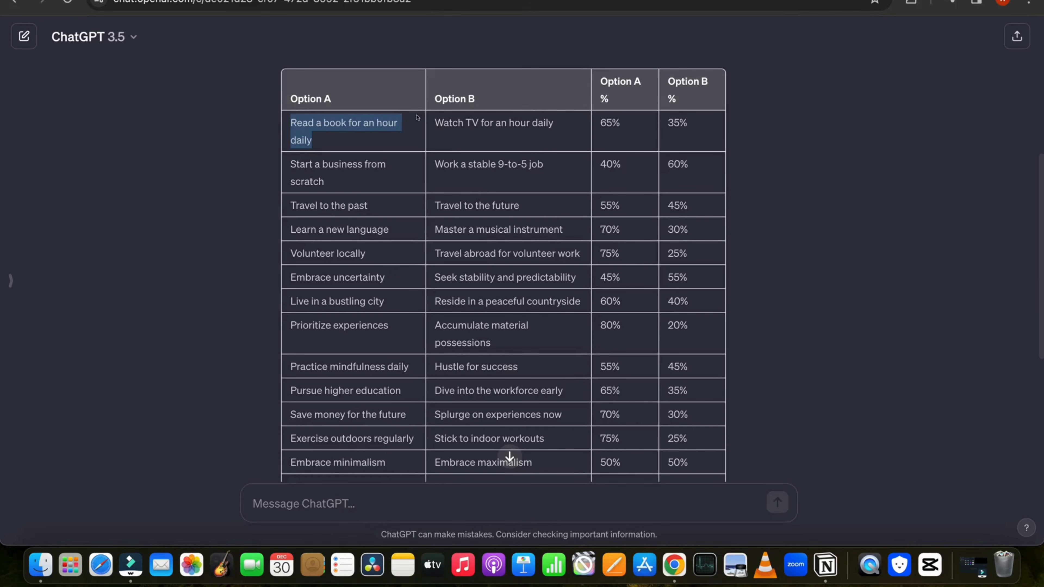
left_click_drag(435, 123, 552, 123)
right_click(543, 124)
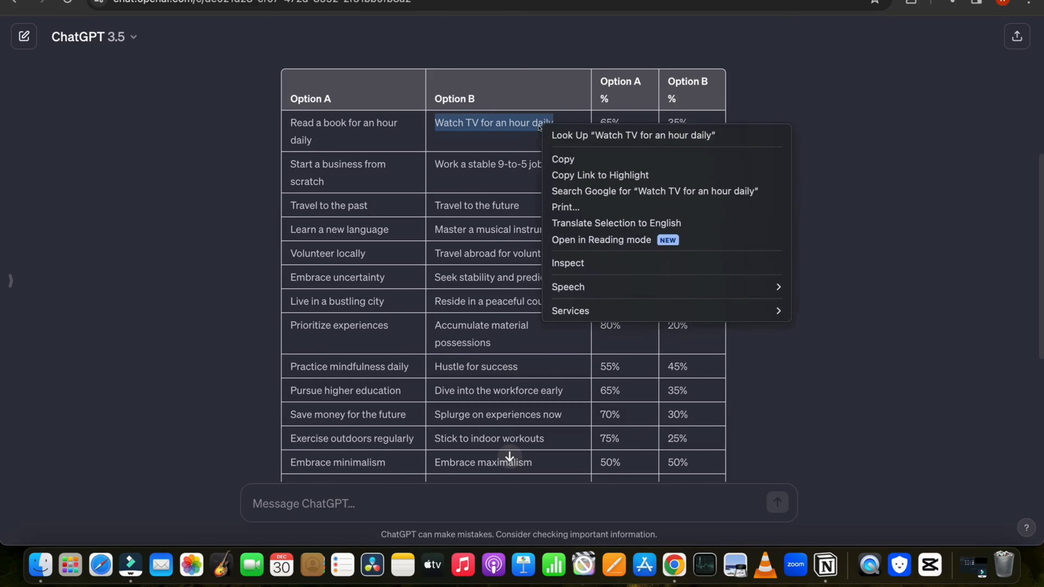
left_click(563, 159)
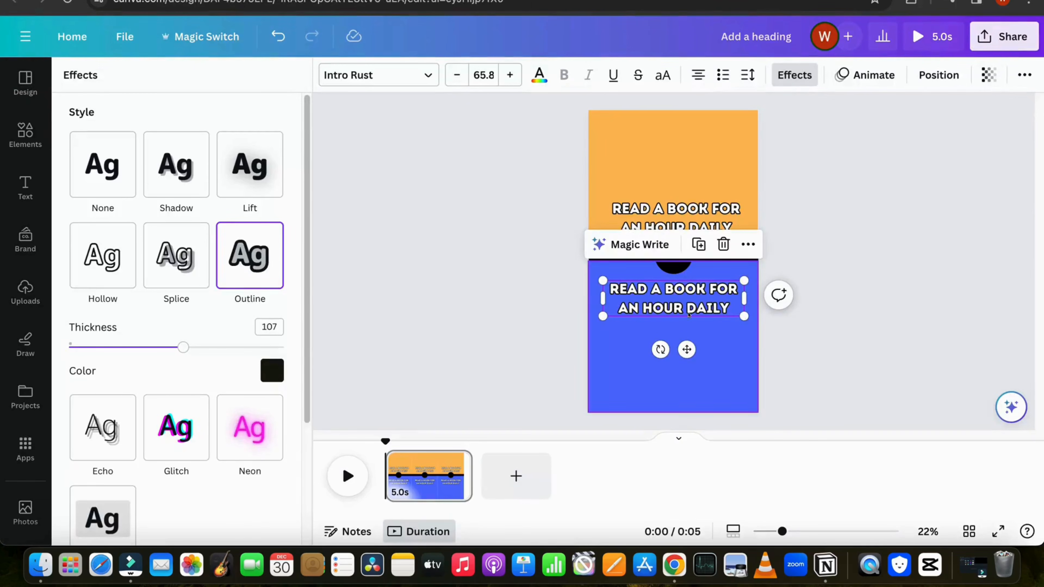
double_click(725, 298)
key("BackSpace")
type("WATCH TV FOR AN HOUR DAILY")
left_click(780, 351)
Add a rounded landscape frame from the Devices frames above the orange half's text and duplicate it below the blue half's text
left_click(25, 134)
scroll(195, 283, "down", 5)
scroll(195, 284, "down", 10)
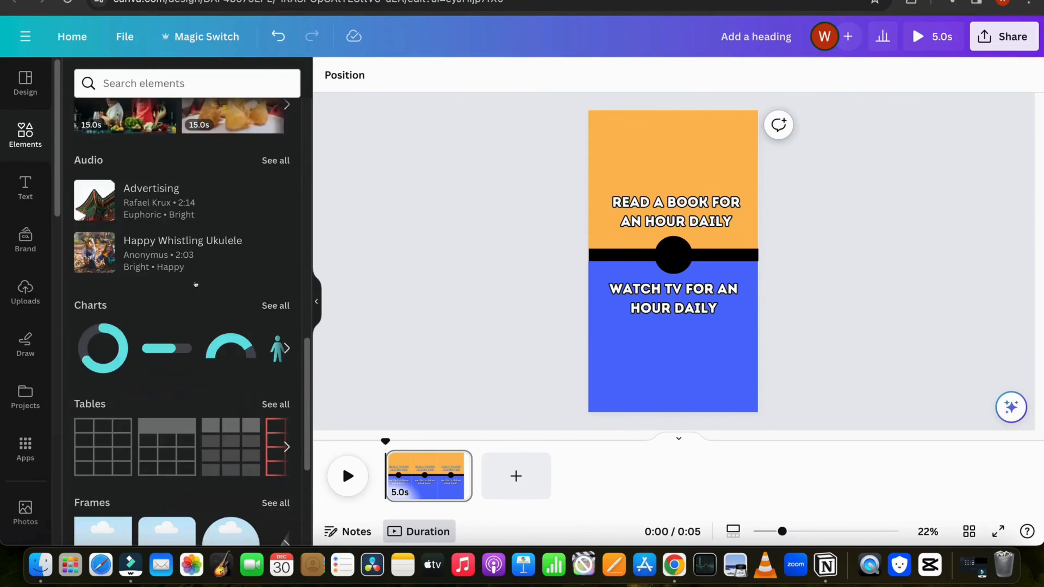
left_click(274, 286)
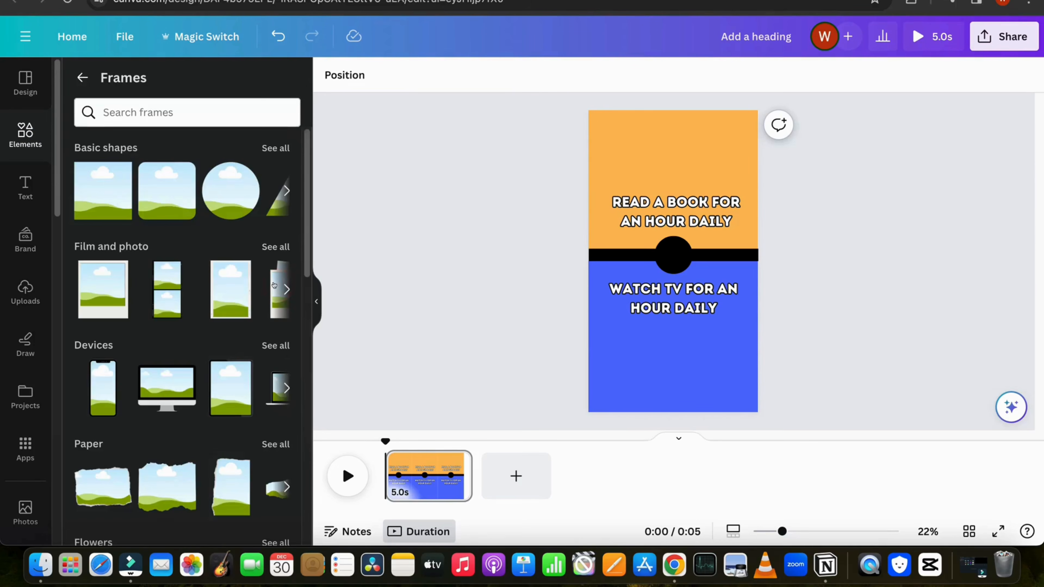
left_click(275, 345)
scroll(199, 349, "down", 5)
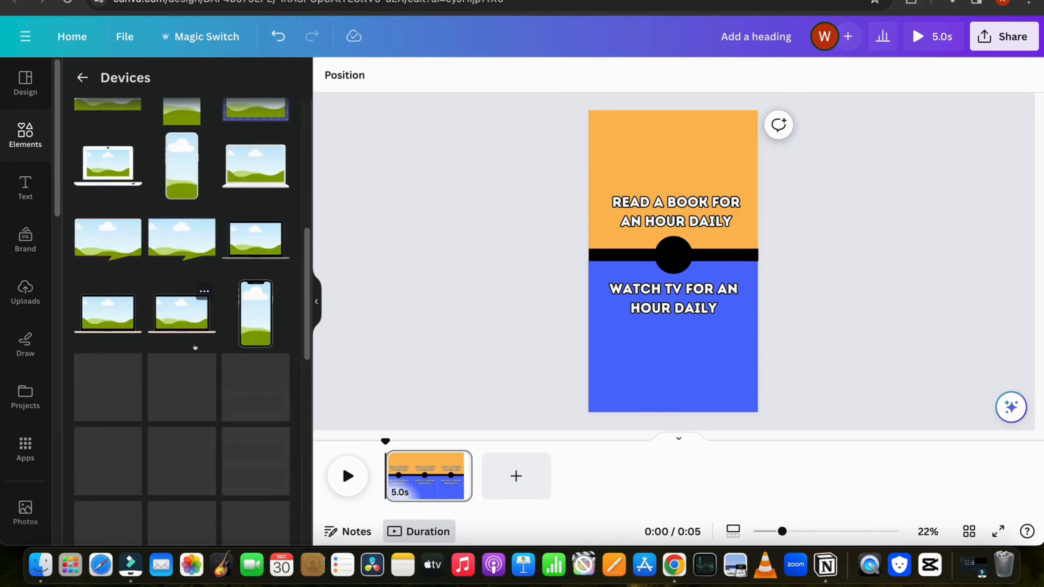
scroll(201, 351, "down", 3)
left_click(252, 408)
left_click_drag(694, 255, 732, 200)
left_click_drag(705, 169, 682, 367)
left_click(648, 224)
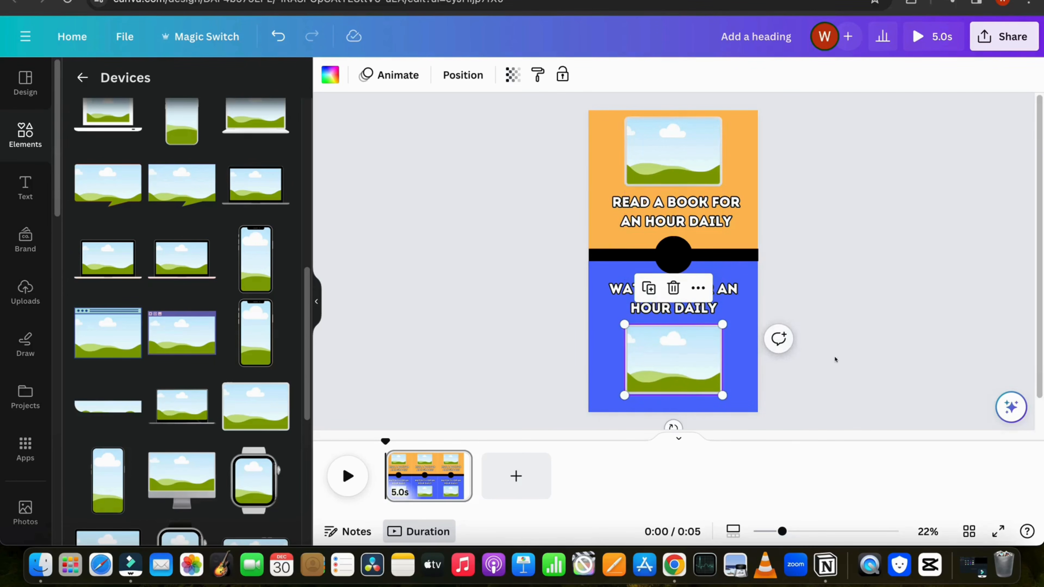
Add an "OR" text in the same outlined style, enlarge it and center it on the black circle
left_click(731, 304)
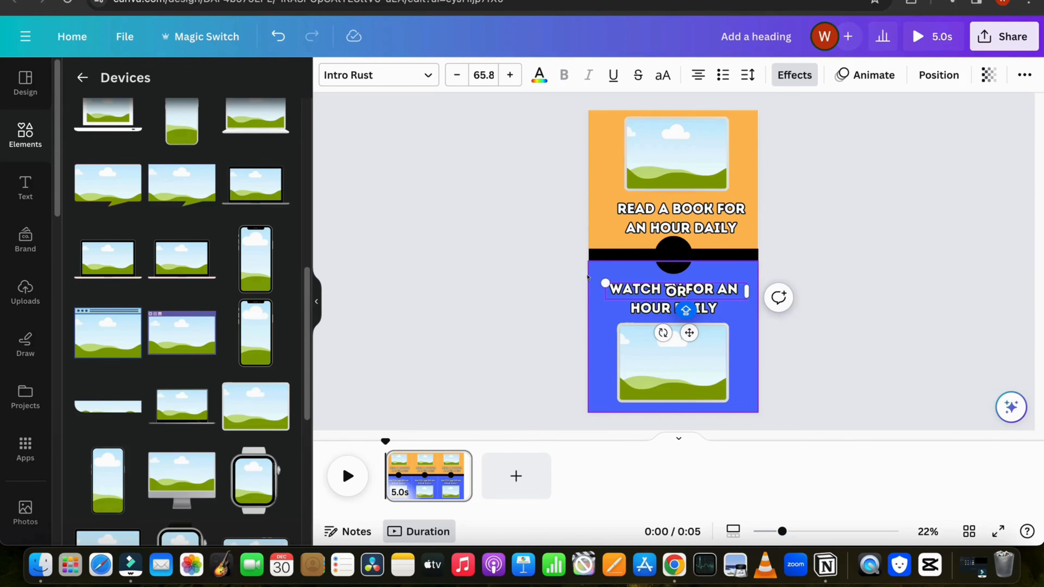
left_click_drag(606, 279, 487, 269)
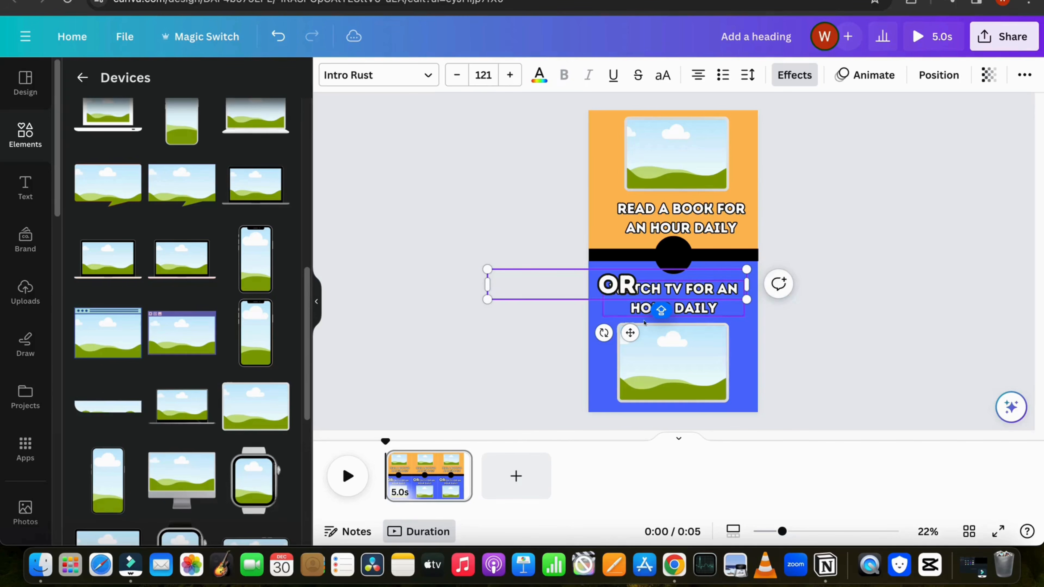
left_click_drag(629, 331, 674, 301)
left_click_drag(543, 240, 579, 244)
left_click_drag(704, 304, 684, 302)
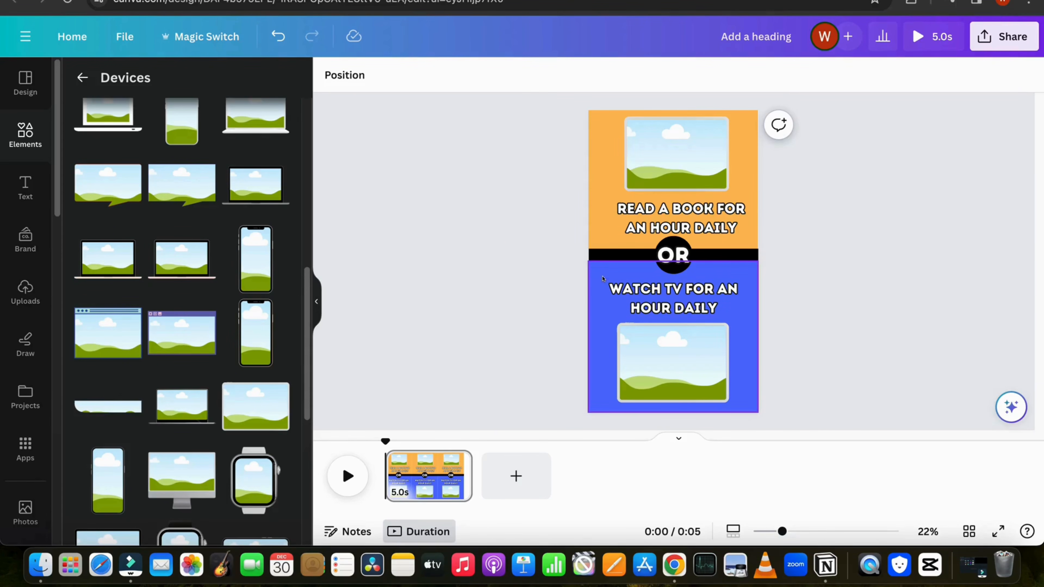
Select the blue half's text and frame together and show their element timing on the timeline
left_click_drag(602, 278, 652, 352)
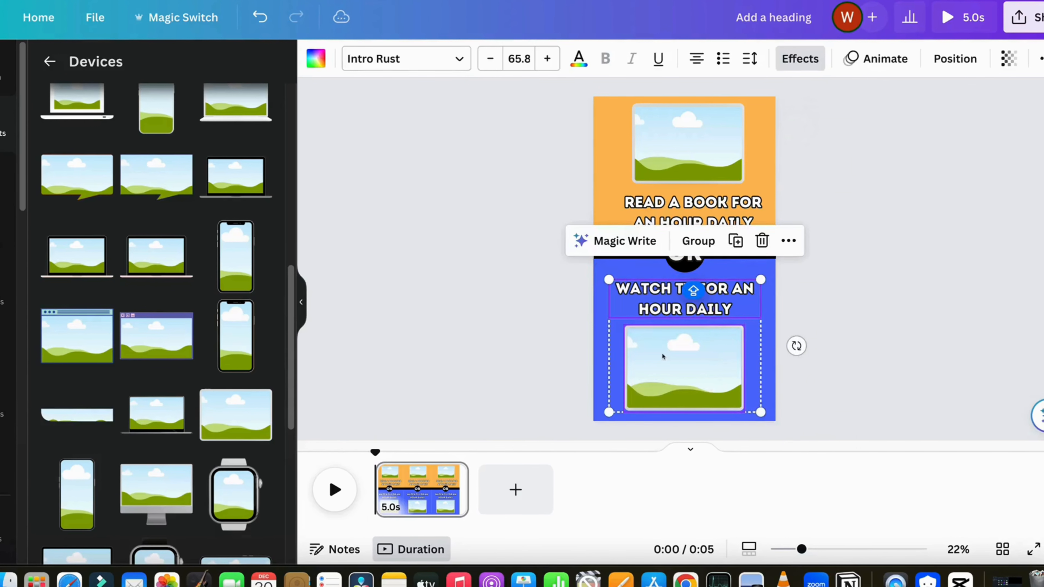
right_click(662, 356)
left_click(742, 406)
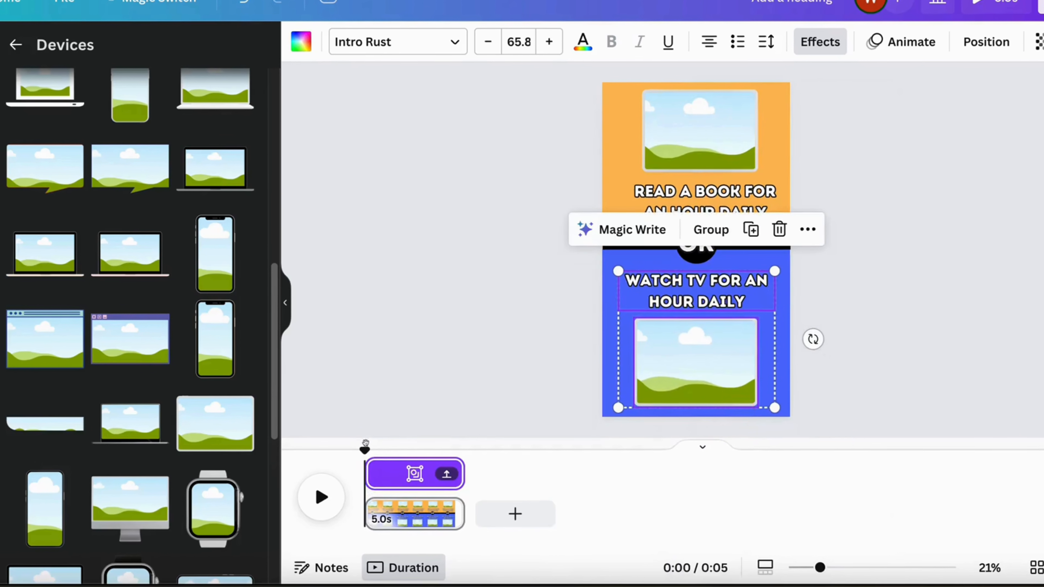
Start the blue half's text and frame at 1.5 seconds and extend the page duration to 7 seconds
left_click_drag(366, 444, 381, 445)
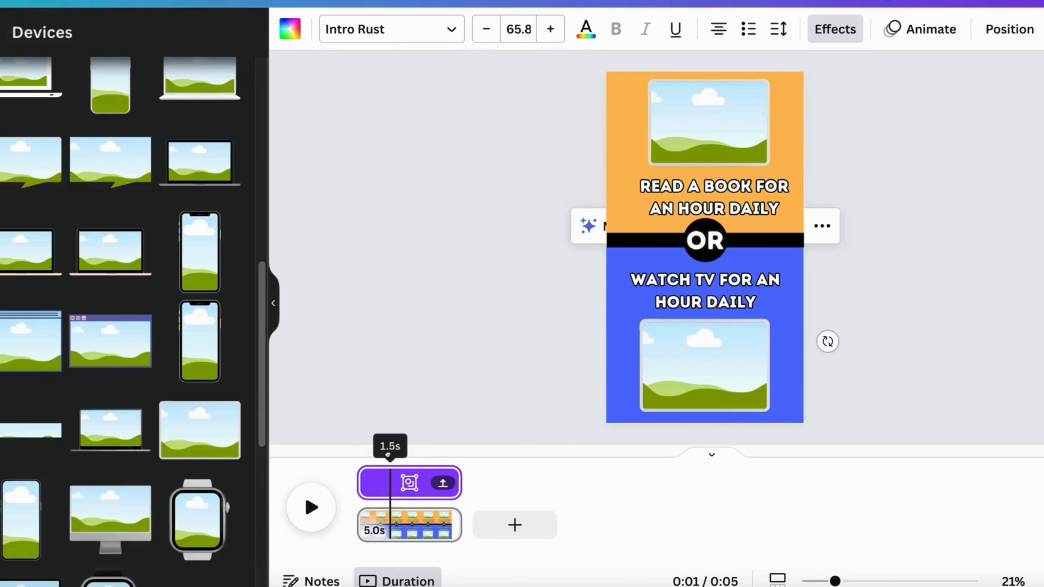
left_click_drag(361, 479, 368, 479)
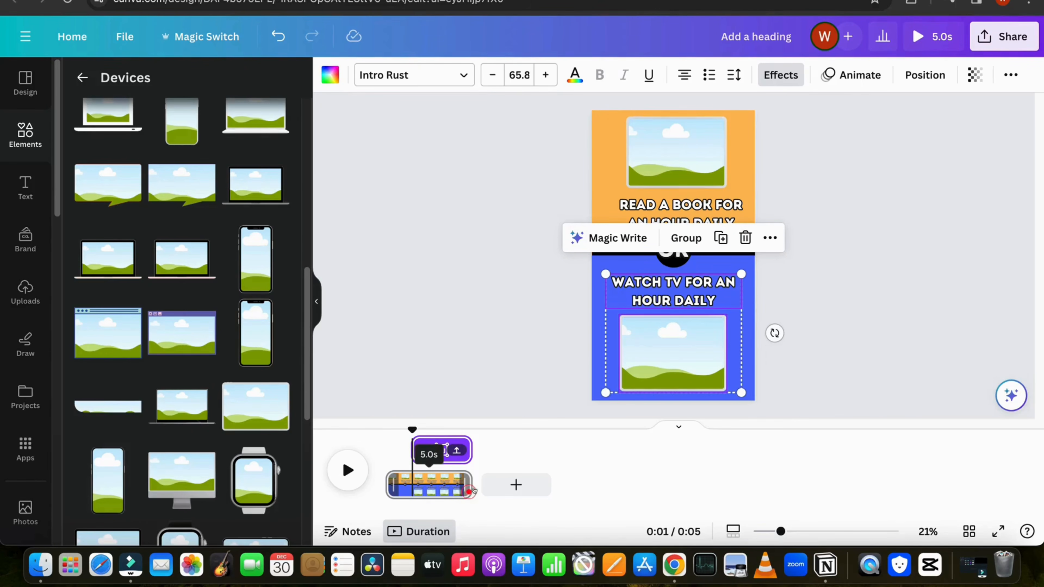
left_click_drag(473, 490, 509, 486)
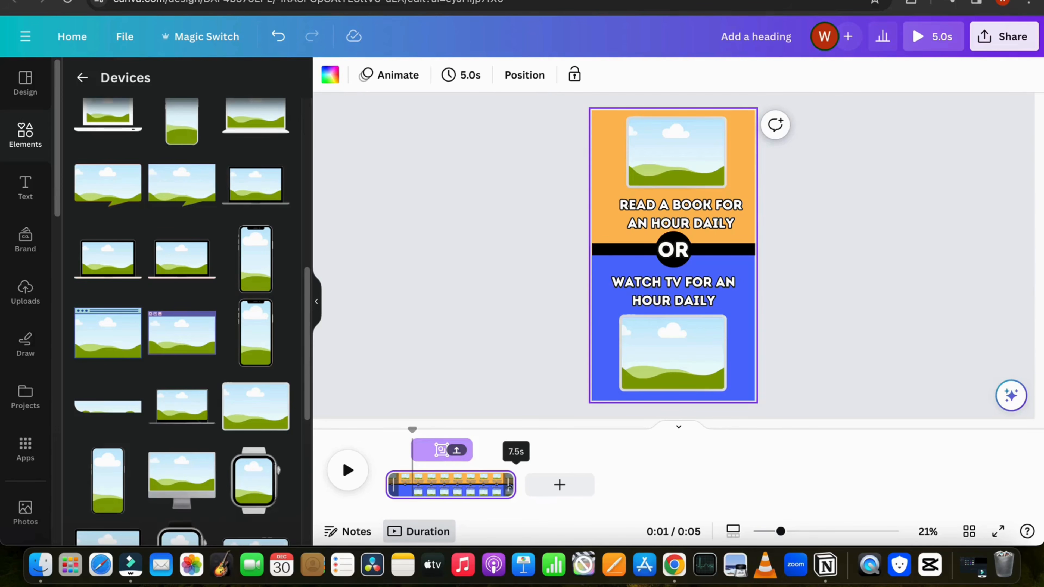
Show the option texts' timing and trim both so they end just after the 5-second mark
right_click(733, 216)
left_click(791, 359)
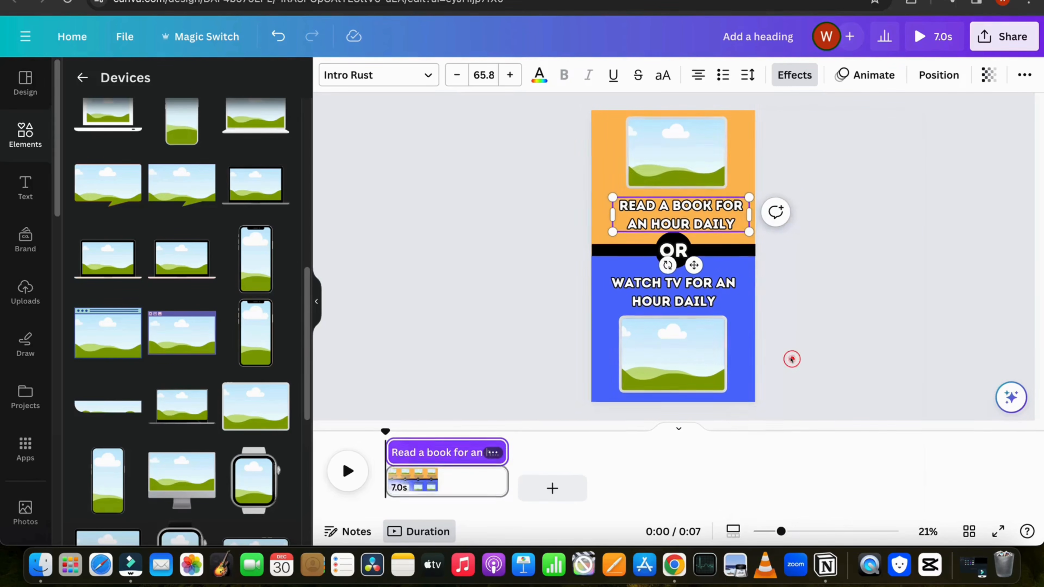
left_click_drag(379, 428, 457, 431)
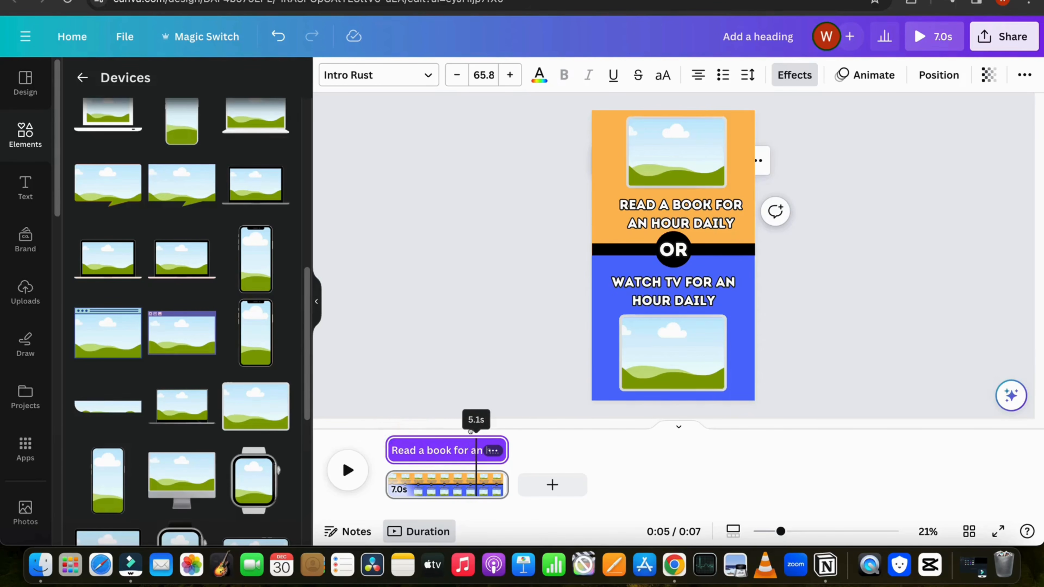
mouse_move(475, 431)
left_mouse_down()
mouse_move(501, 443)
mouse_move(477, 442)
left_mouse_up()
left_click(677, 286)
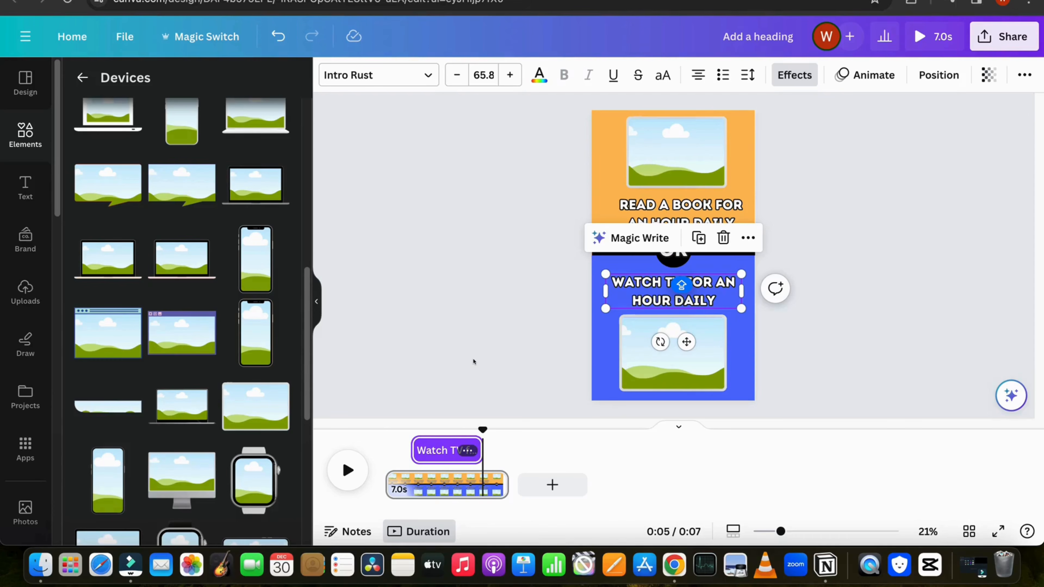
Duplicate the orange half's text, replace it with the first Option A percentage from ChatGPT, 65%, and enlarge it over that text at size 163
left_click(719, 207)
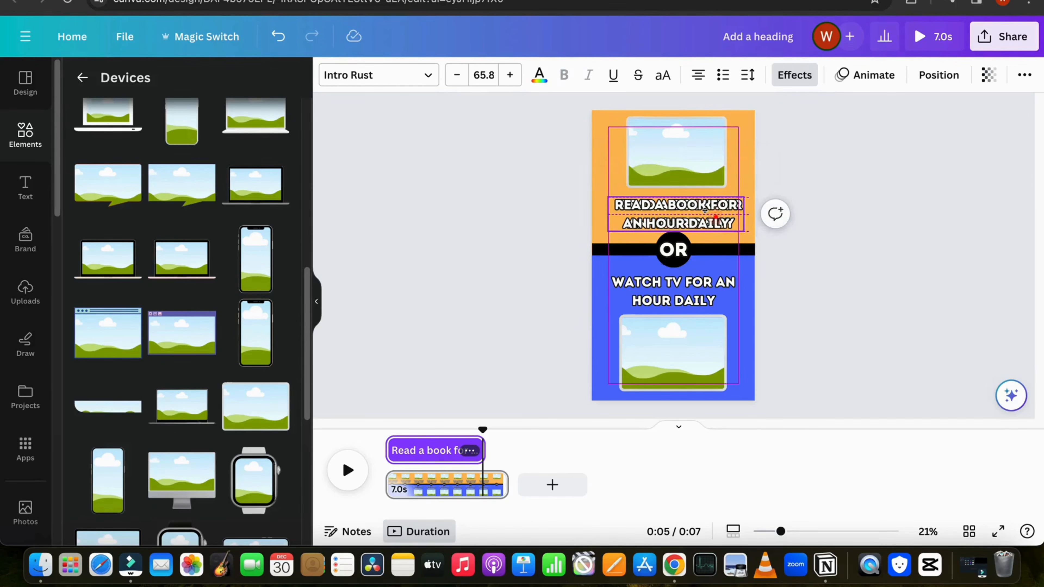
key("ctrl+Tab")
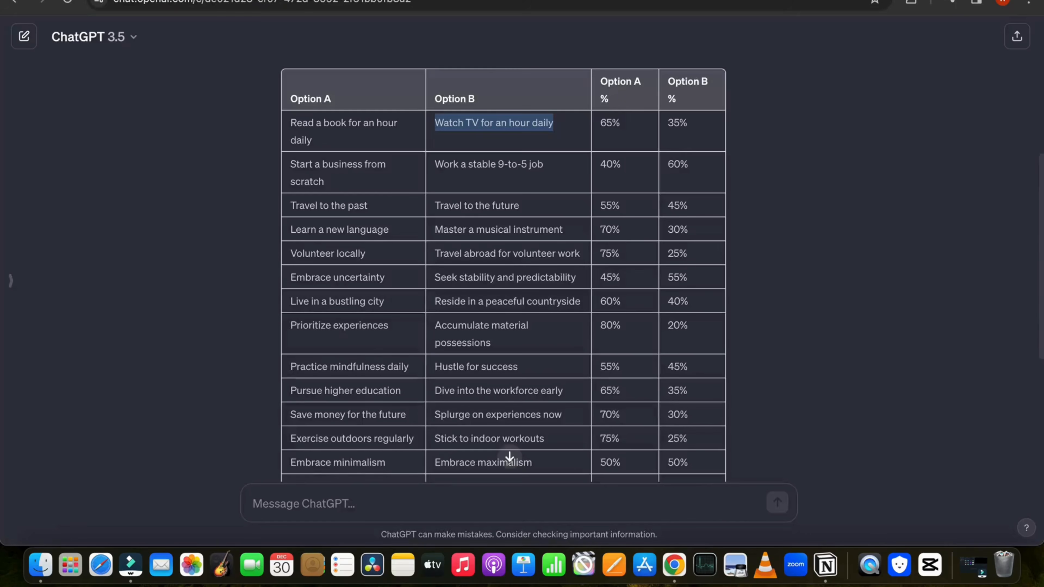
double_click(605, 122)
right_click(605, 122)
left_click(631, 149)
key("ctrl+Tab")
key("ctrl+v")
left_click_drag(612, 200, 403, 179)
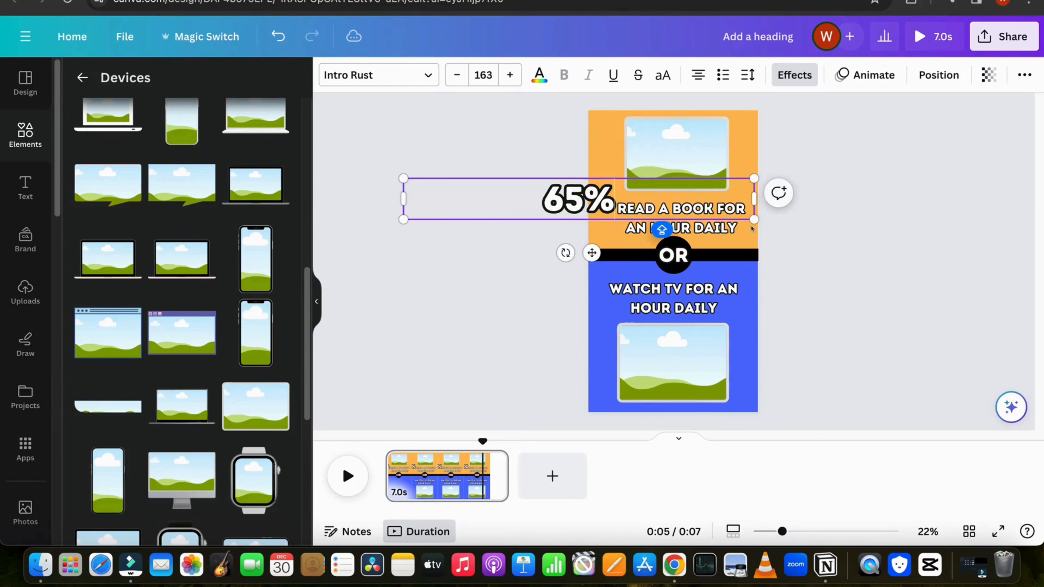
left_click_drag(700, 202, 812, 220)
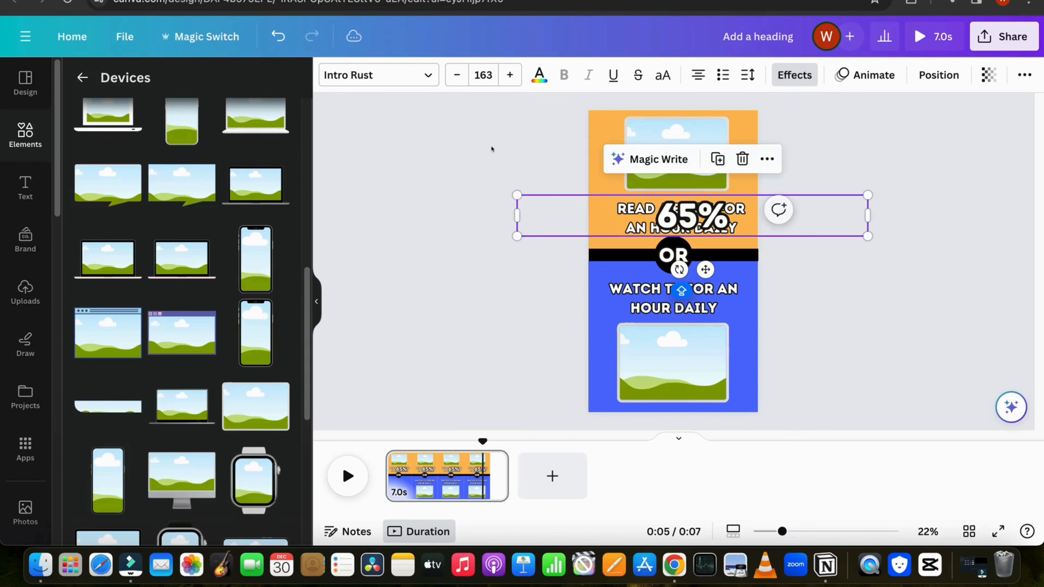
Color the 65% text light green
left_click(538, 74)
scroll(117, 362, "down", 3)
left_click(117, 471)
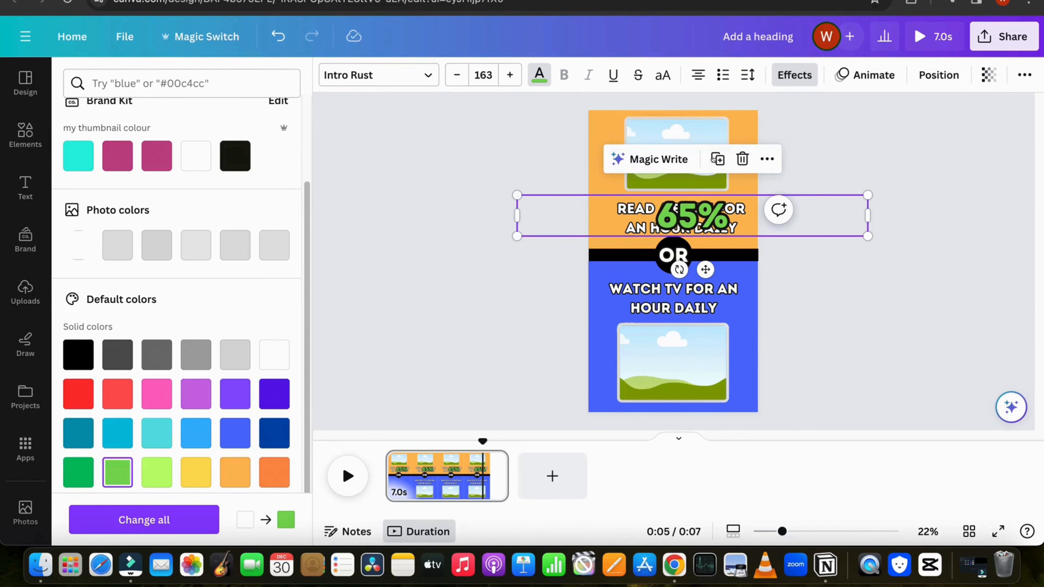
Duplicate the 65% text onto the blue half and replace it with the first Option B percentage from ChatGPT, 35%
left_click(716, 158)
left_click_drag(699, 269, 699, 294)
key("ctrl+Tab")
left_click_drag(663, 127, 687, 124)
right_click(687, 123)
left_click(695, 87)
key("ctrl+shift+Tab")
double_click(725, 296)
key("BackSpace")
key("ctrl+v")
Color the 35% text on the blue half red
left_click(361, 74)
left_click(534, 76)
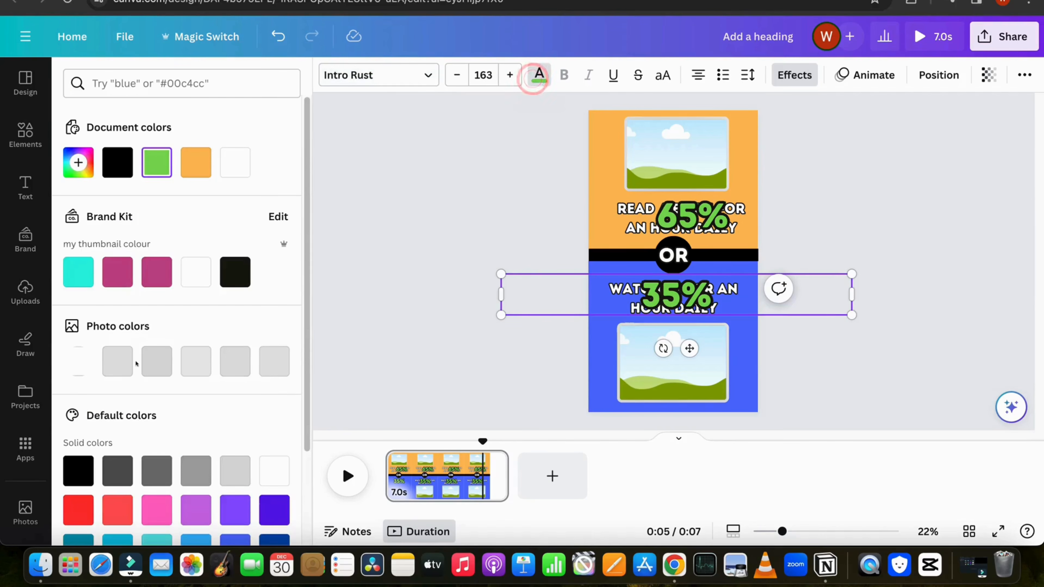
scroll(138, 359, "down", 1)
left_click(78, 488)
scroll(150, 394, "down", 3)
double_click(723, 289)
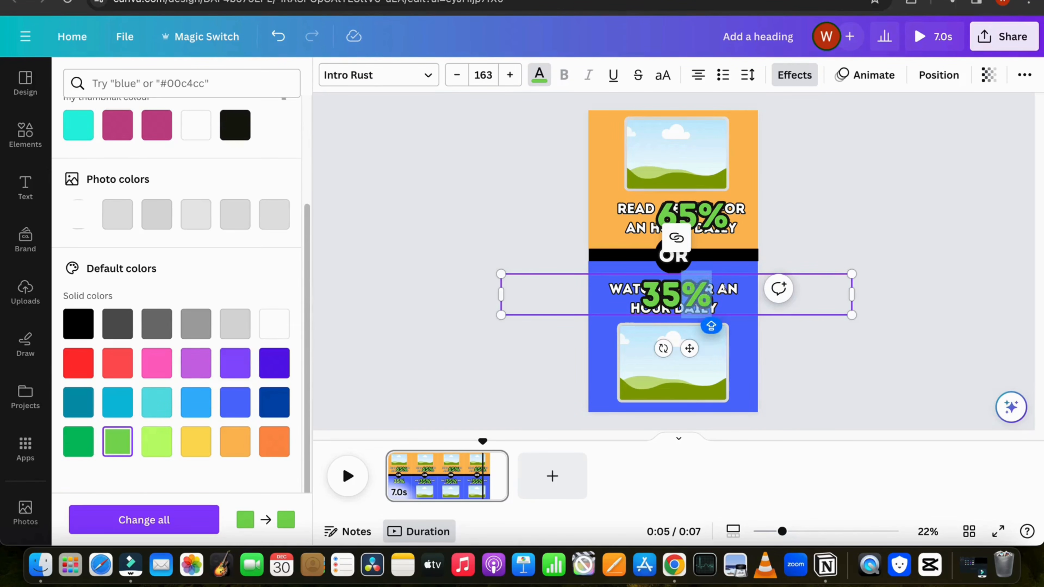
triple_click(723, 289)
left_click(78, 363)
left_click(448, 317)
Show the 65% text's timing and make it run from the playhead, just after 5 seconds, to the page's end
right_click(700, 215)
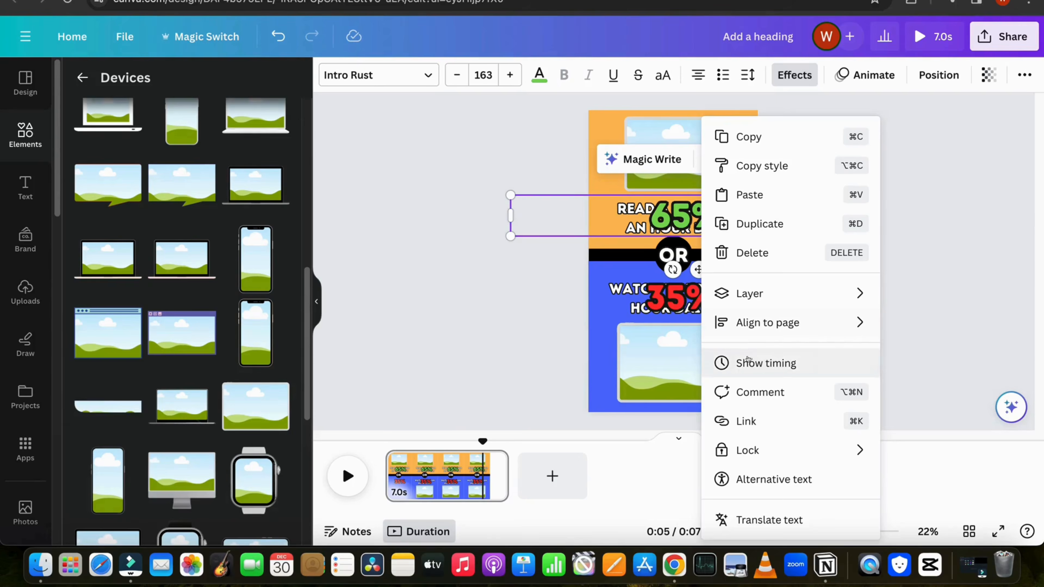
left_click(747, 361)
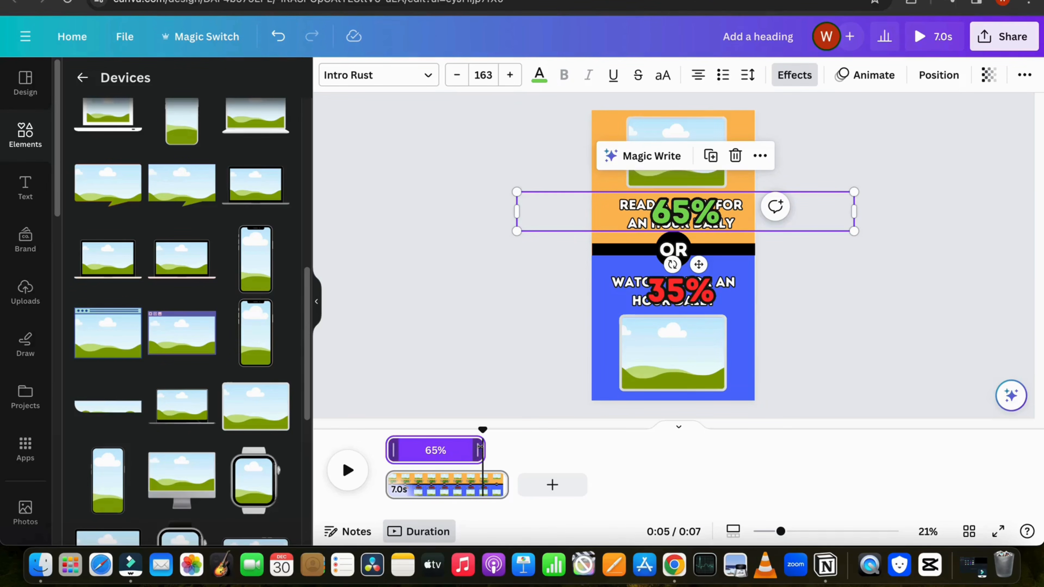
left_click_drag(480, 445, 502, 447)
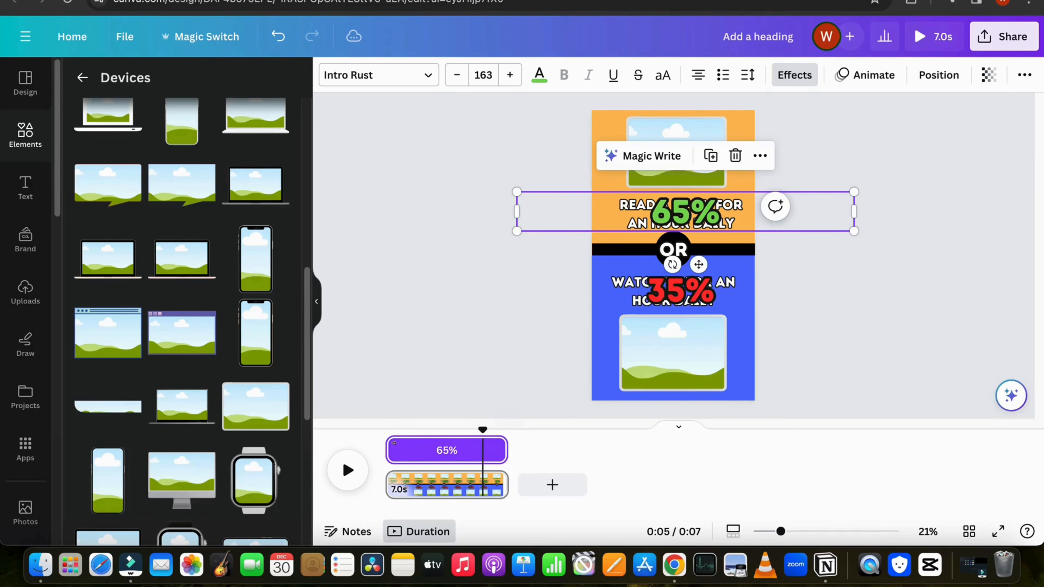
left_click_drag(390, 441, 495, 447)
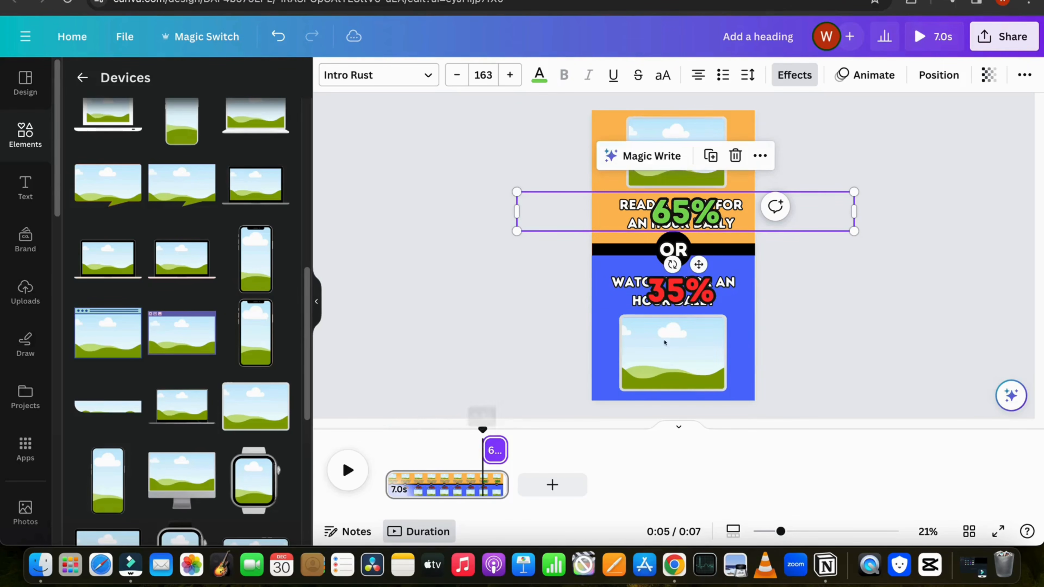
Make the 35% text run from the playhead to the page's end, matching the 65% text's timing
left_click(696, 283)
right_click(696, 283)
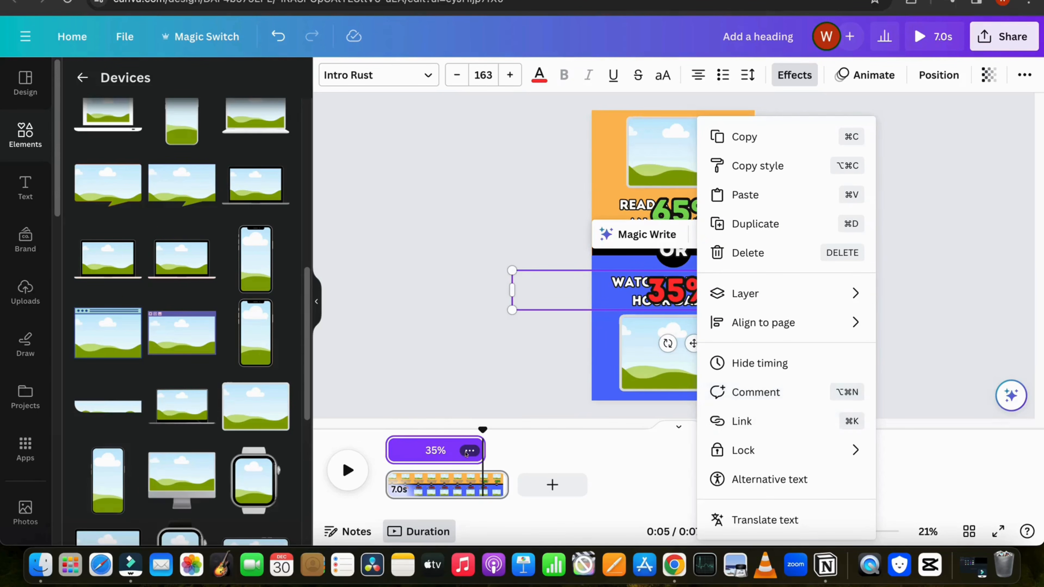
left_click_drag(476, 447, 505, 450)
left_click_drag(389, 448, 492, 449)
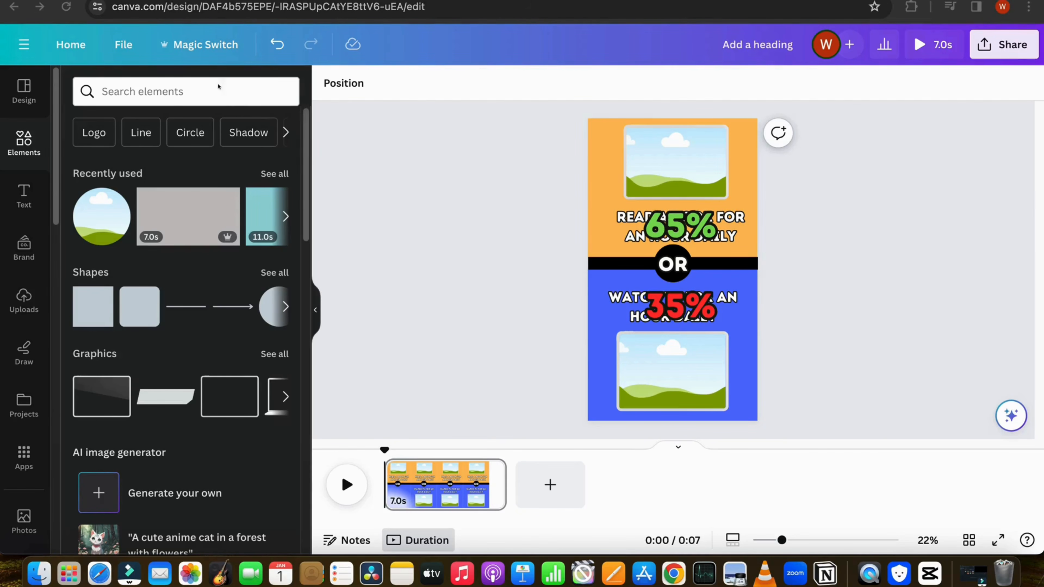
Search the video elements for "Timer" and add the gray 7-second film-style countdown clip to the page
left_click(205, 89)
left_click(160, 87)
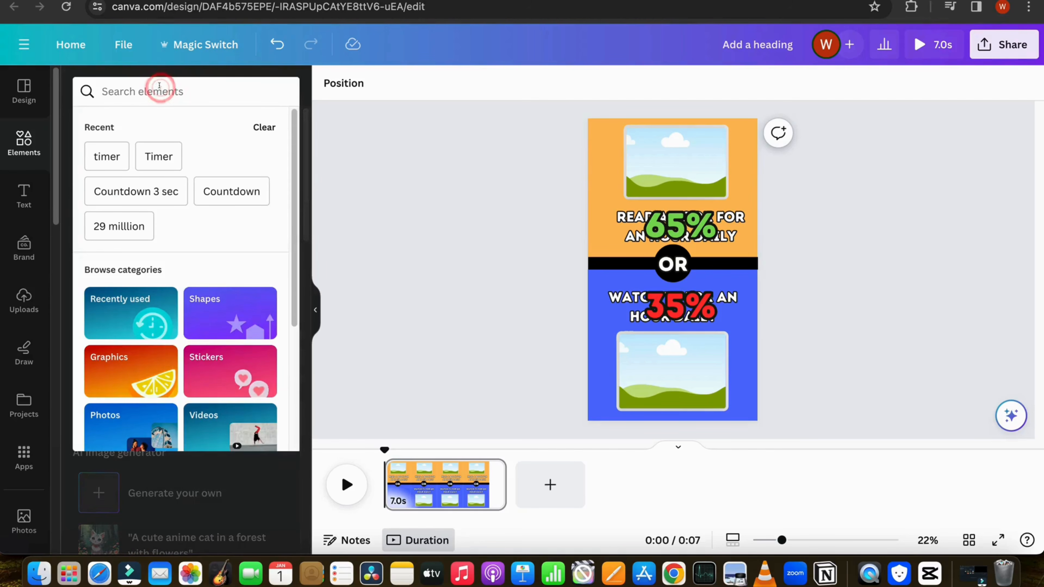
left_click(153, 158)
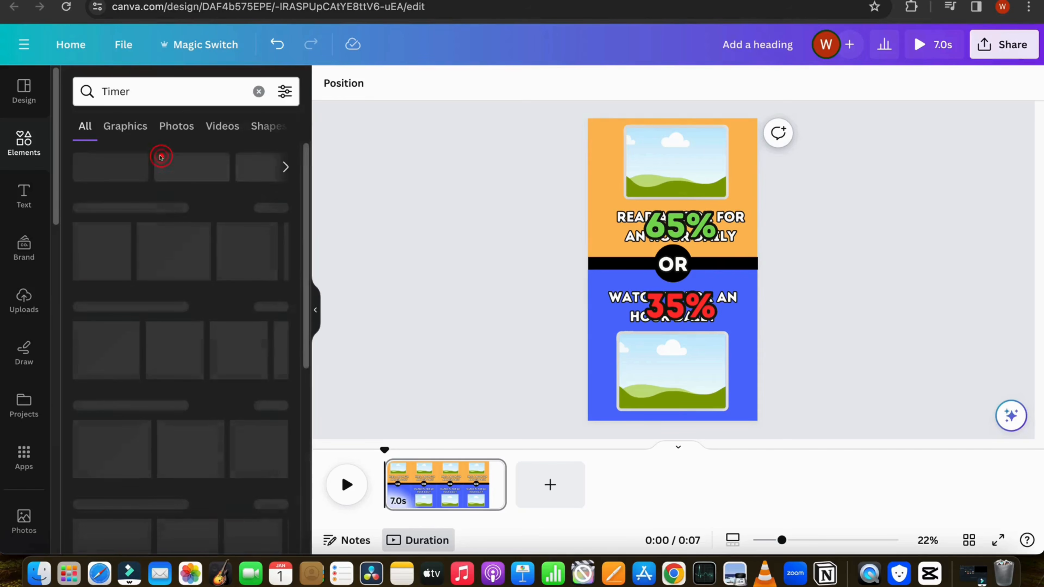
left_click(221, 127)
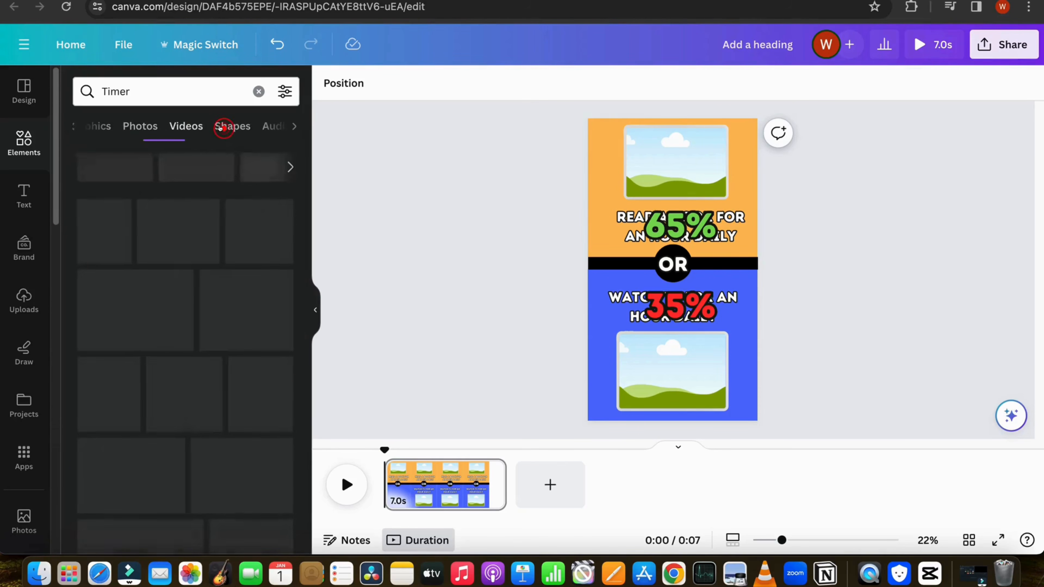
scroll(206, 370, "down", 10)
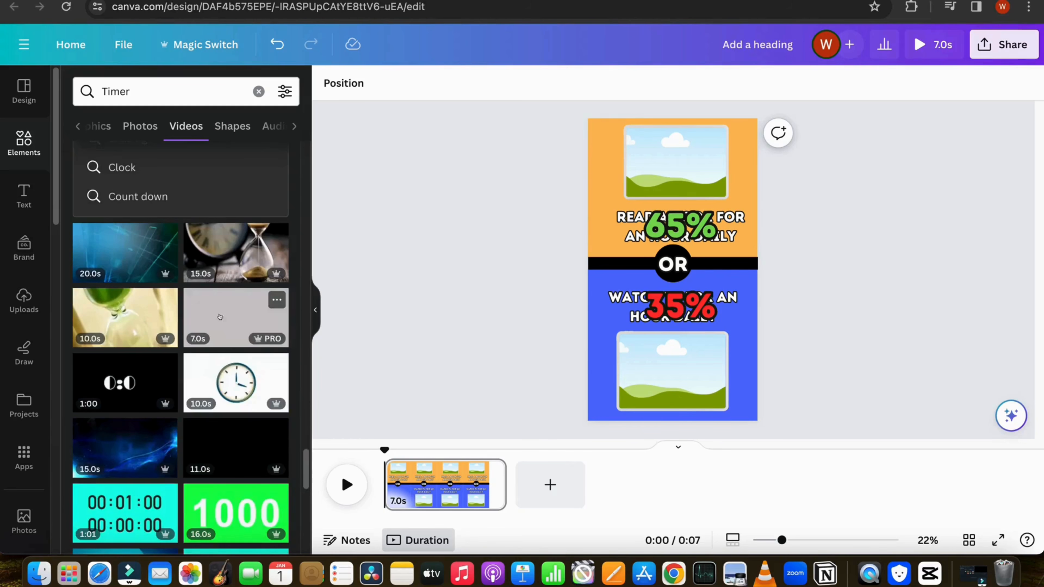
left_click(241, 312)
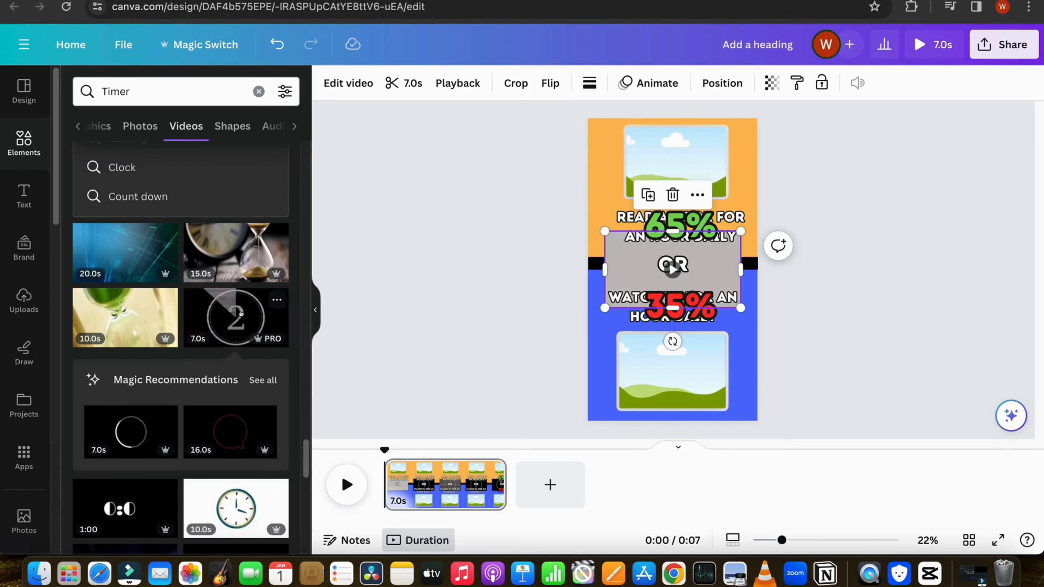
left_click(416, 210)
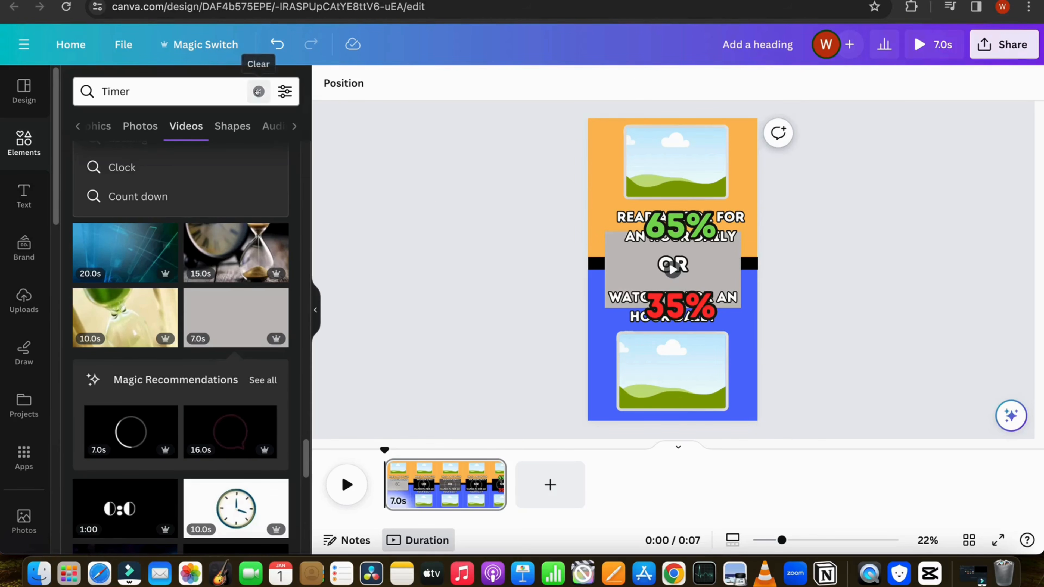
Add a circular frame to the page and place the countdown video inside it
left_click(258, 91)
scroll(208, 266, "down", 15)
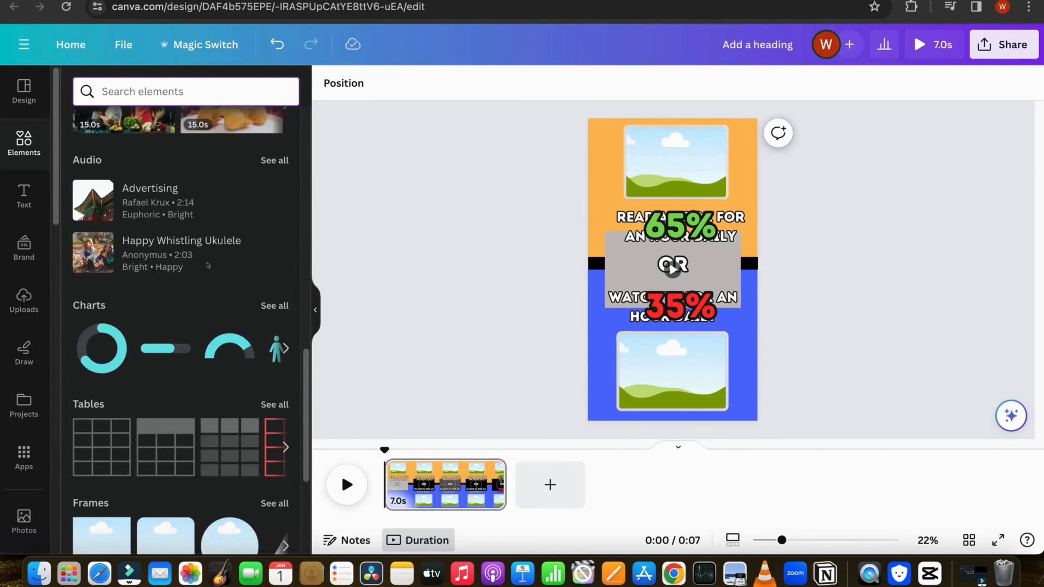
scroll(208, 265, "down", 3)
left_click(229, 408)
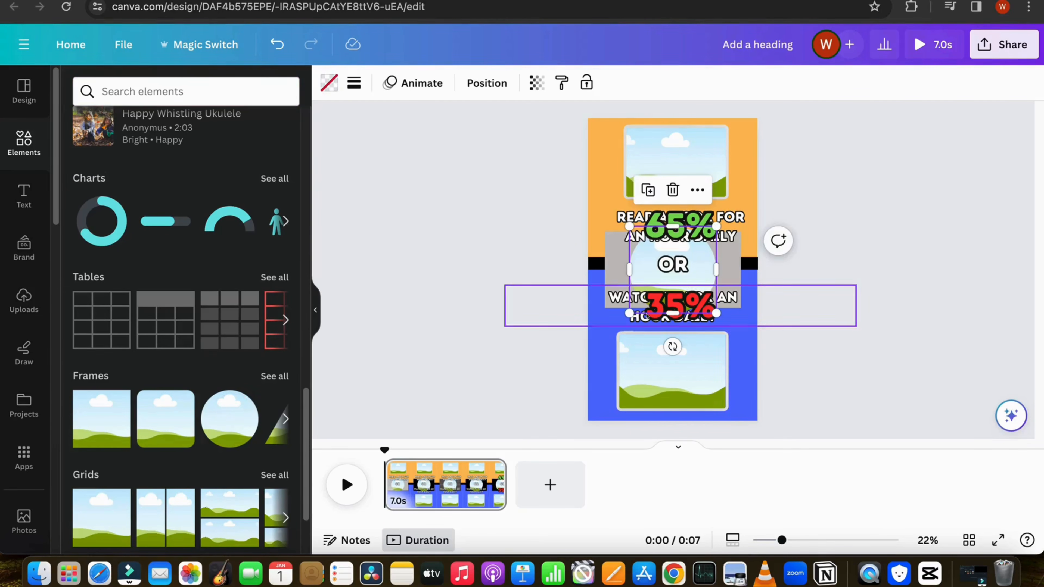
left_click_drag(644, 283, 624, 382)
left_click_drag(610, 262, 651, 264)
Shrink the circular countdown to 285 px, bring it forward over the "OR" text and center it on the black circle
left_click_drag(721, 312, 687, 318)
left_click(746, 83)
left_click(149, 124)
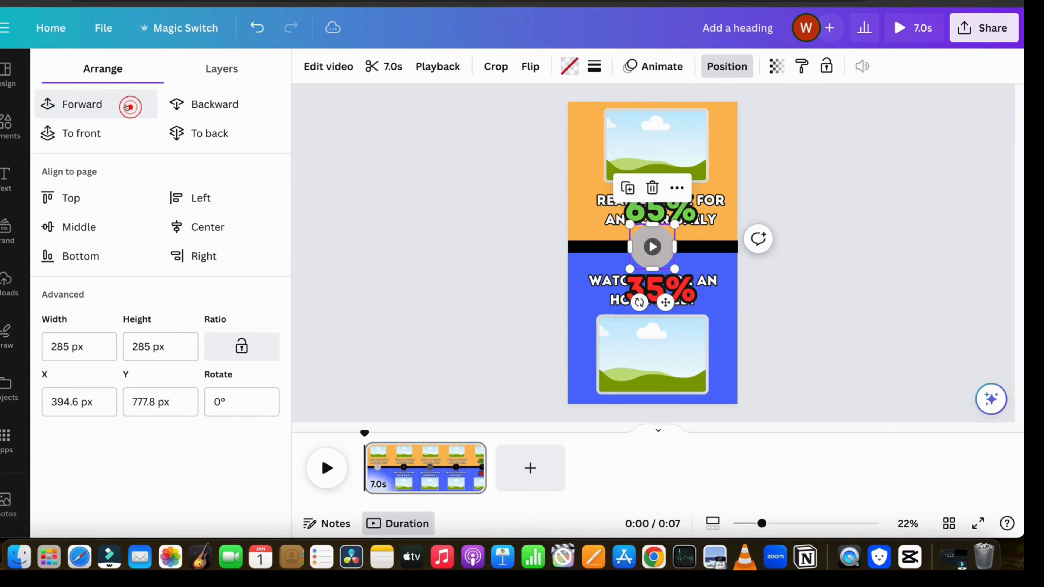
left_click_drag(664, 302, 668, 303)
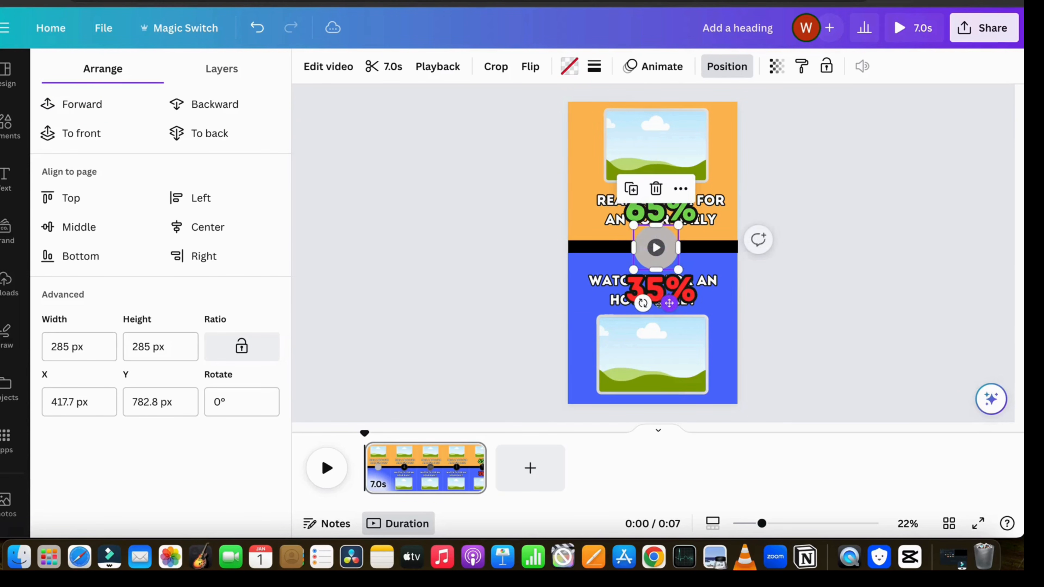
Show the countdown's timing and trim it to start at 2.5 seconds and last 3.1 seconds
right_click(659, 251)
left_click(713, 324)
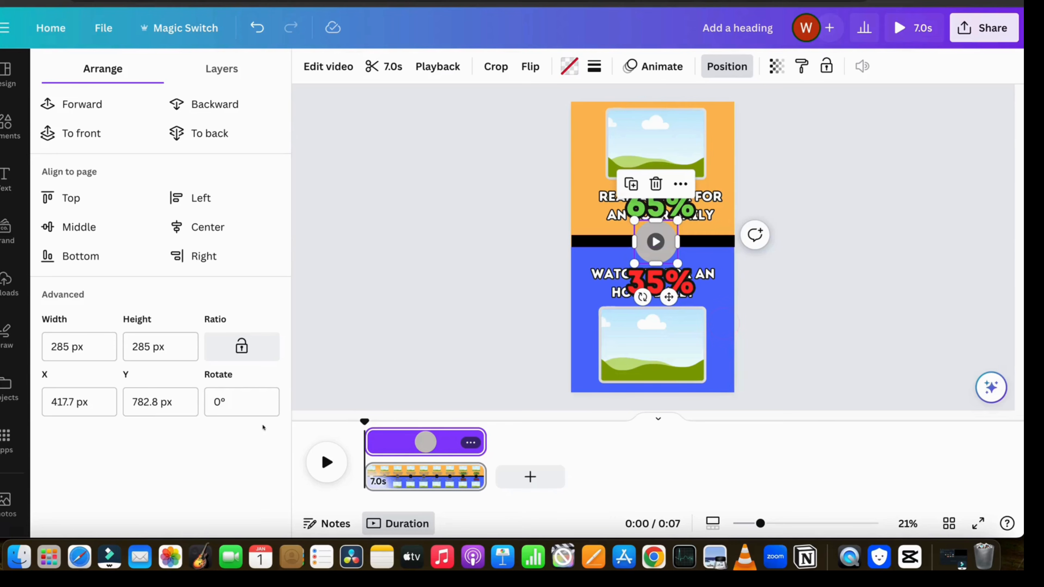
left_click_drag(365, 421, 393, 459)
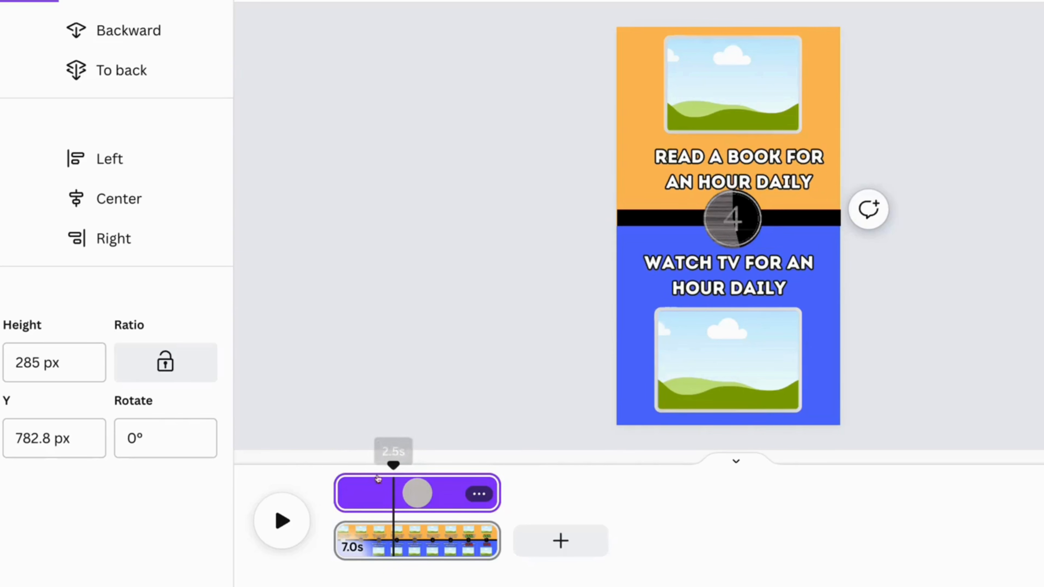
left_click_drag(339, 491, 398, 485)
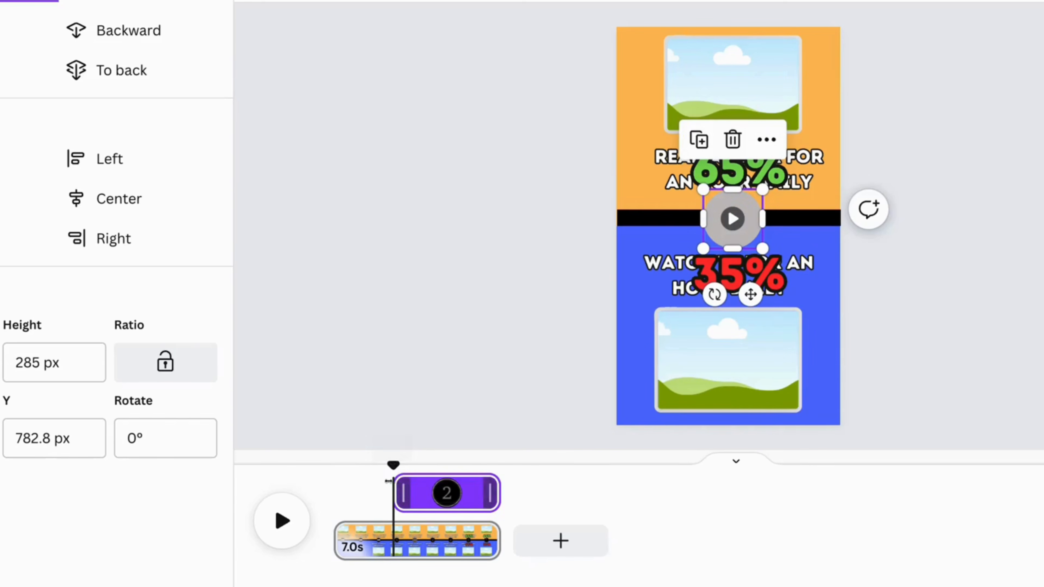
left_click_drag(495, 494, 457, 487)
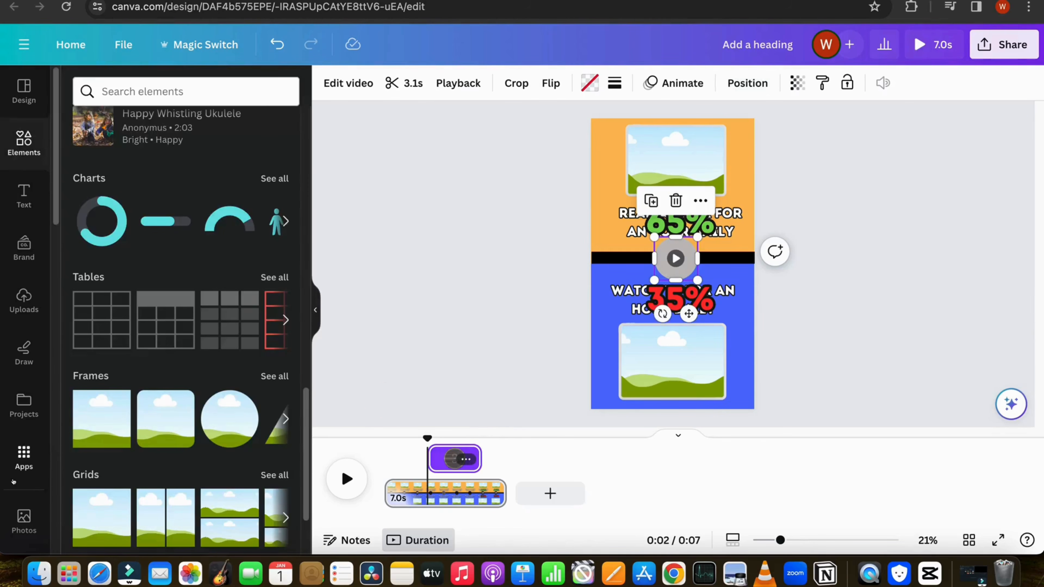
Search the audio library for "tik tok timer" and add Timer Beeps 1 to the timeline at the countdown's start
scroll(14, 482, "down", 2)
left_click(22, 490)
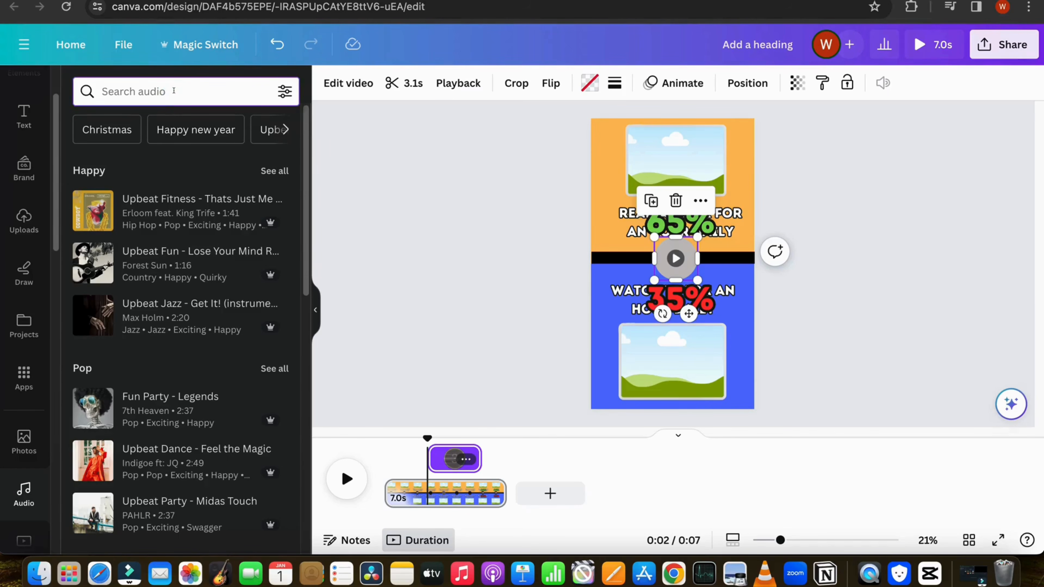
type("tik tok timer")
key("Return")
left_click(96, 296)
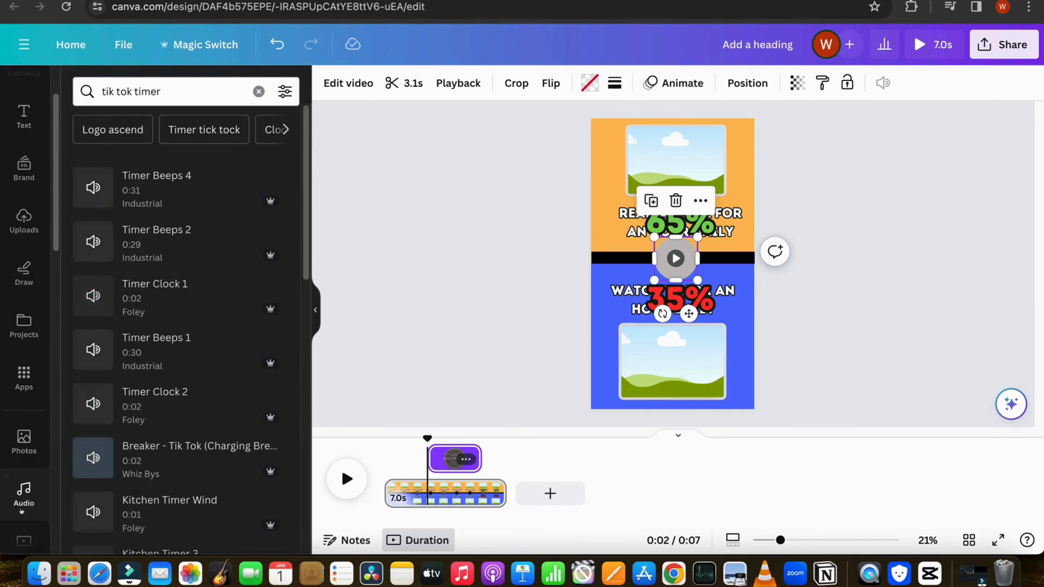
left_click_drag(93, 349, 452, 495)
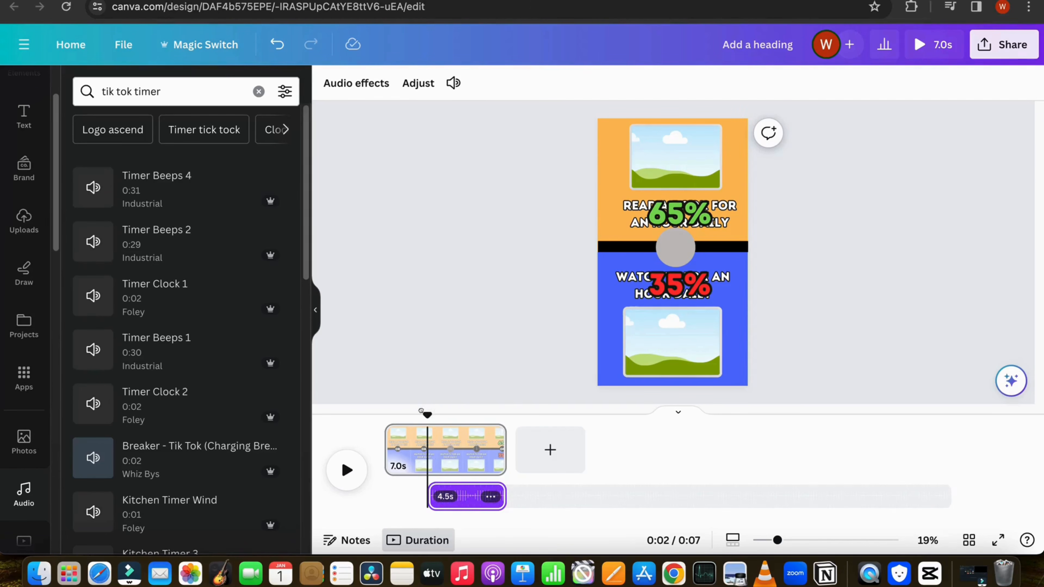
Trim the timer beeps track so it ends together with the countdown at about 5 seconds
left_click(676, 244)
left_click_drag(428, 405, 480, 402)
left_click_drag(504, 494, 475, 490)
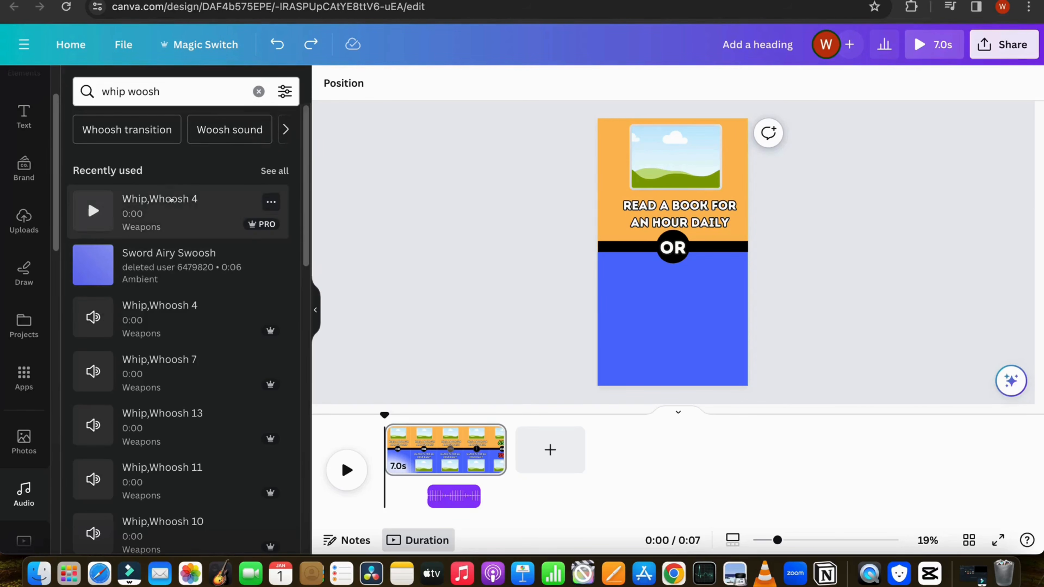
Add the Whip,Whoosh 4 sound at the start of the timeline and again at about 1 second
left_click(198, 218)
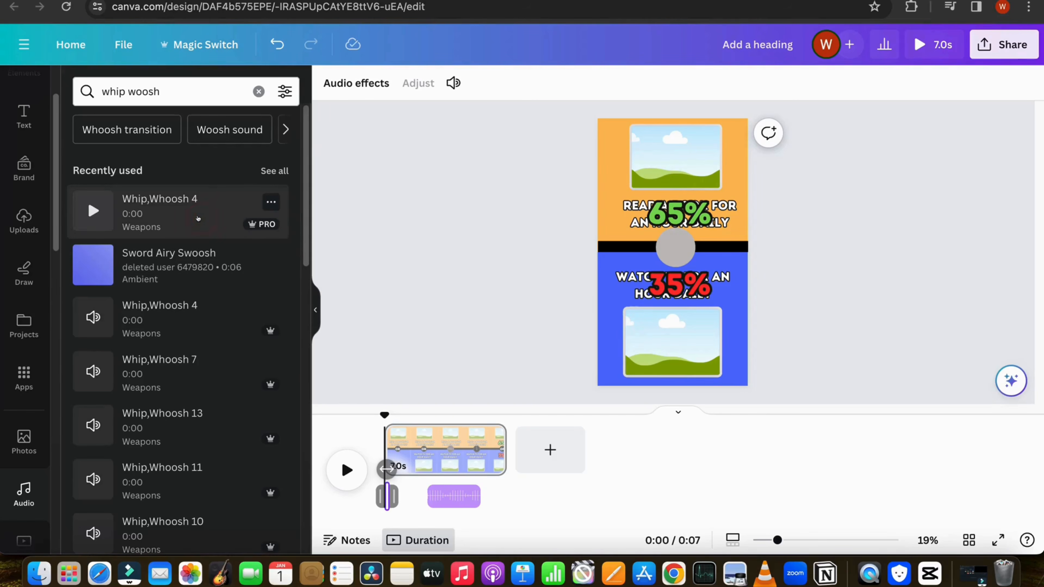
left_click_drag(386, 419, 410, 417)
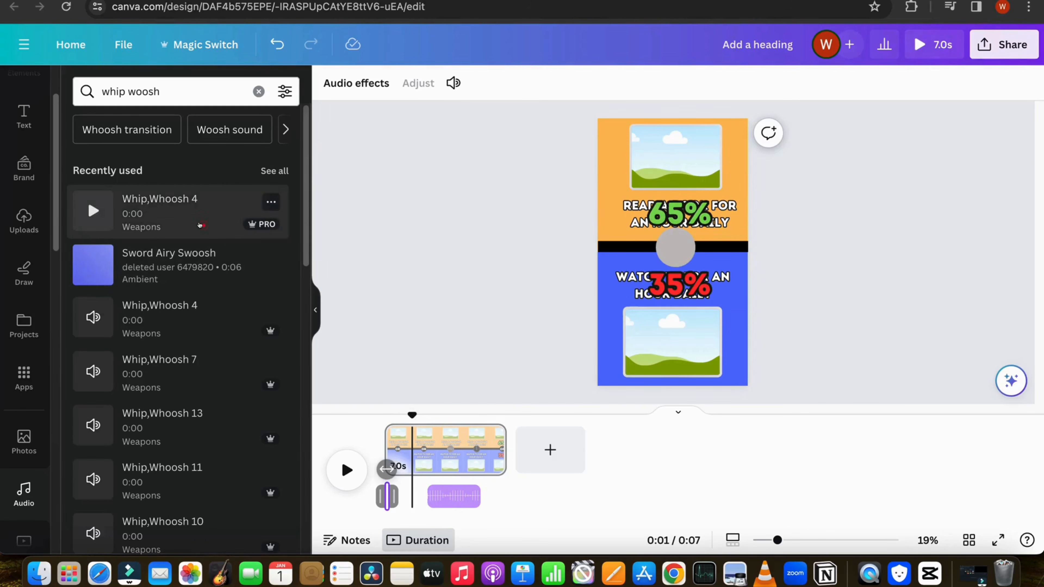
left_click_drag(387, 495, 415, 496)
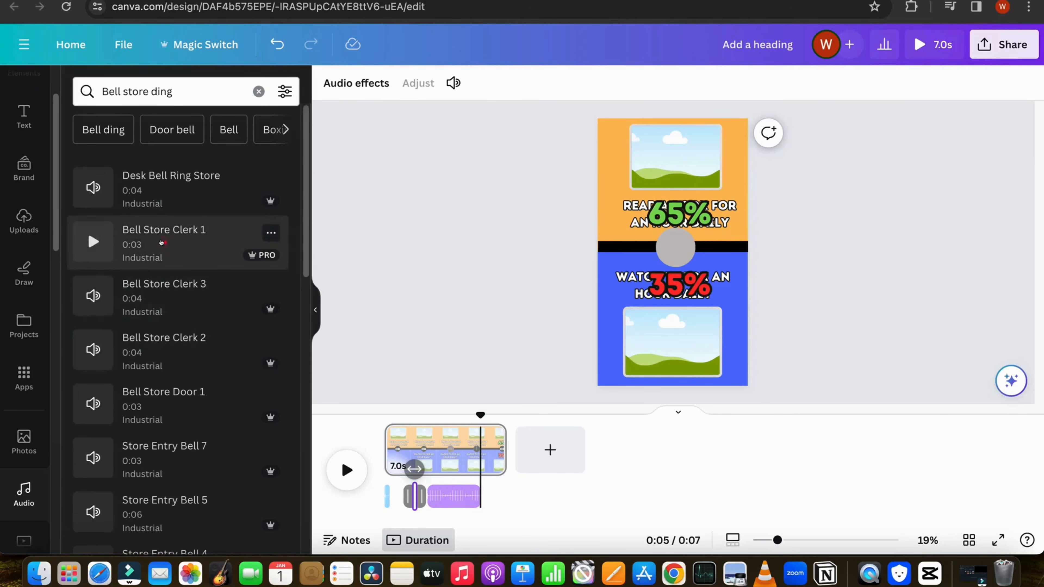
Add the Bell Store Clerk 1 sound at about 5 seconds and play the page from the start
left_click(162, 243)
left_click_drag(481, 416, 384, 415)
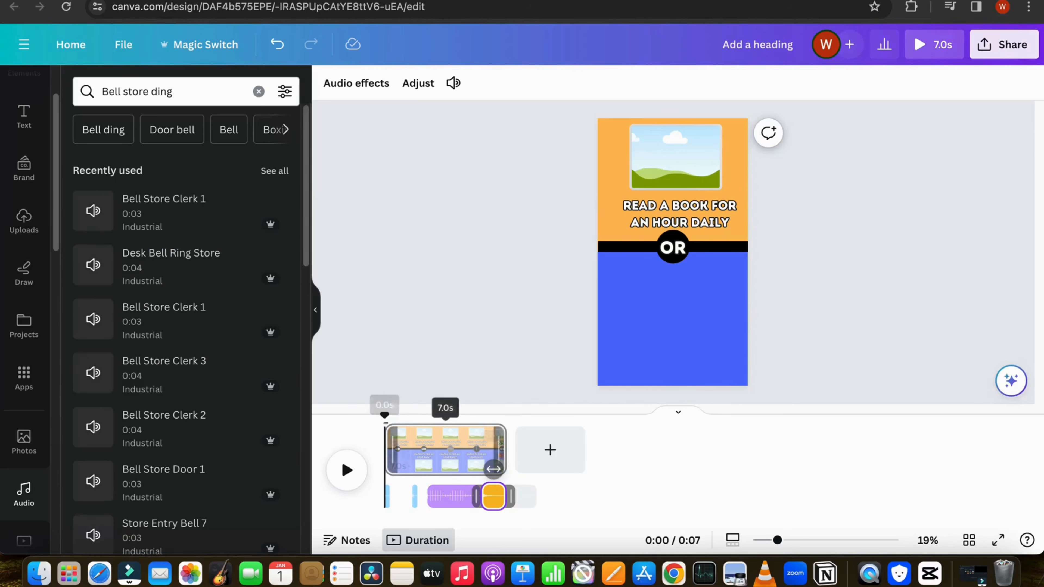
left_click(370, 336)
left_click(345, 469)
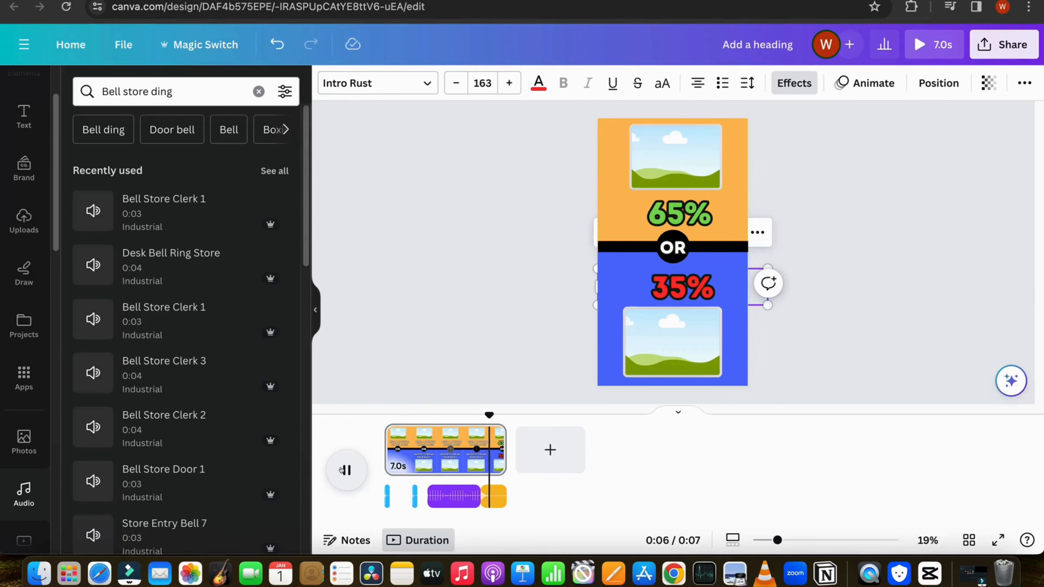
left_click(369, 340)
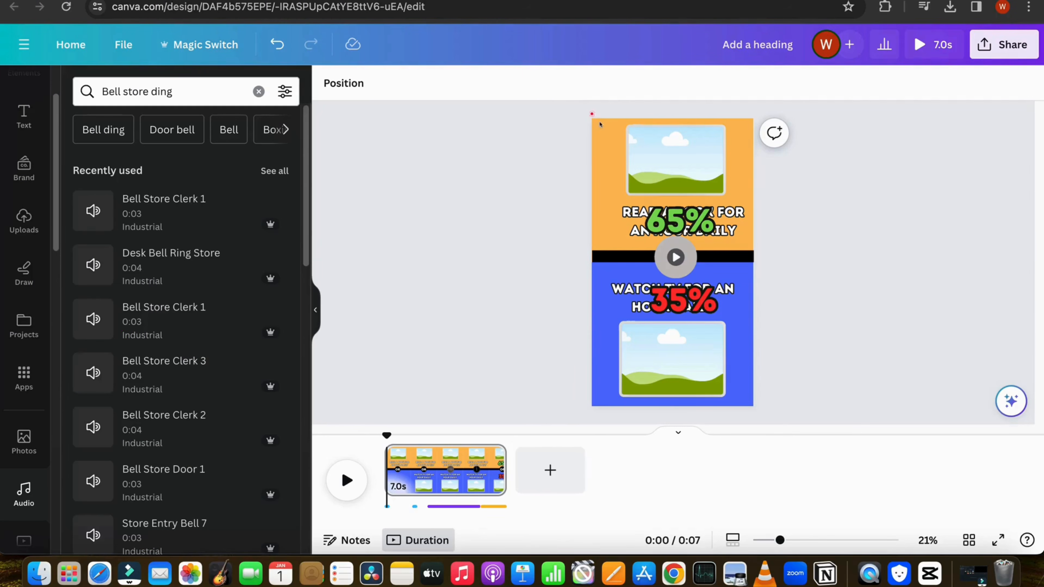
Remove all visual elements from the page, keeping the sounds, and download it as an MP4 video at the highest quality
left_click_drag(578, 103, 717, 344)
left_click(755, 121)
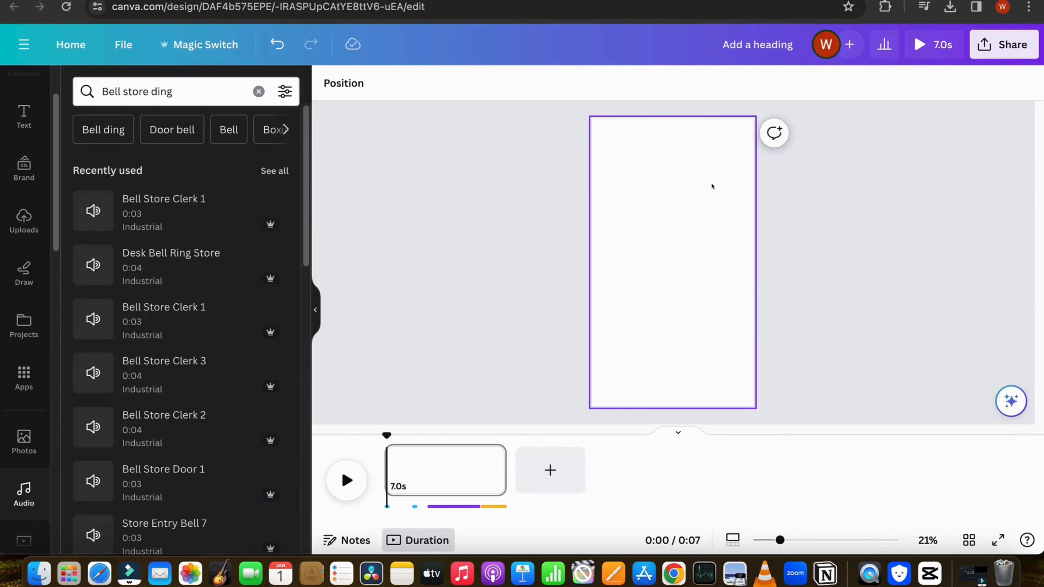
left_click(1012, 44)
left_click(856, 404)
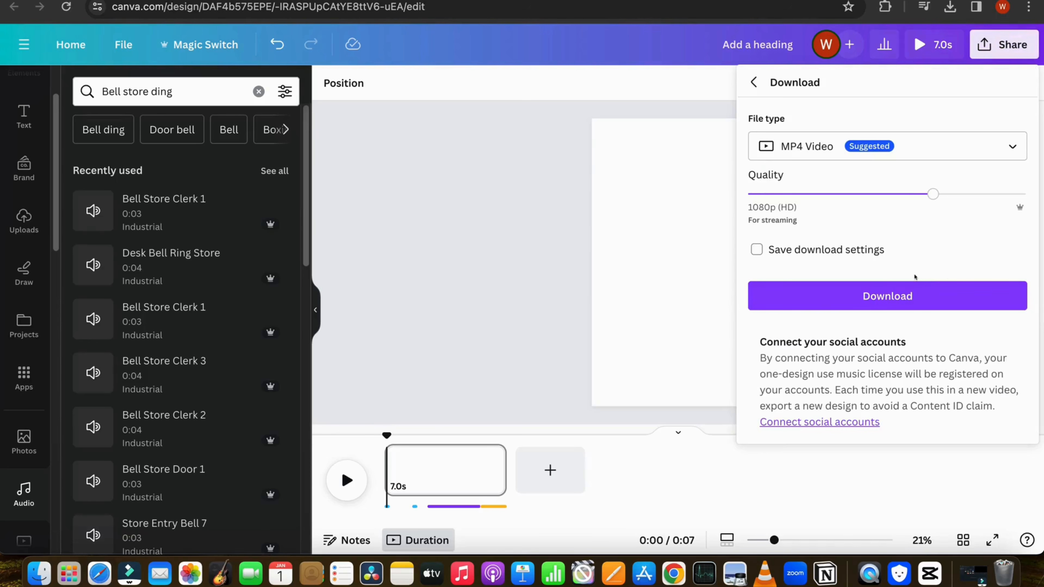
left_click(1019, 190)
left_click(916, 287)
left_click(570, 287)
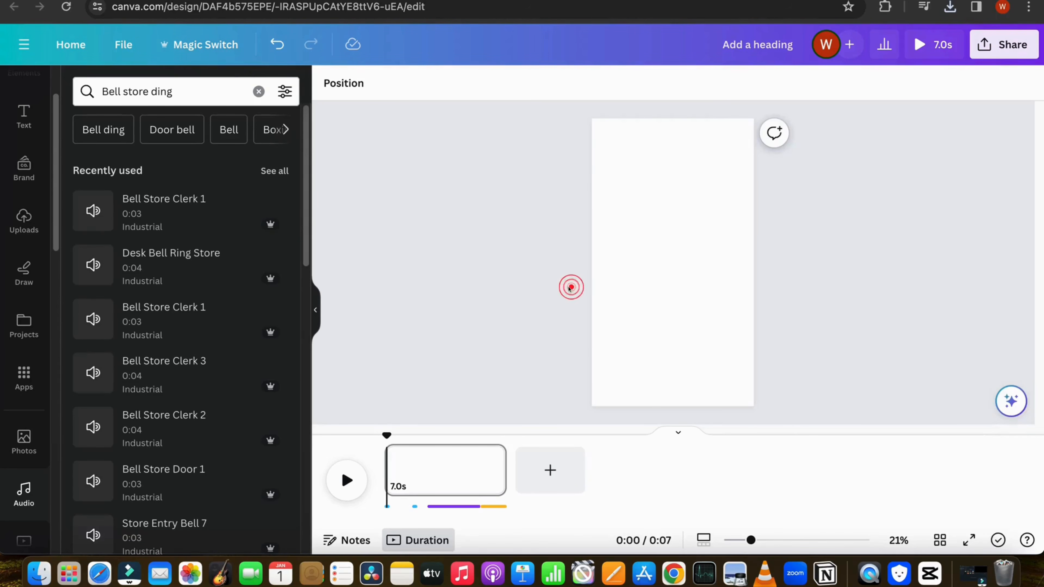
Undo the removal of the page elements and upload the downloaded "Add a heading.mp4" to the design
left_click(277, 45)
left_click(949, 7)
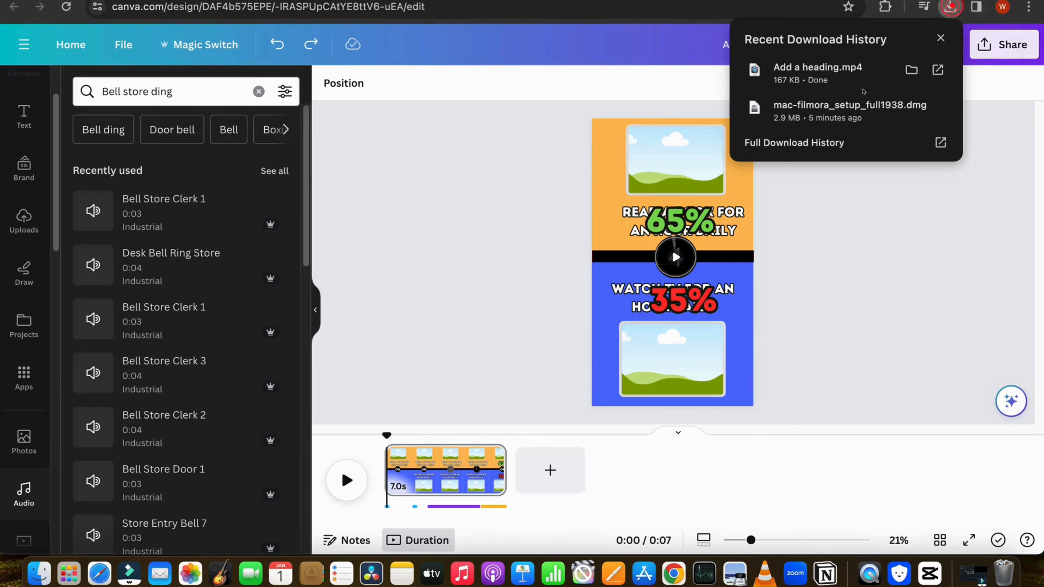
left_click_drag(837, 81, 205, 237)
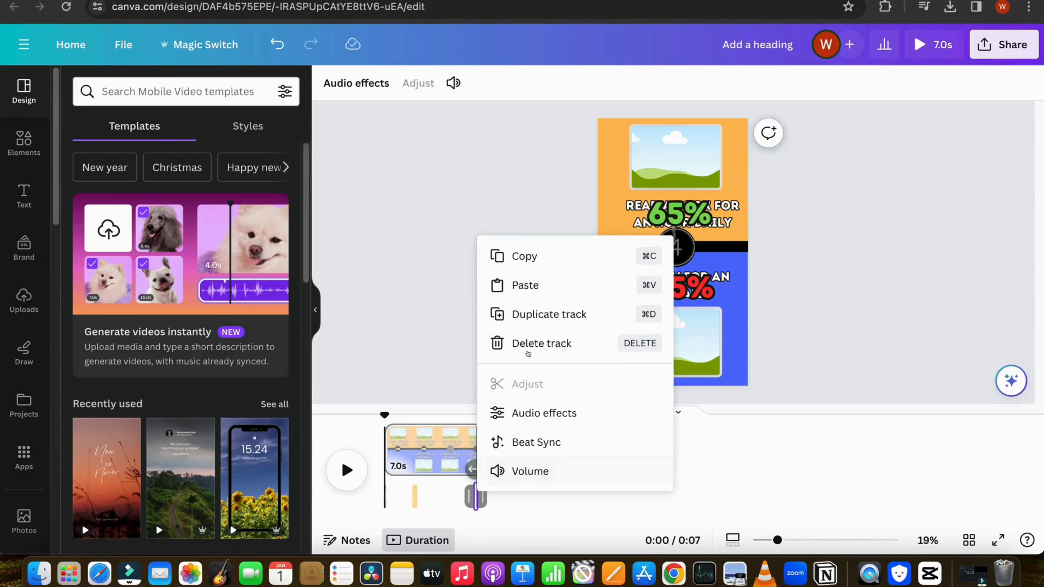
Delete the remaining separate sound effect tracks from the timeline
left_click(531, 340)
right_click(415, 497)
left_click(467, 346)
right_click(411, 467)
left_click(427, 354)
Add the uploaded blank white 7.0-second video to the page
left_click(24, 299)
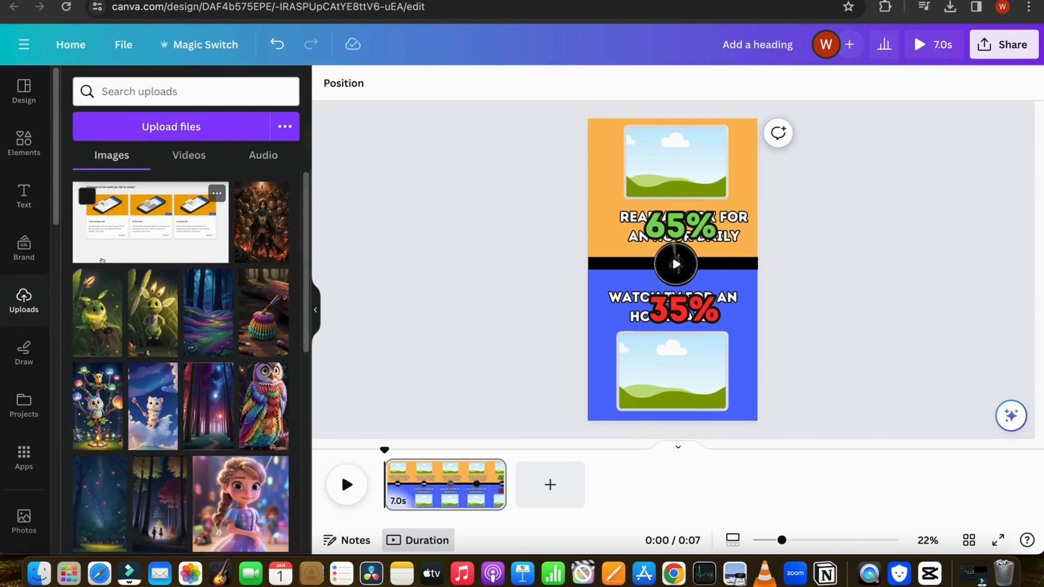
left_click(181, 155)
left_click(94, 215)
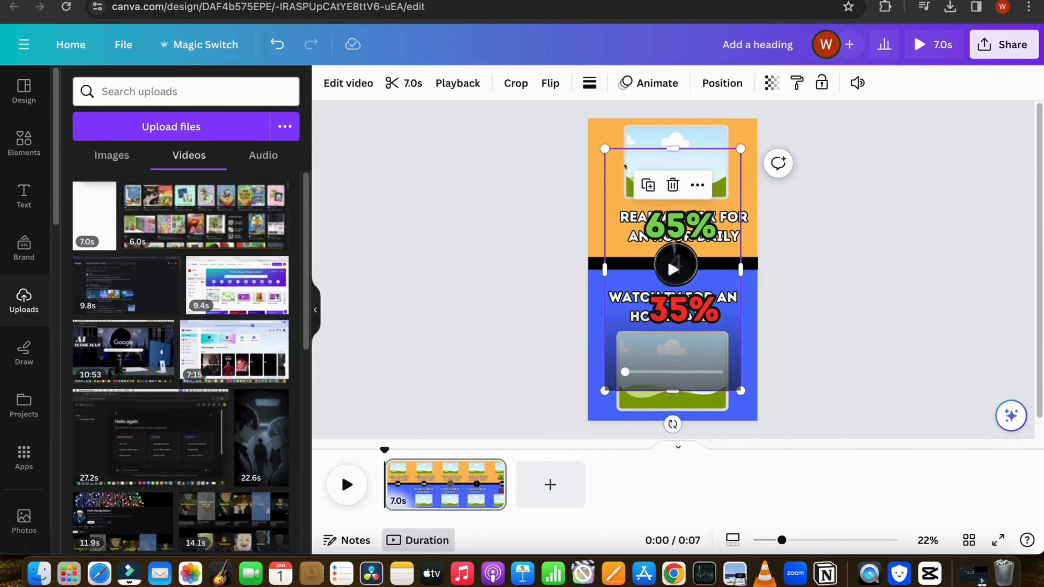
Enlarge the blank video to cover the whole page behind all other elements and preview the playback
left_click(610, 163)
left_click_drag(602, 151, 588, 129)
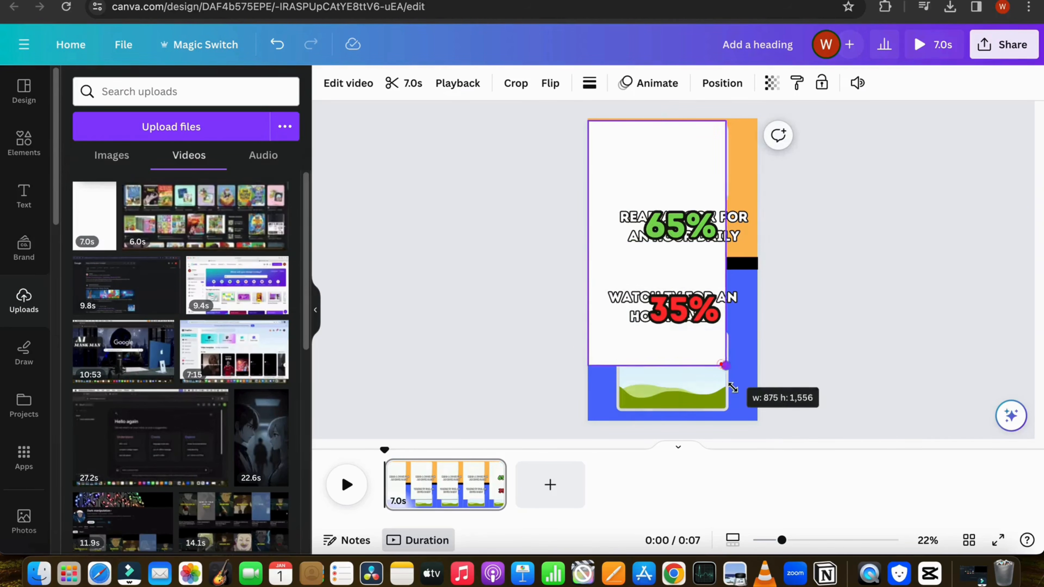
left_click_drag(725, 364, 756, 421)
right_click(677, 395)
left_click(769, 471)
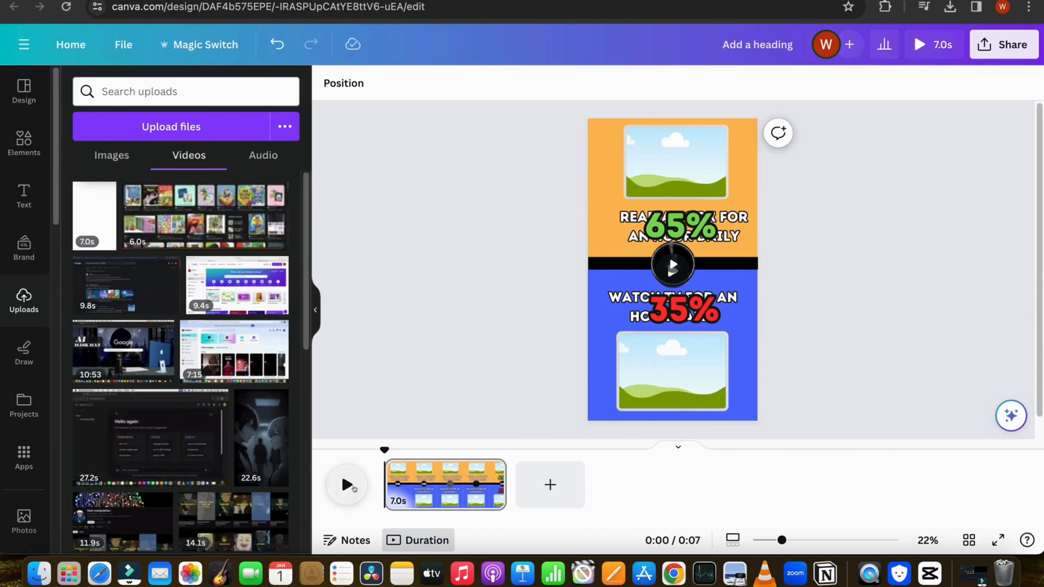
left_click(347, 485)
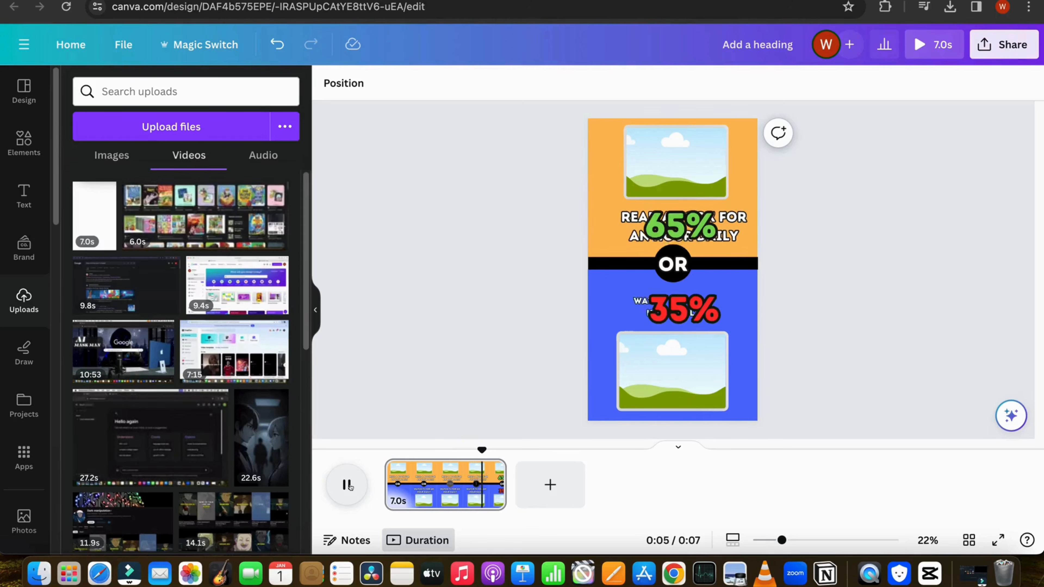
left_click(350, 486)
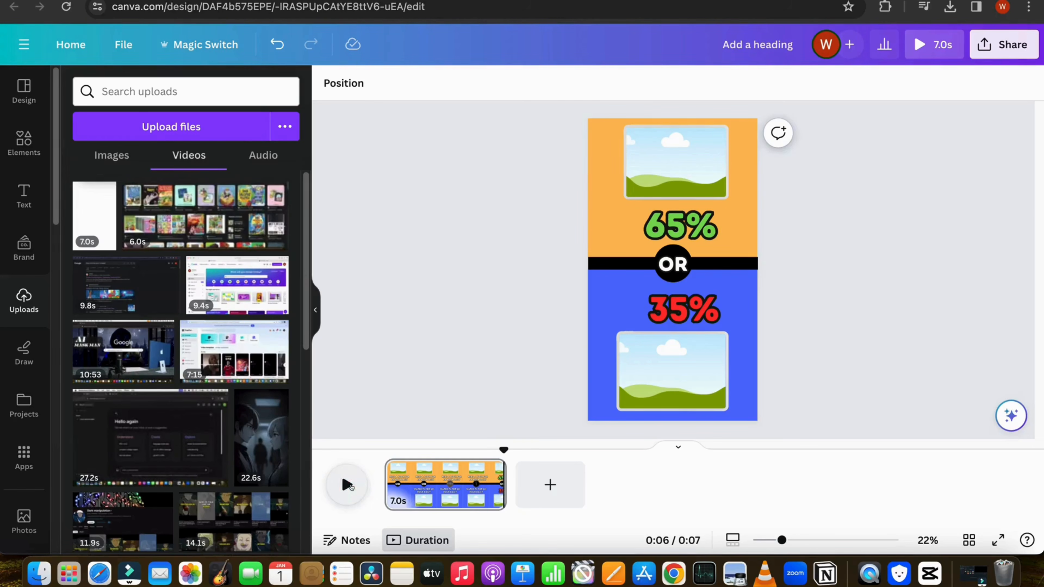
Search the element photos for "reading book" and save the photo of a woman reading at home to a new folder
left_click(260, 100)
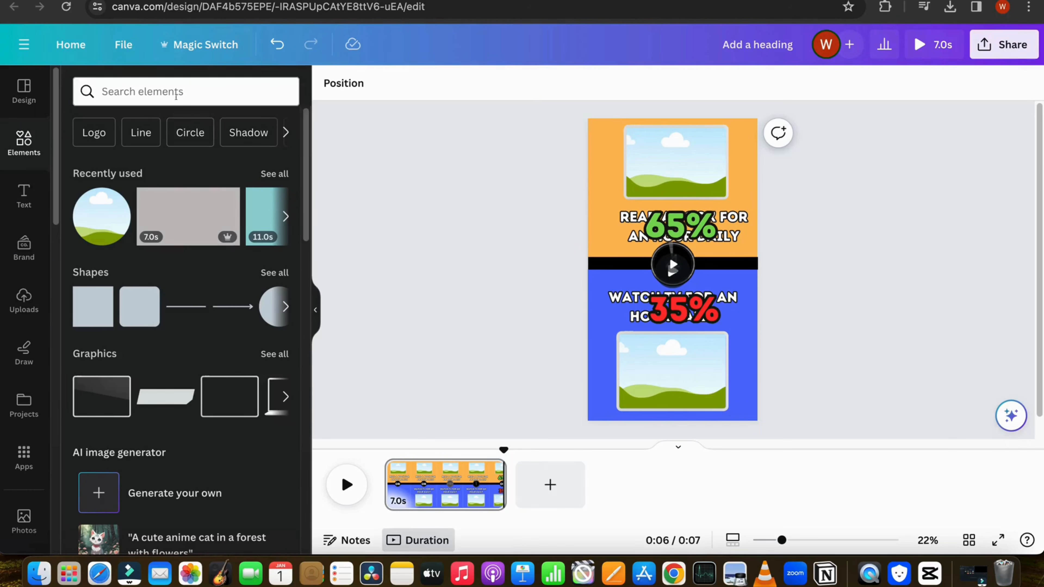
left_click(176, 96)
left_click(142, 157)
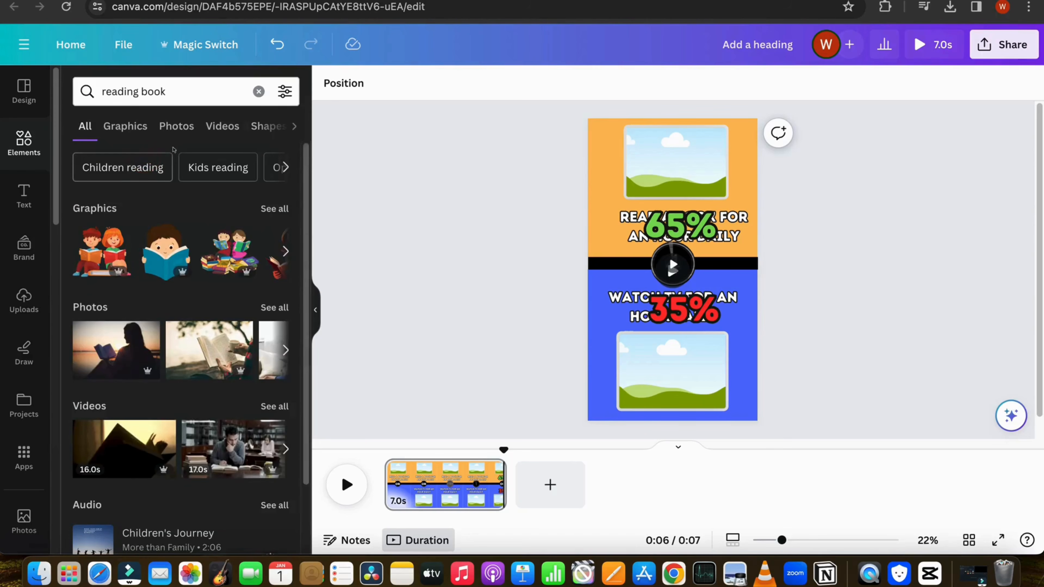
left_click(177, 126)
left_click(187, 286)
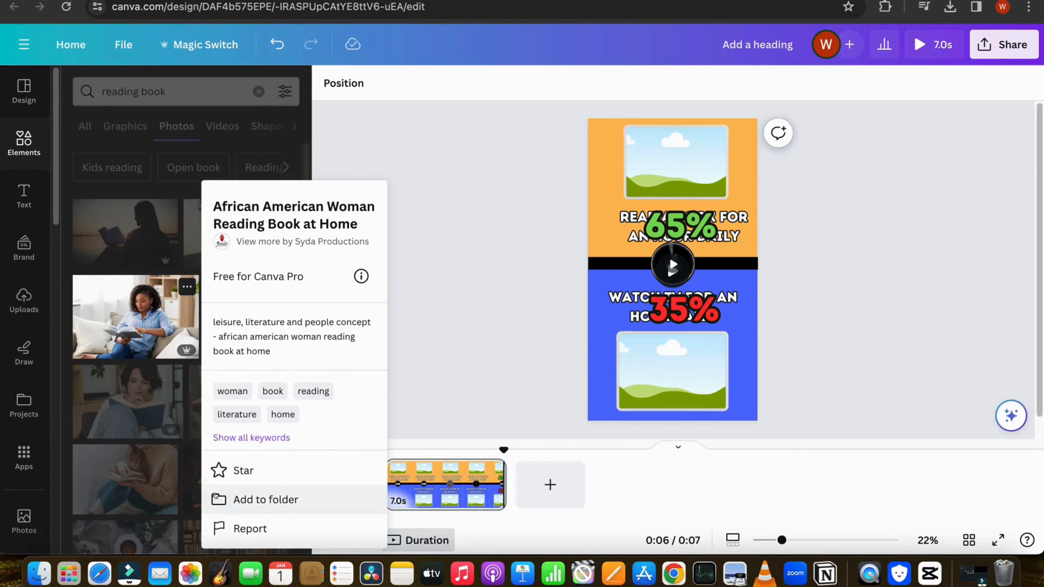
left_click(264, 499)
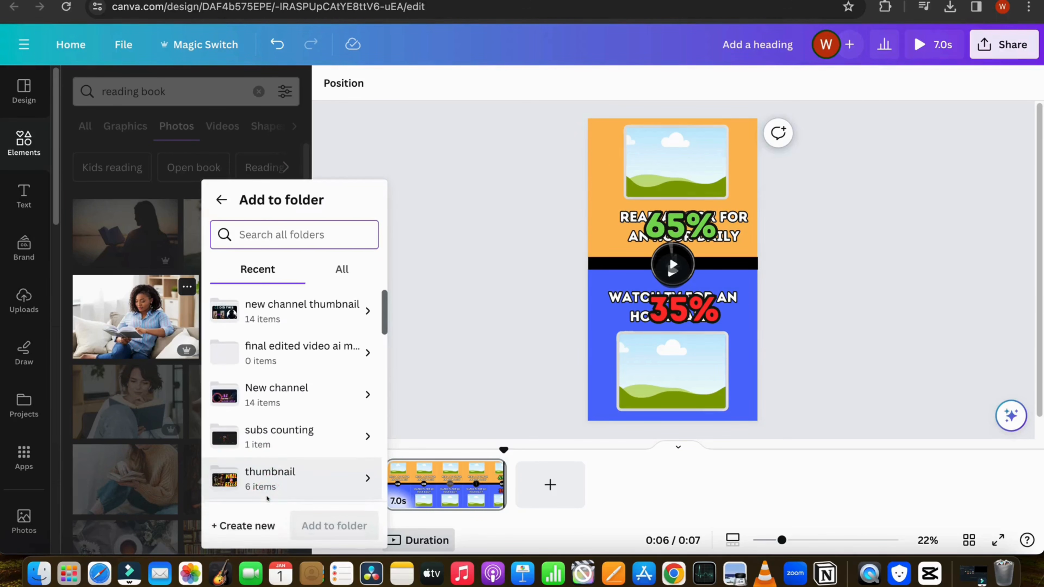
left_click(242, 524)
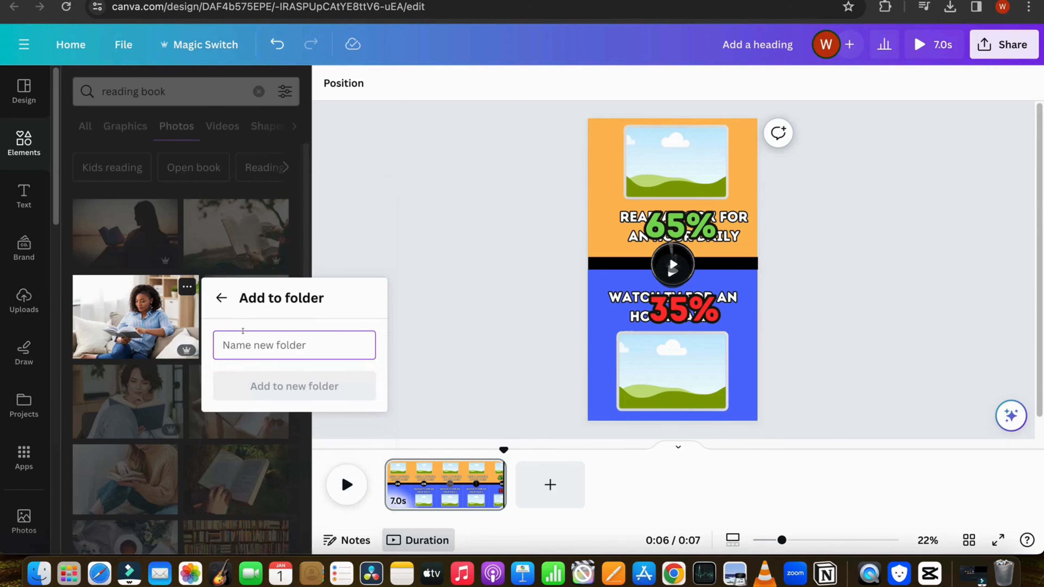
type("O")
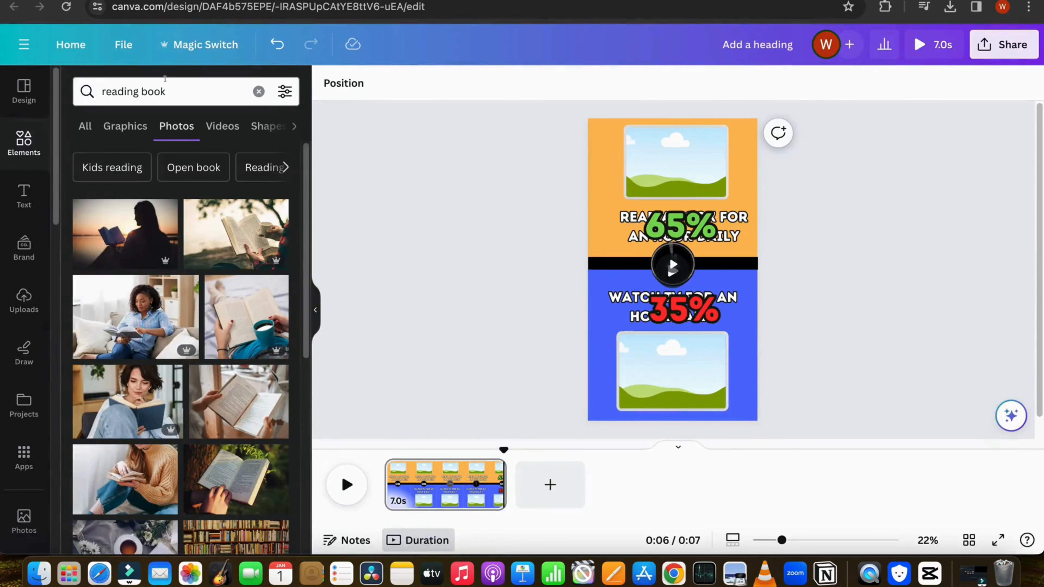
Search the element photos for "start a business" and add the "Start Your Own Business" note photo to a folder
left_click(256, 92)
left_click(115, 94)
type("start")
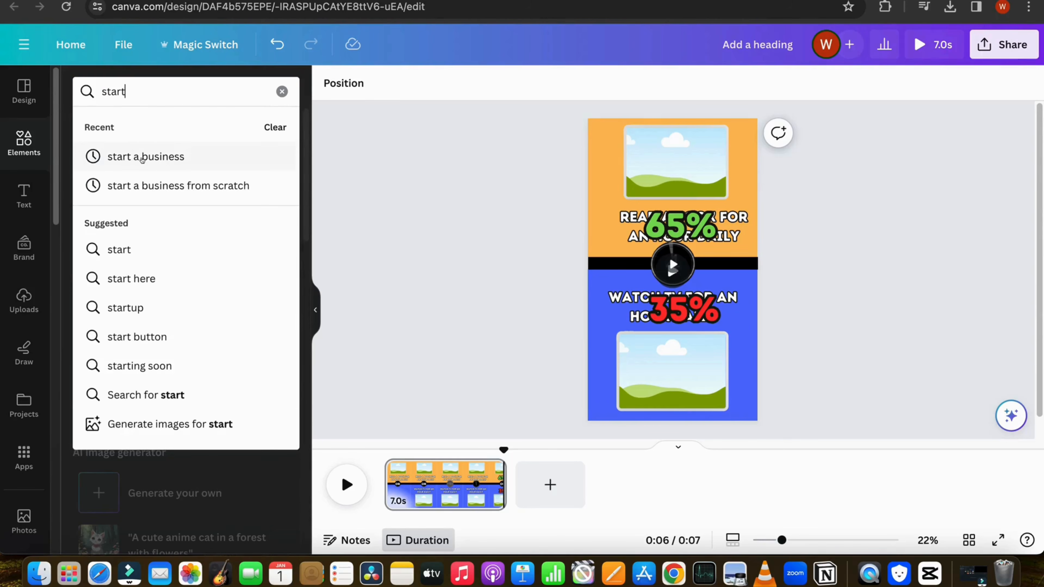
left_click(142, 157)
left_click(176, 125)
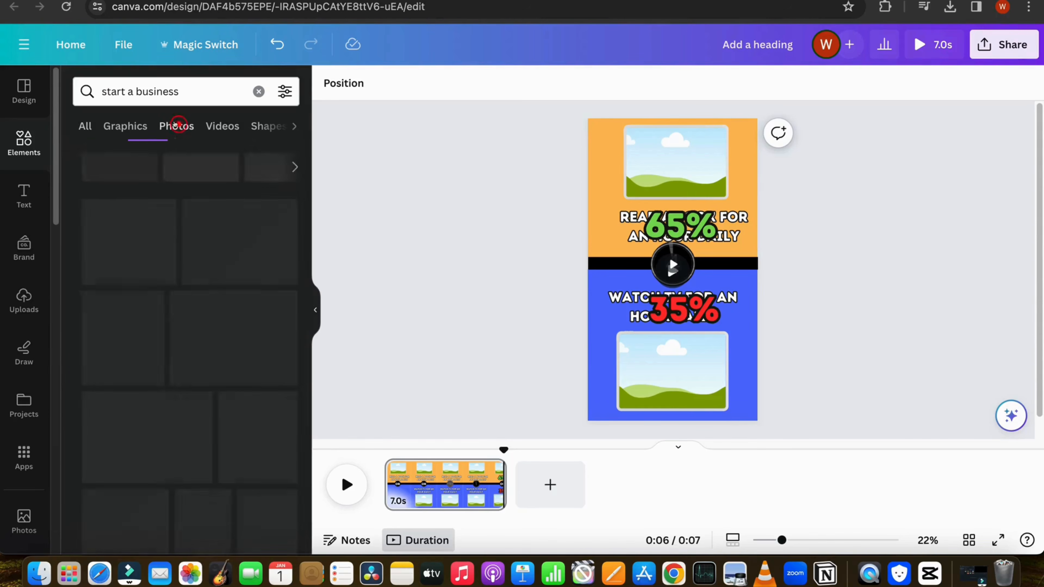
left_click(279, 207)
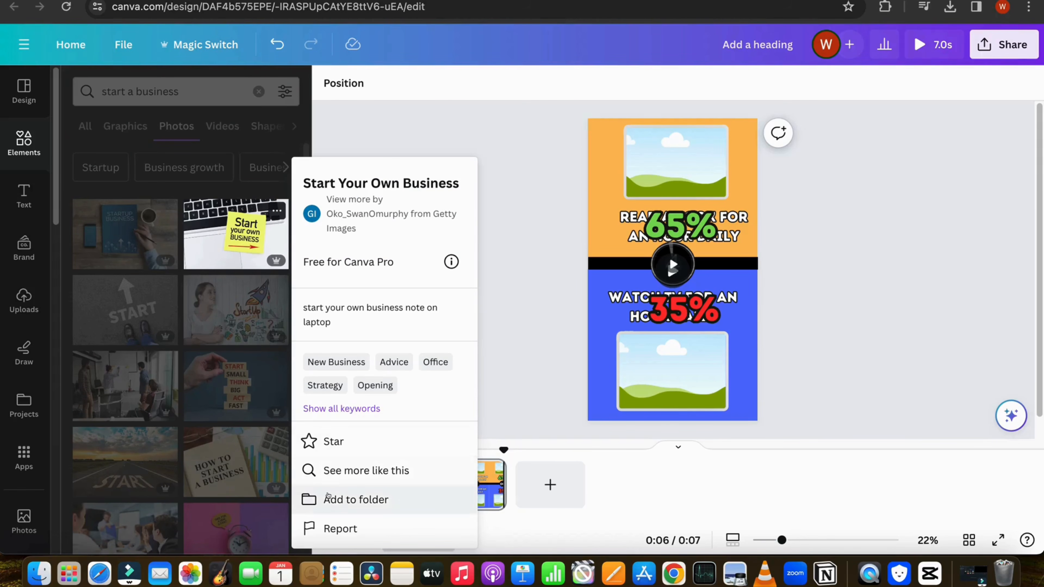
left_click(349, 497)
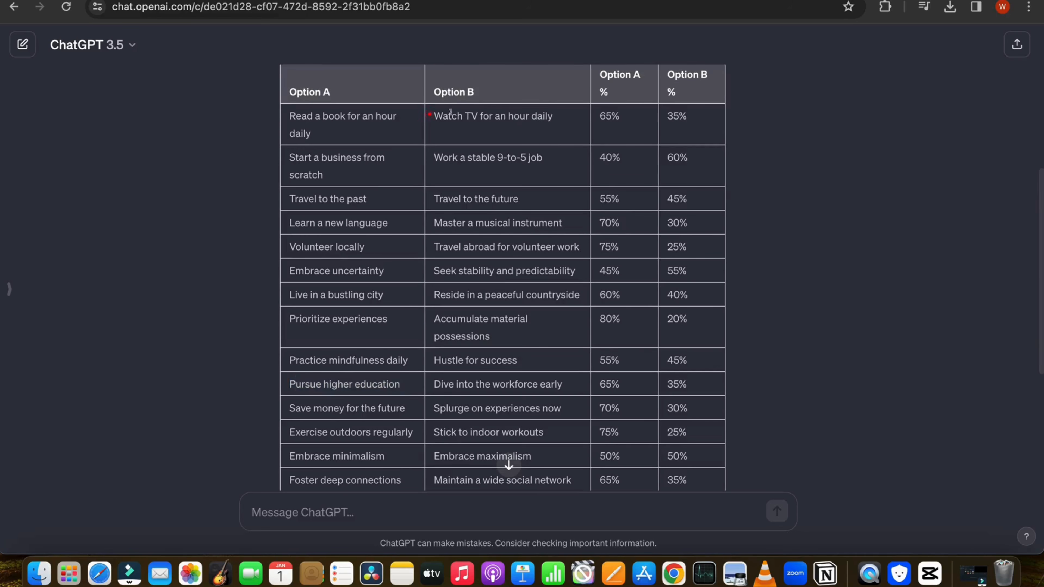
Copy "Watch TV for an hour daily" from the ChatGPT table and search Canva's element photos for it
triple_click(537, 115)
right_click(536, 116)
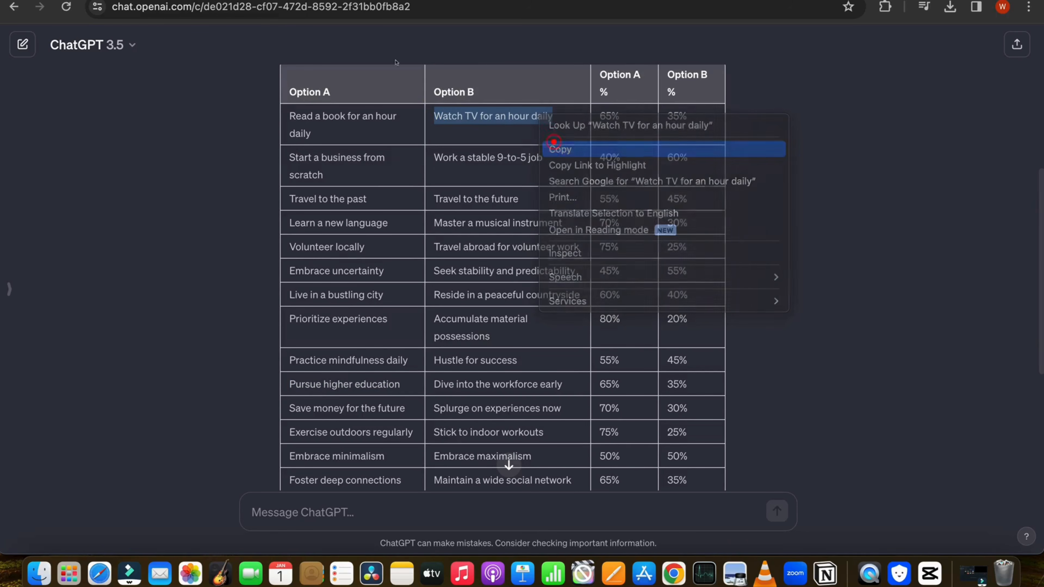
left_click(563, 150)
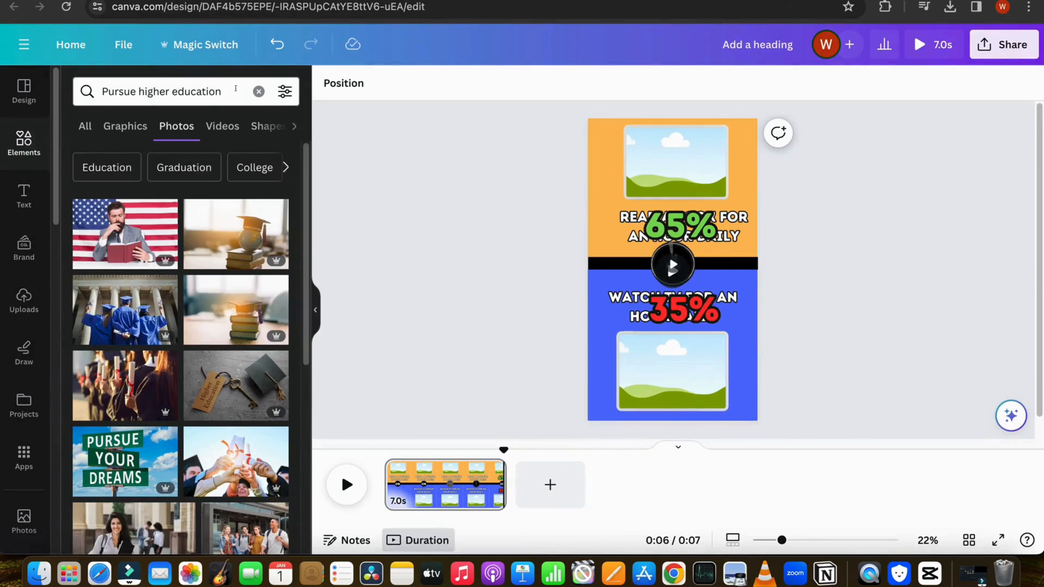
left_click(258, 91)
key("super+v")
key("Return")
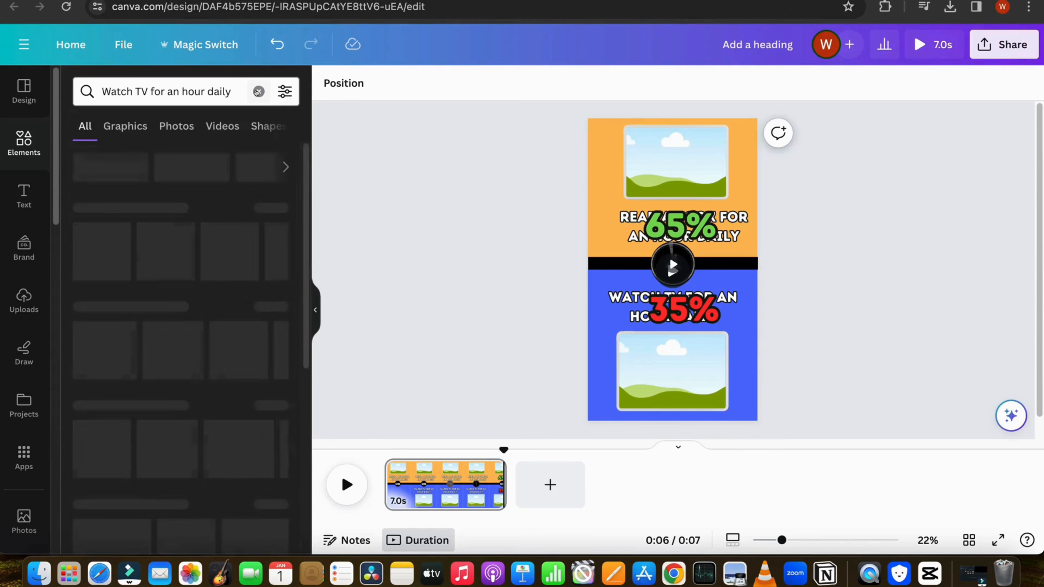
left_click(176, 126)
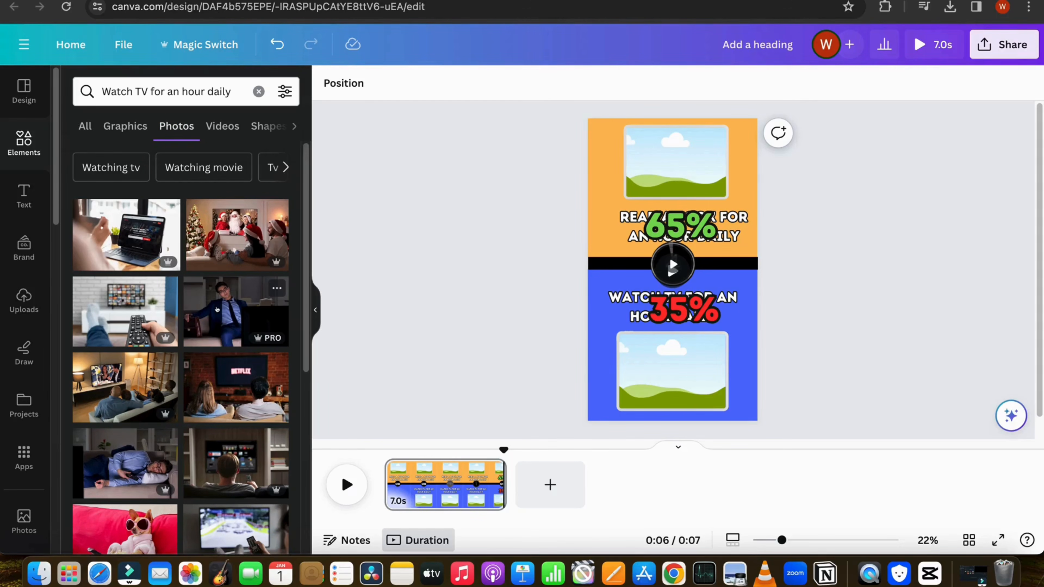
Save the photo of people watching Netflix on a TV to a new folder named "Option B"
left_click(277, 364)
left_click(337, 498)
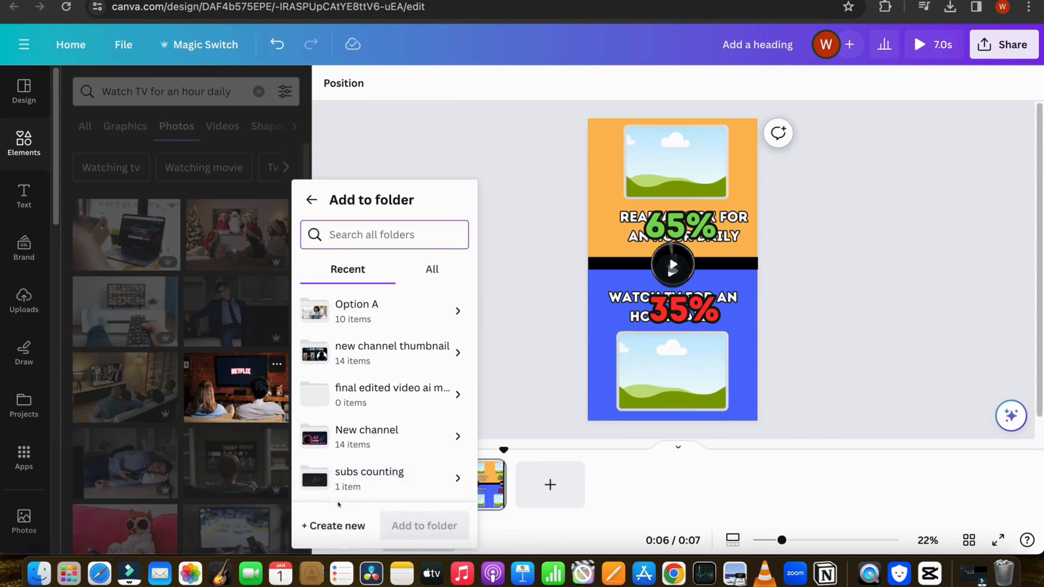
left_click(336, 520)
type("Option B")
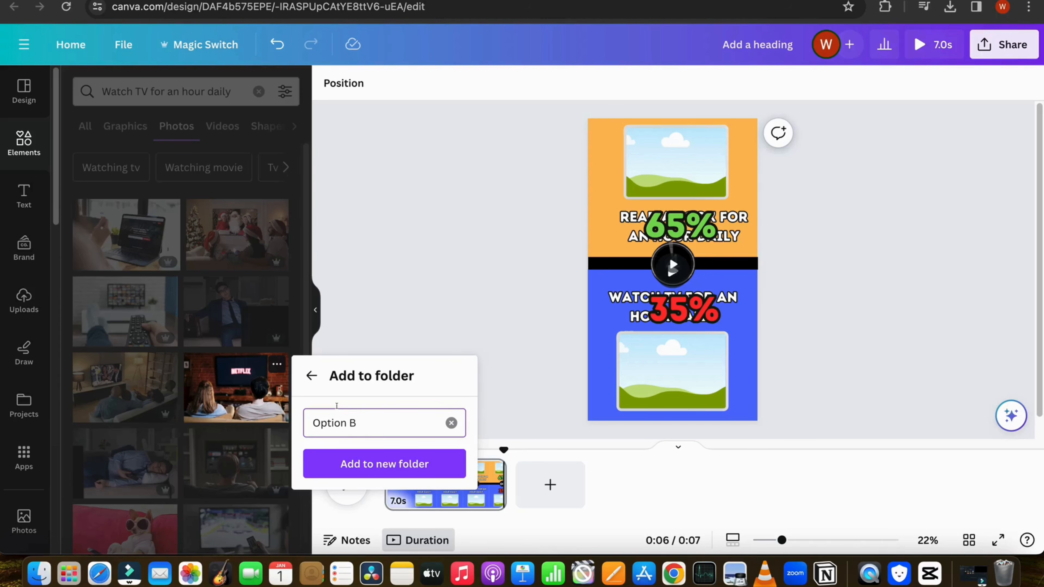
left_click(341, 464)
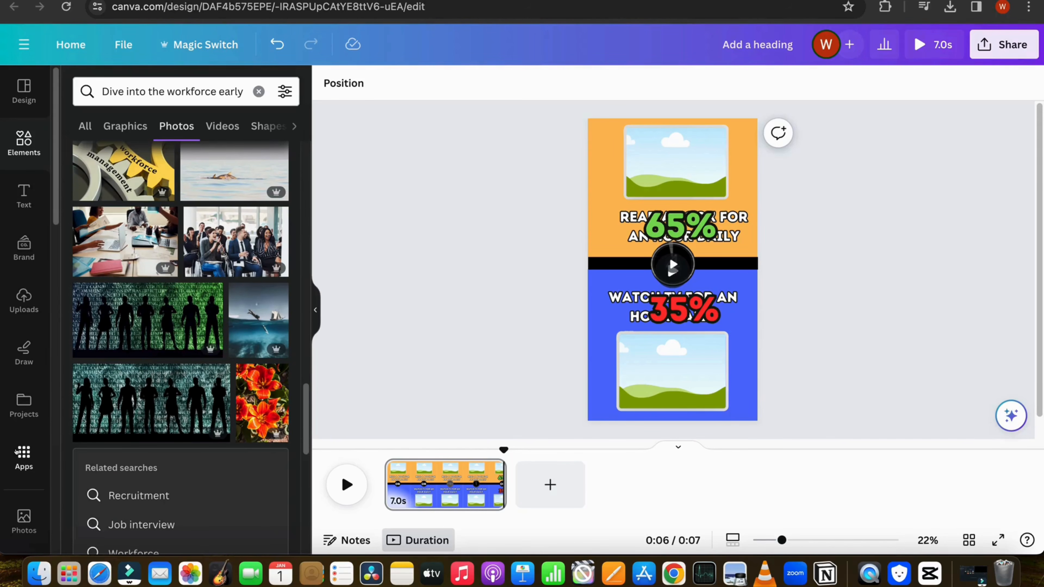
Find the Bulk create app, choose manual data entry and clear its sample table
left_click(23, 453)
left_click(242, 132)
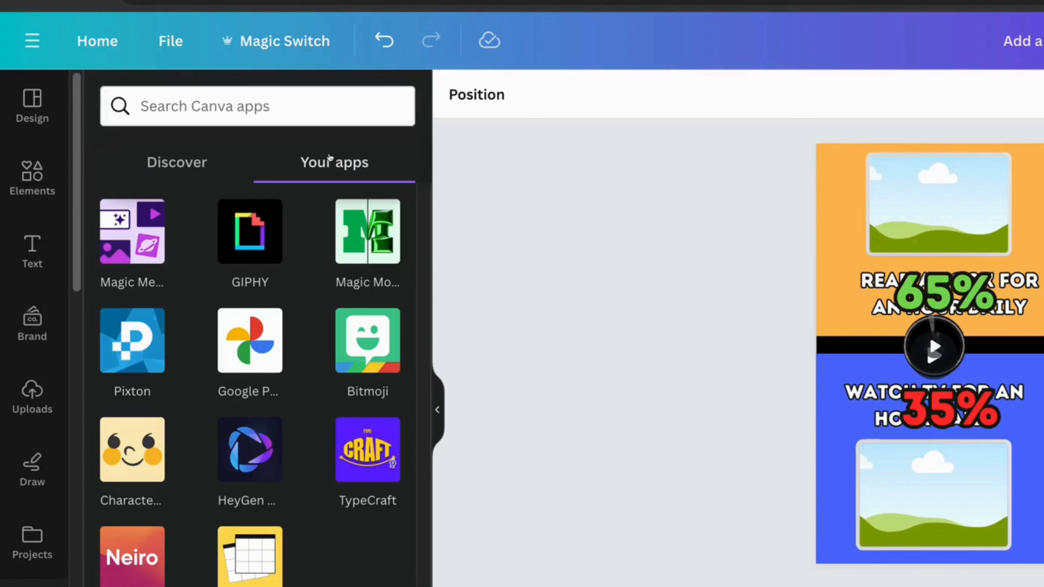
left_click(239, 111)
type("bulk")
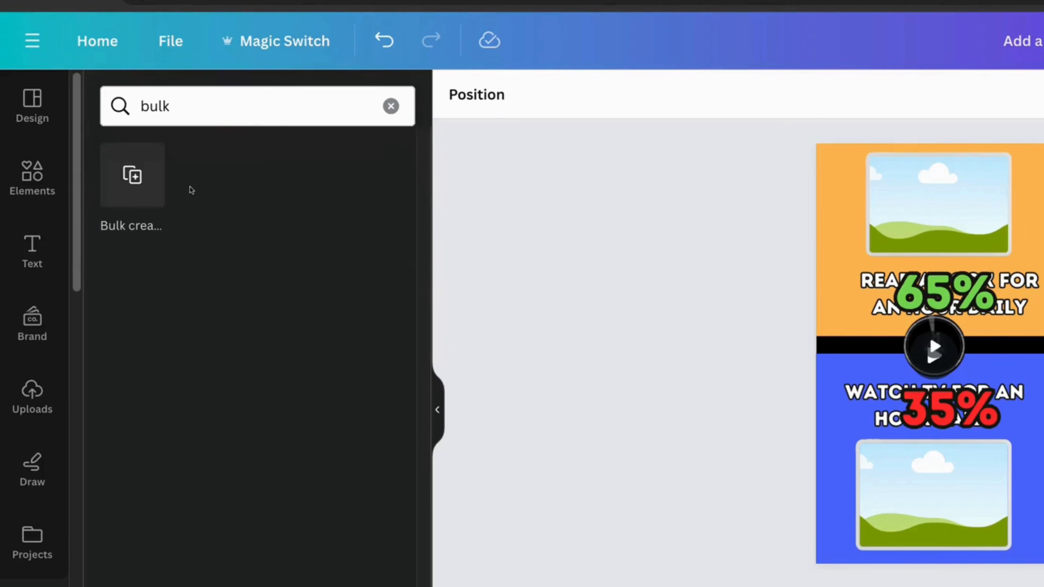
left_click(136, 169)
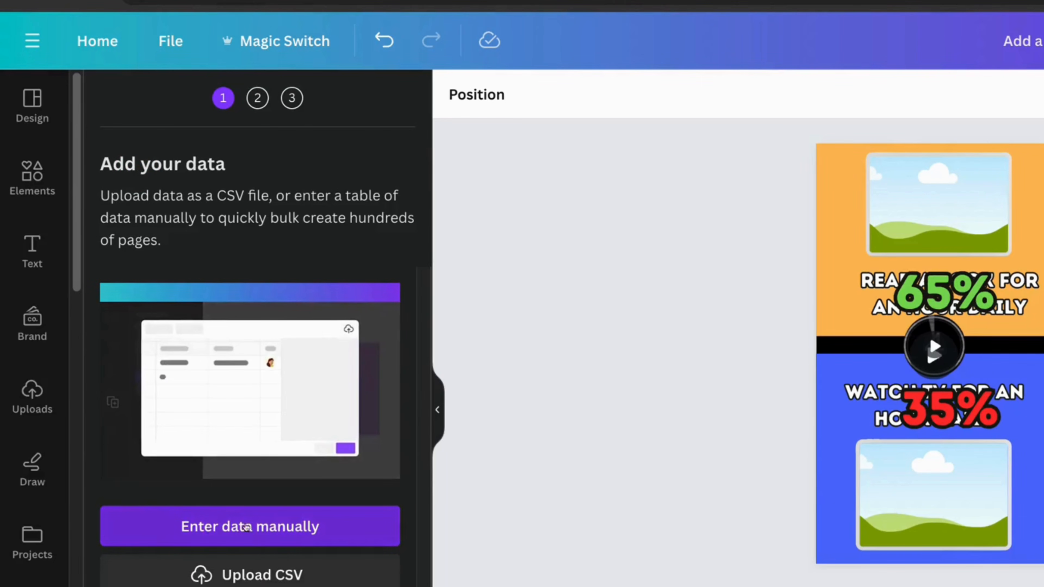
left_click(240, 527)
left_click(125, 534)
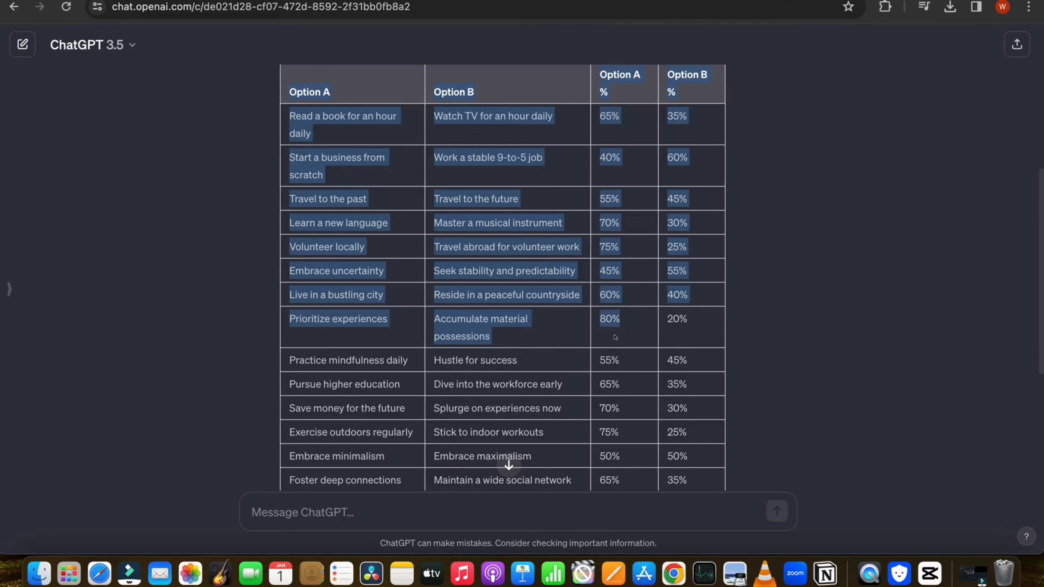
Copy the Option A/Option B table with percentages from ChatGPT and paste it into the Bulk create table, widened to four text columns
right_click(675, 341)
left_click(676, 326)
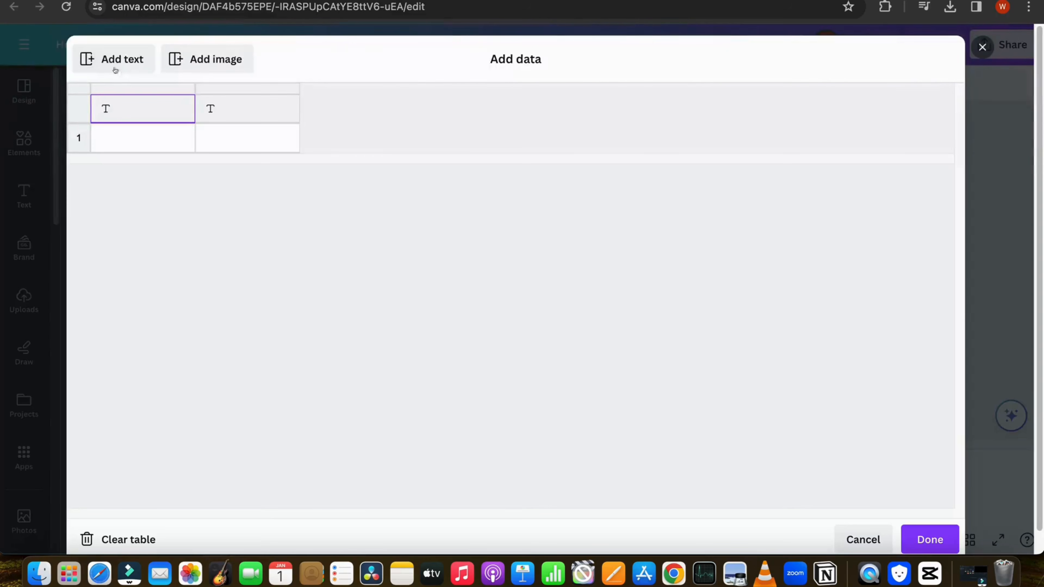
left_click(116, 66)
left_click(116, 66)
right_click(115, 103)
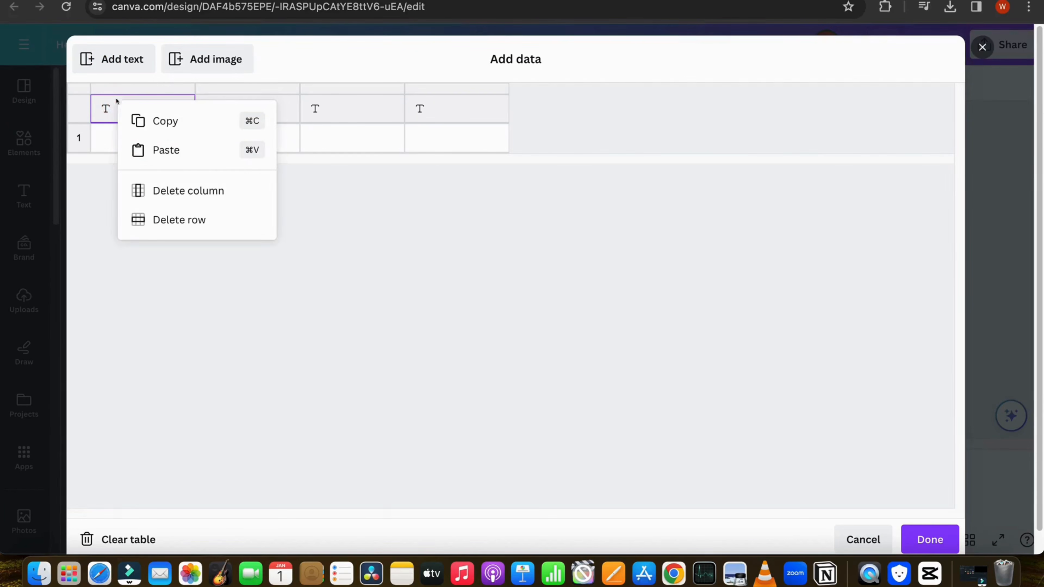
left_click(187, 152)
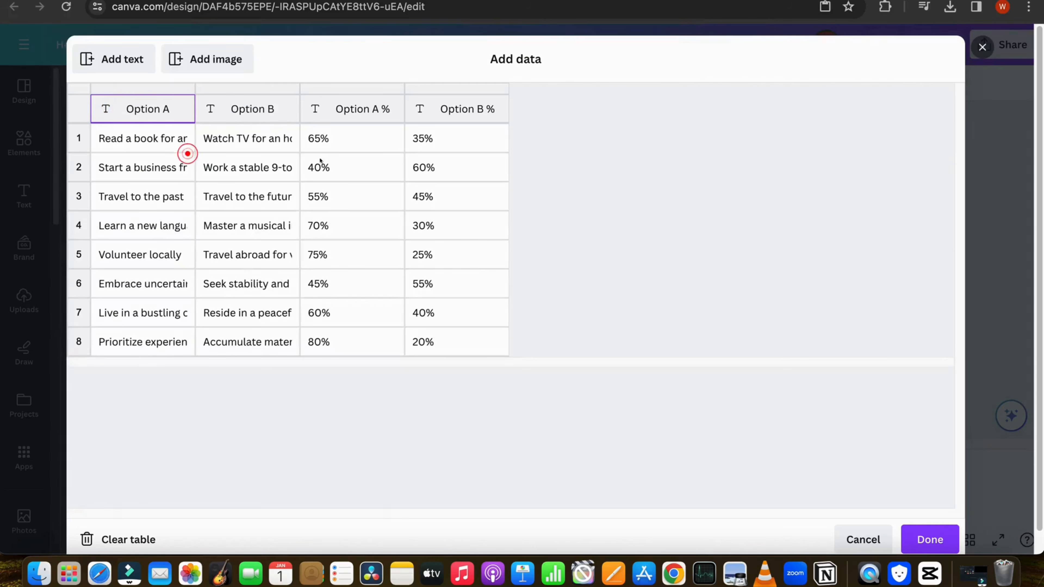
Append two image columns and fill row 1 of the first with the woman reading photo from the Option A folder
left_click(229, 59)
left_click(229, 59)
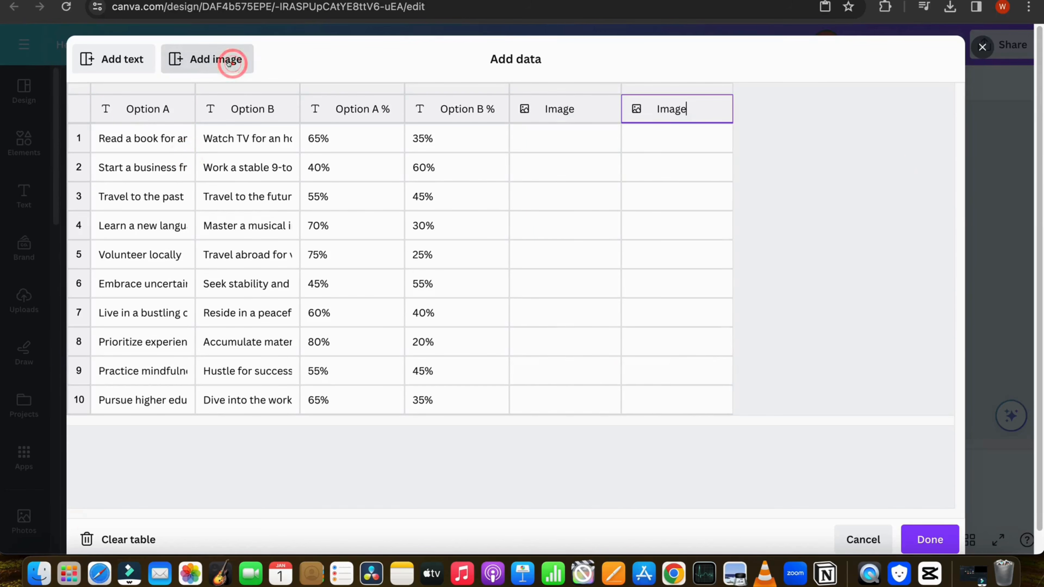
left_click(592, 140)
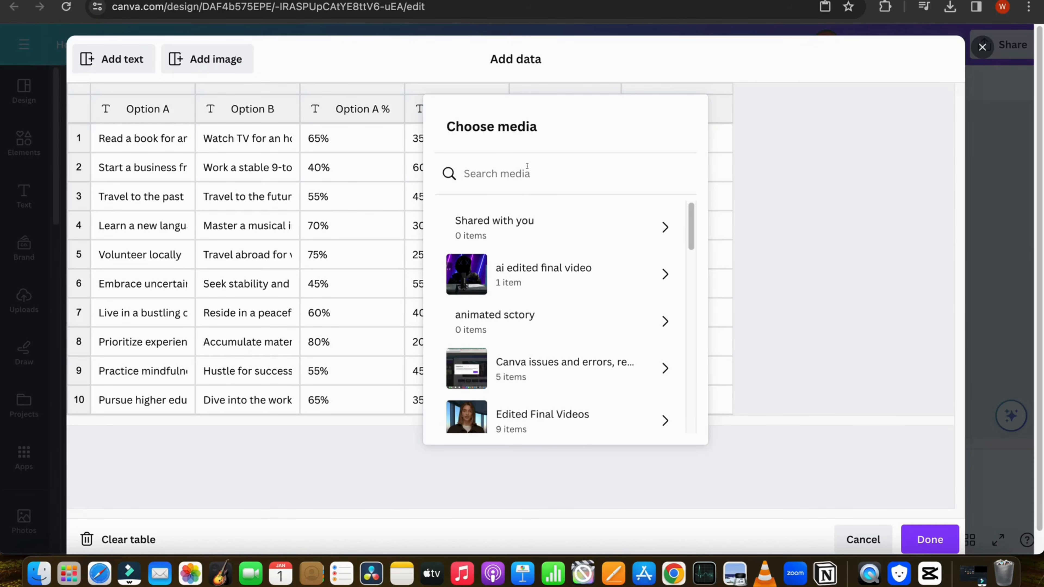
scroll(610, 373, "down", 10)
left_click(597, 274)
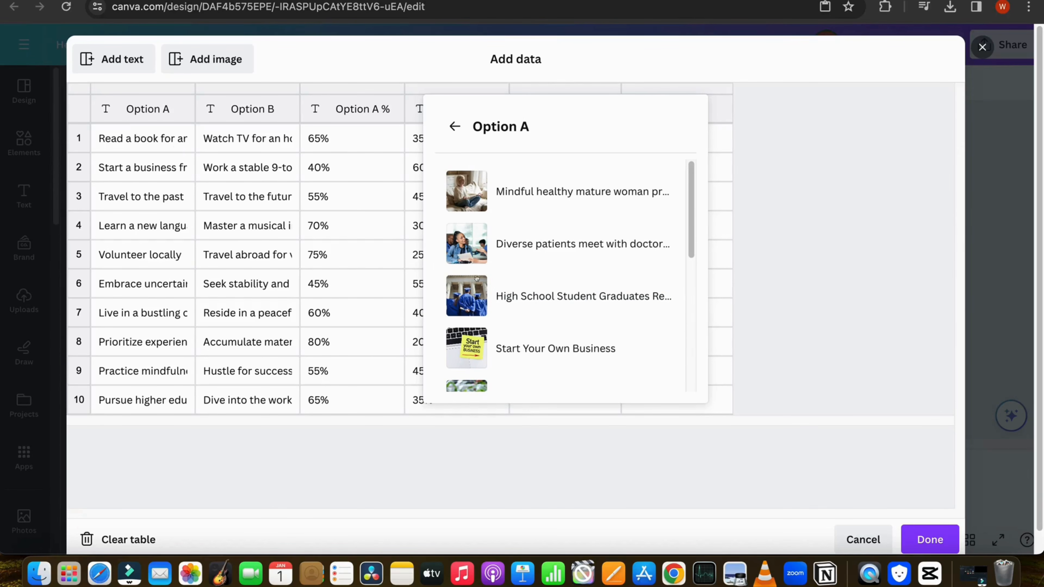
scroll(587, 303, "down", 5)
left_click(556, 305)
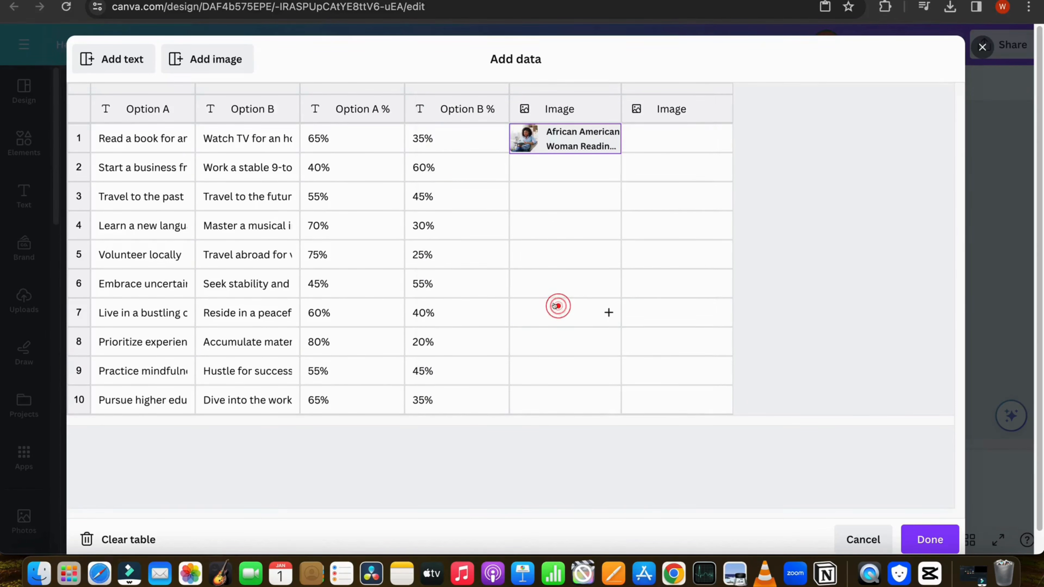
Fill row 1 of the second image column with the TV photo from the Option B folder and save the completed data table
left_click(659, 140)
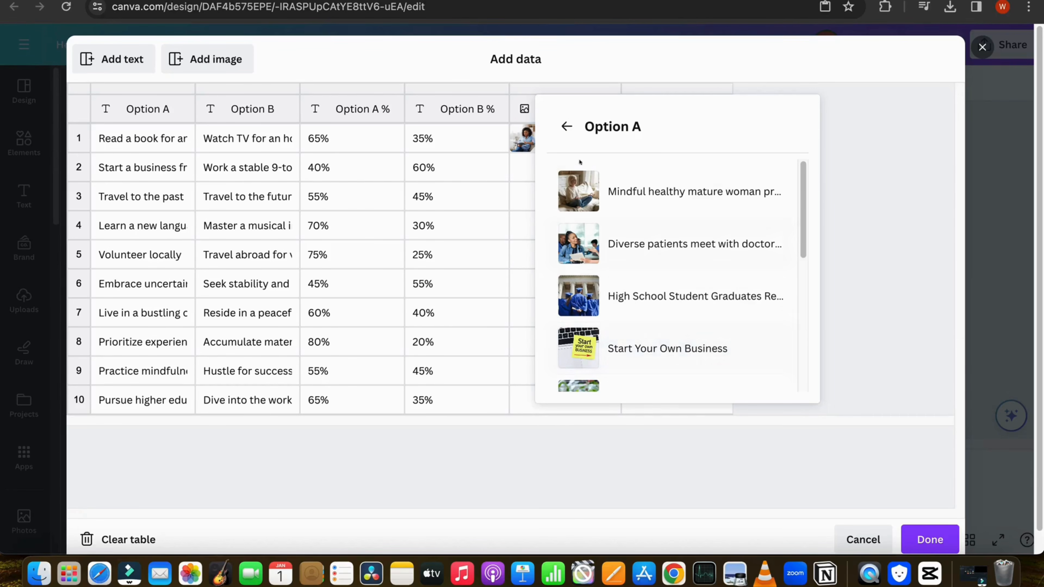
left_click(563, 129)
scroll(649, 288, "down", 5)
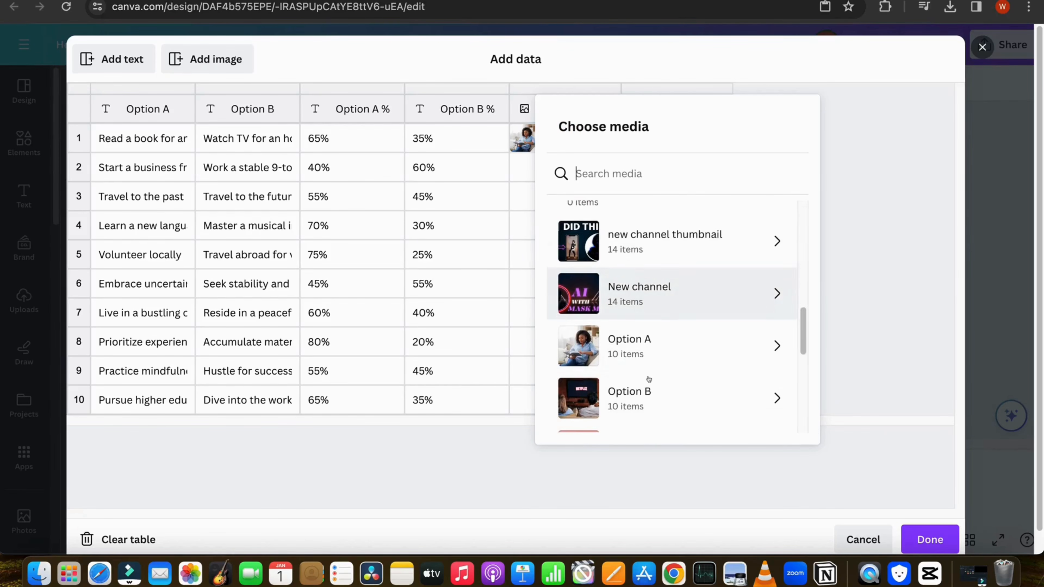
left_click(649, 391)
left_click(659, 251)
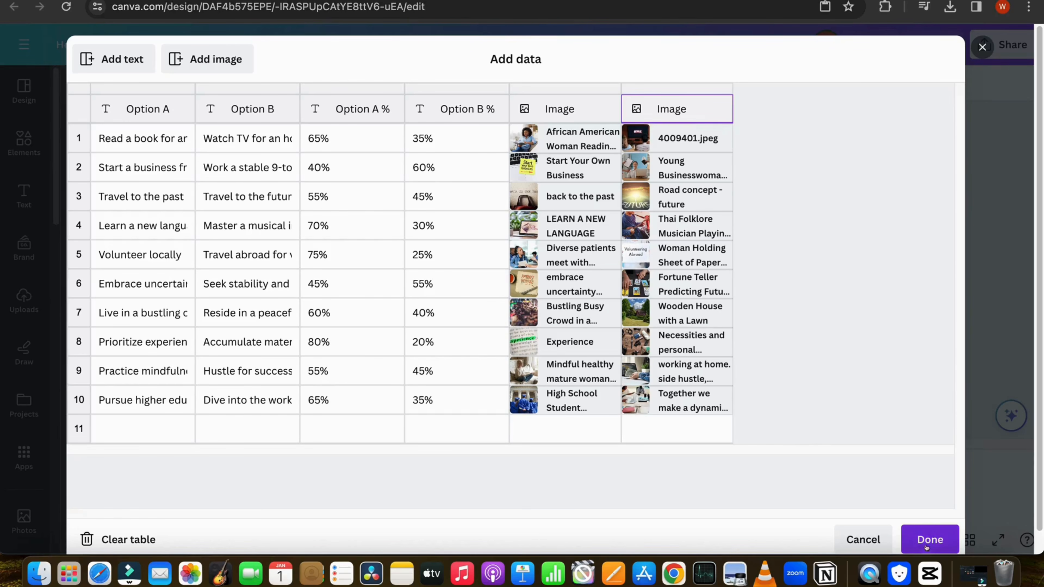
left_click(919, 540)
Connect the text in the orange half to the Option A data field and the text in the blue half to Option B
left_click(618, 228)
right_click(621, 230)
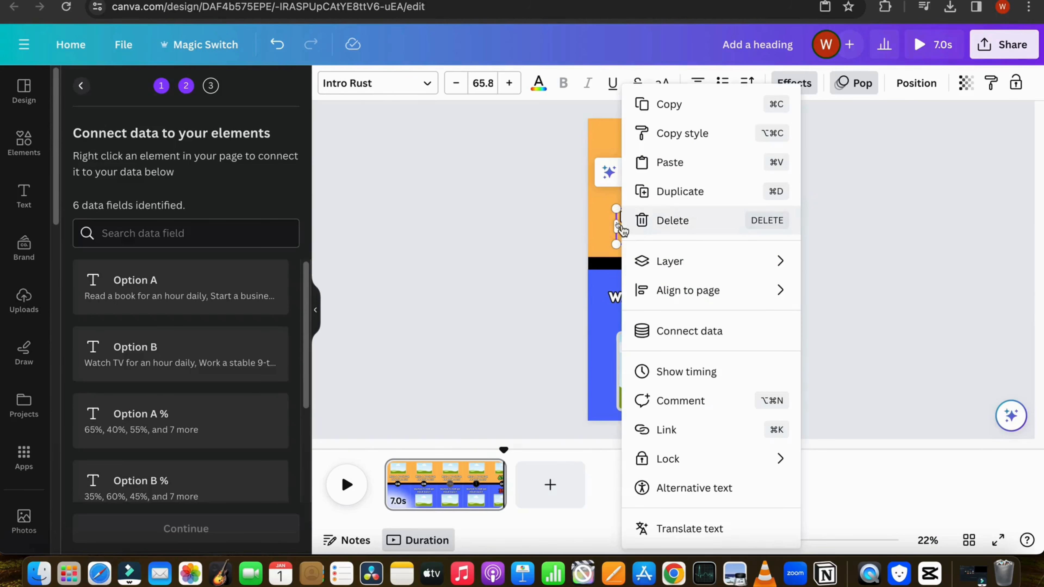
left_click(687, 327)
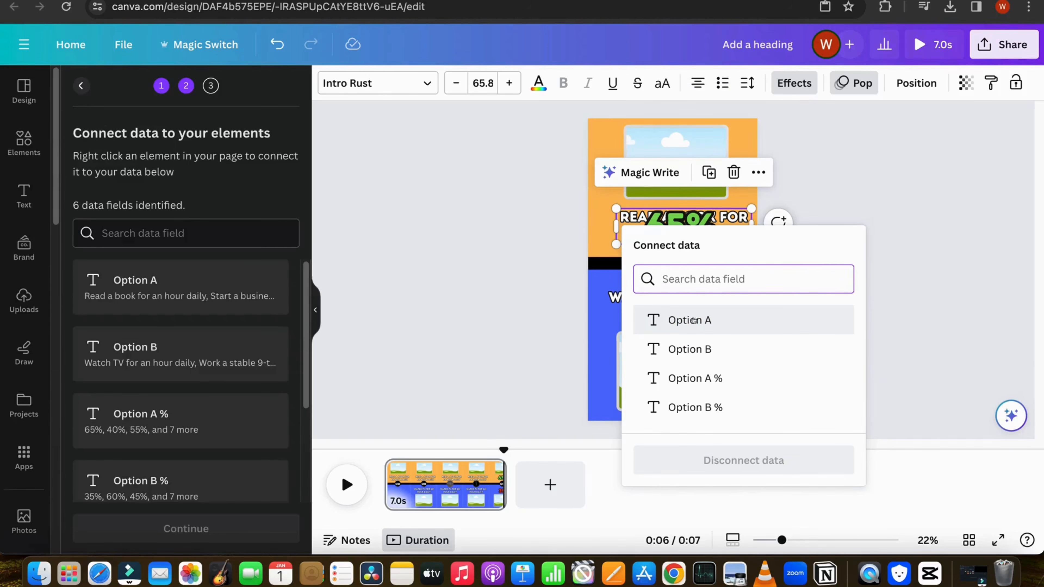
left_click(693, 320)
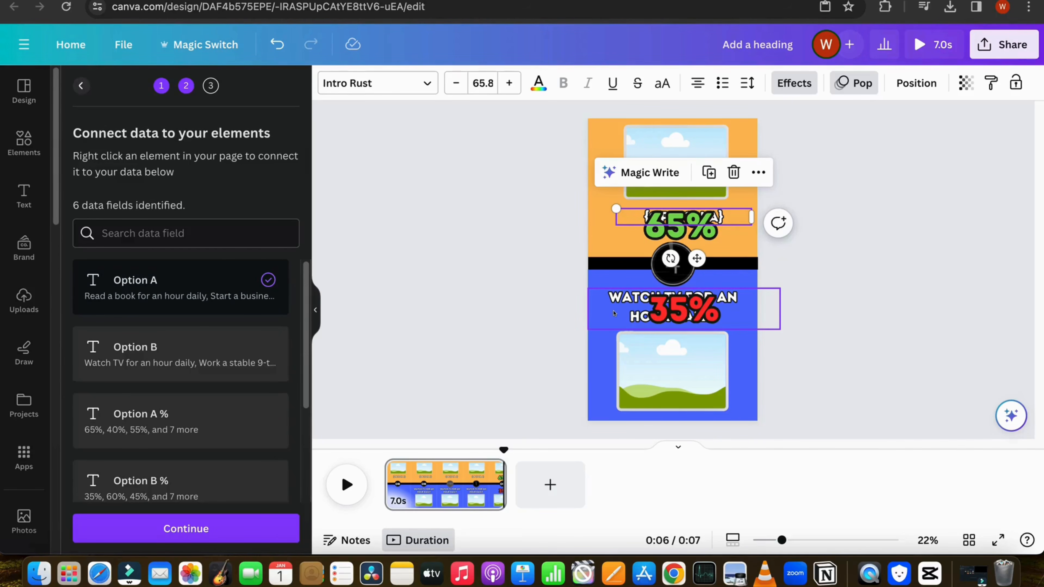
left_click(614, 313)
right_click(612, 313)
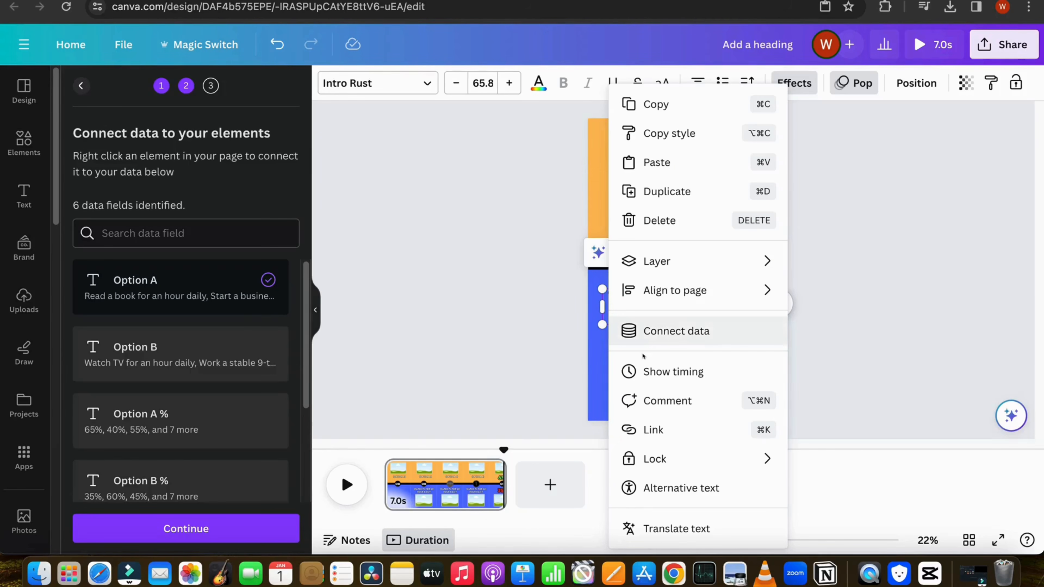
left_click(645, 331)
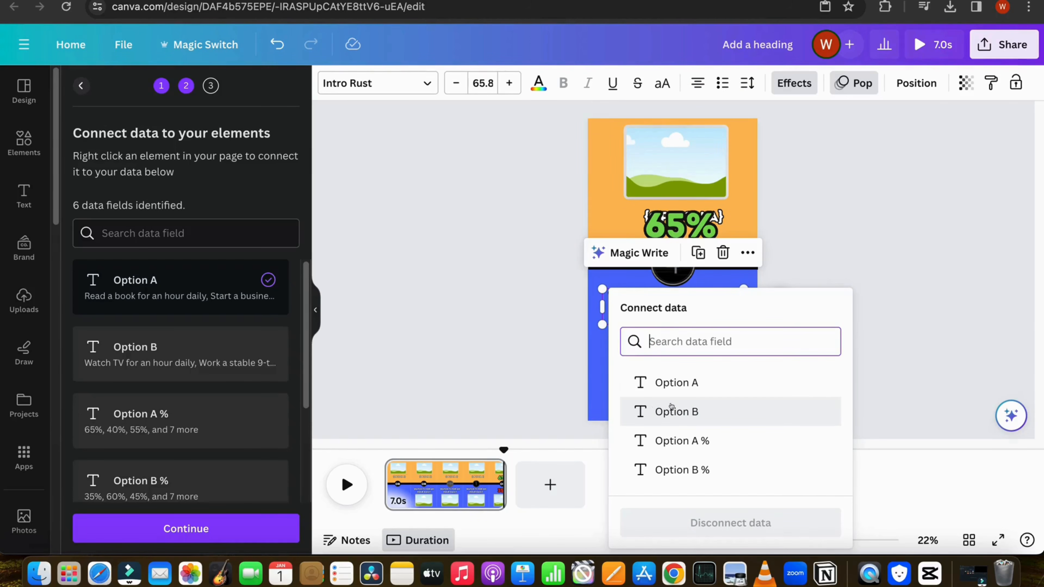
left_click(670, 408)
Connect the green 65% text to the Option A % field and the red 35% text to Option B %
left_click(680, 227)
right_click(678, 226)
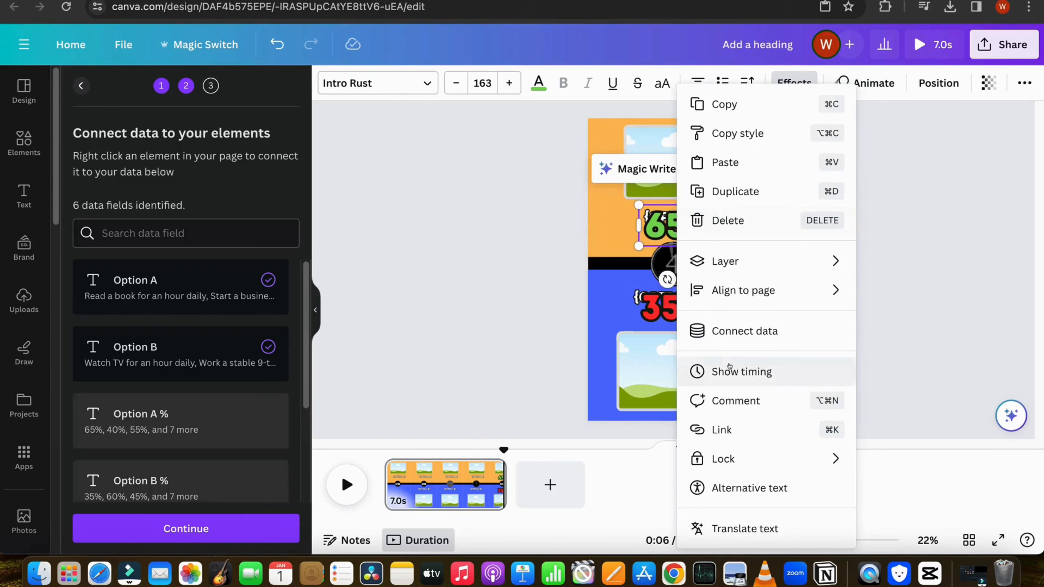
left_click(717, 331)
left_click(716, 372)
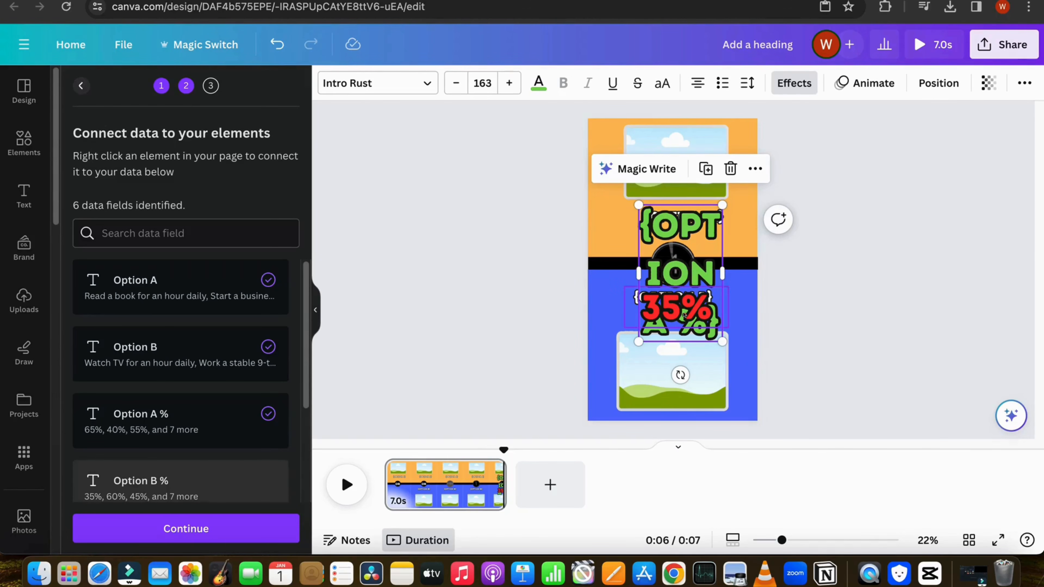
left_click(683, 314)
right_click(683, 314)
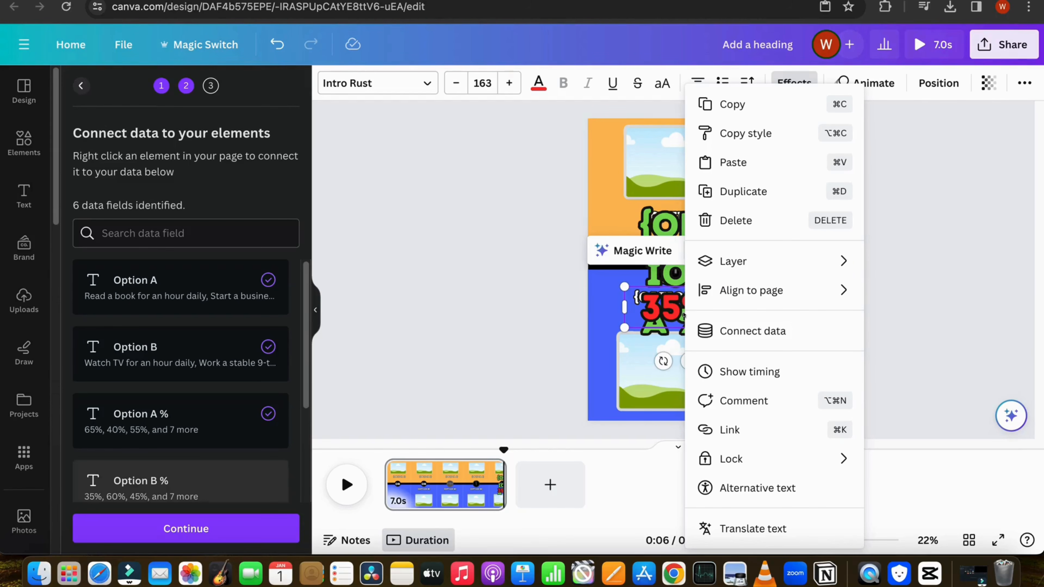
left_click(794, 331)
left_click(745, 468)
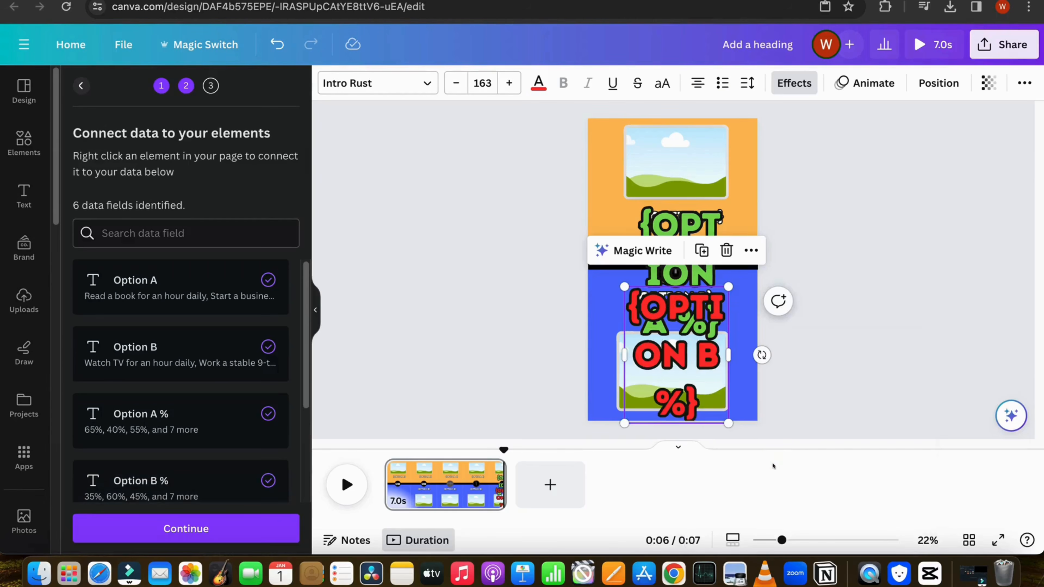
Connect the frame in the orange half to Image 1 and the frame in the blue half to Image 2
right_click(668, 189)
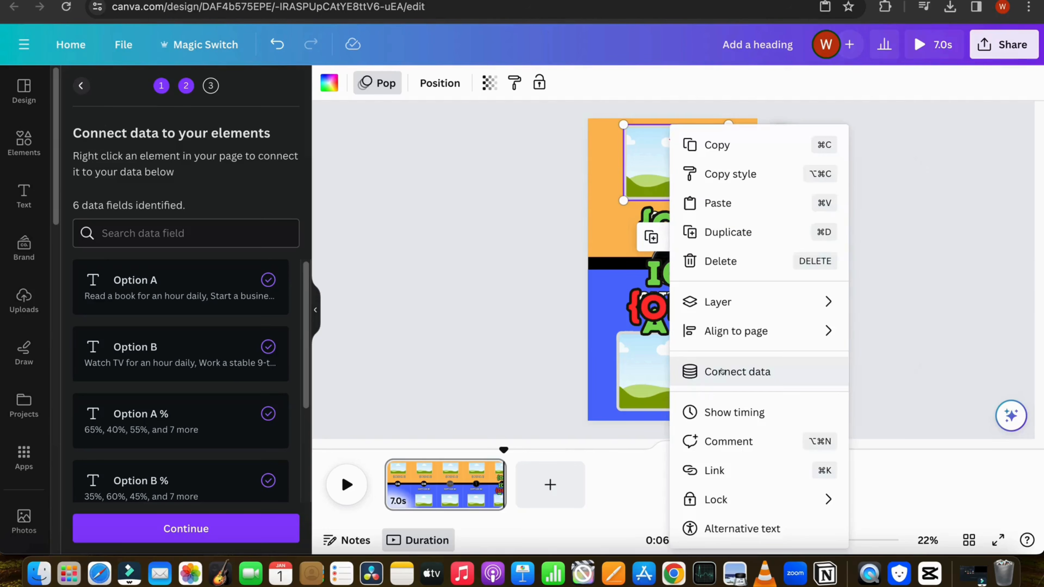
left_click(724, 368)
left_click(762, 226)
right_click(645, 390)
left_click(736, 370)
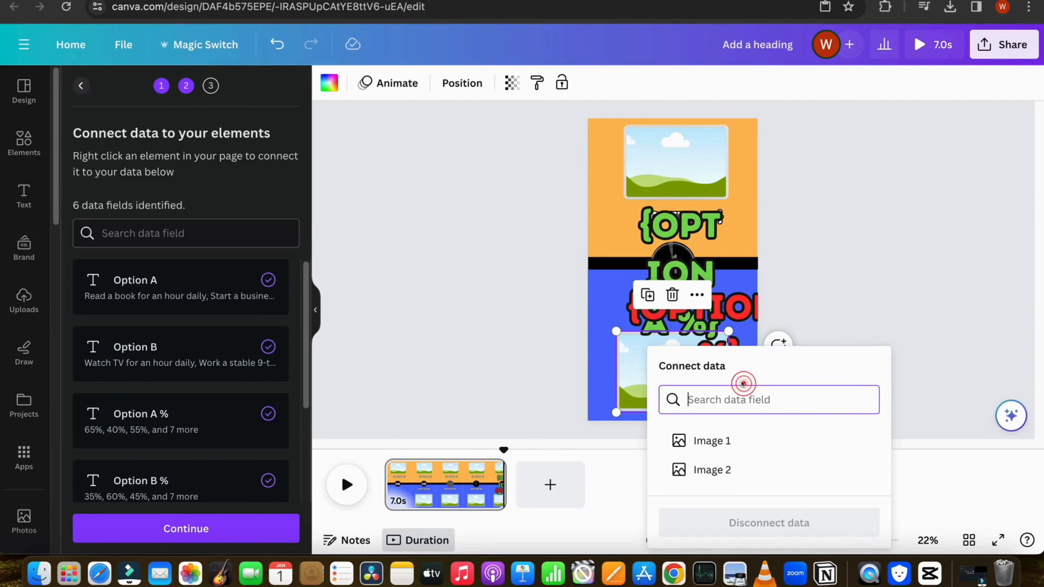
left_click(727, 469)
Exclude the first data row, "Read a book for an hour daily", and generate 9 designs from the remaining rows
left_click(139, 528)
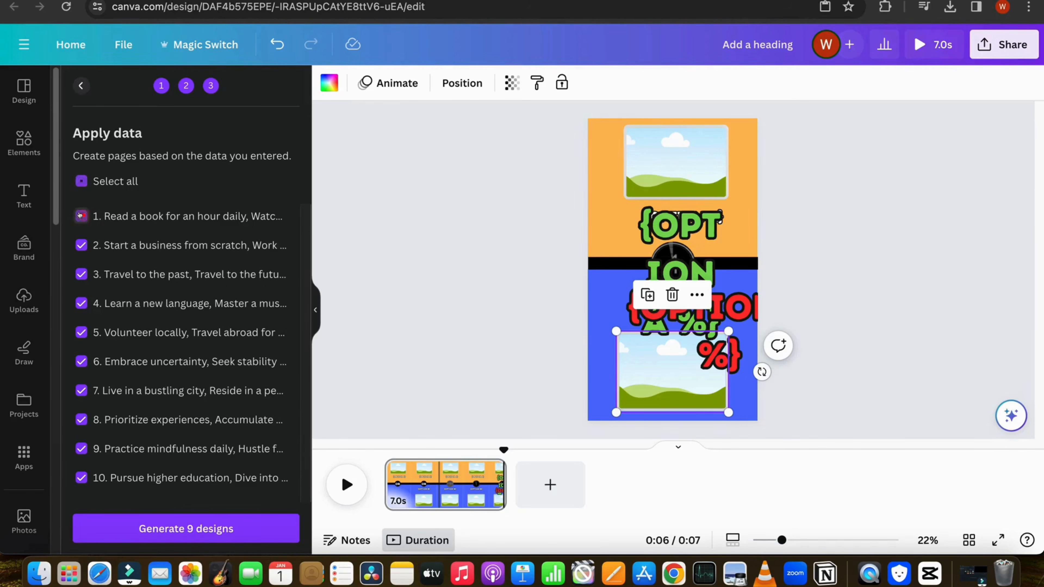
left_click(81, 332)
left_click(177, 528)
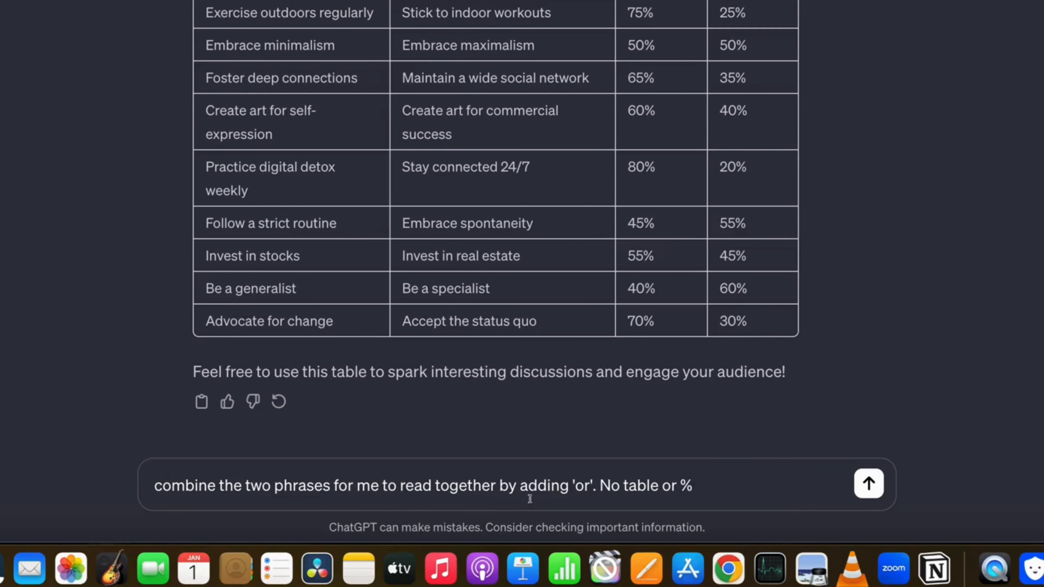
Ask ChatGPT to combine the two phrases with 'or', without table or %, and copy "Start a business from scratch or work a stable 9-to-5 job."
left_click(868, 484)
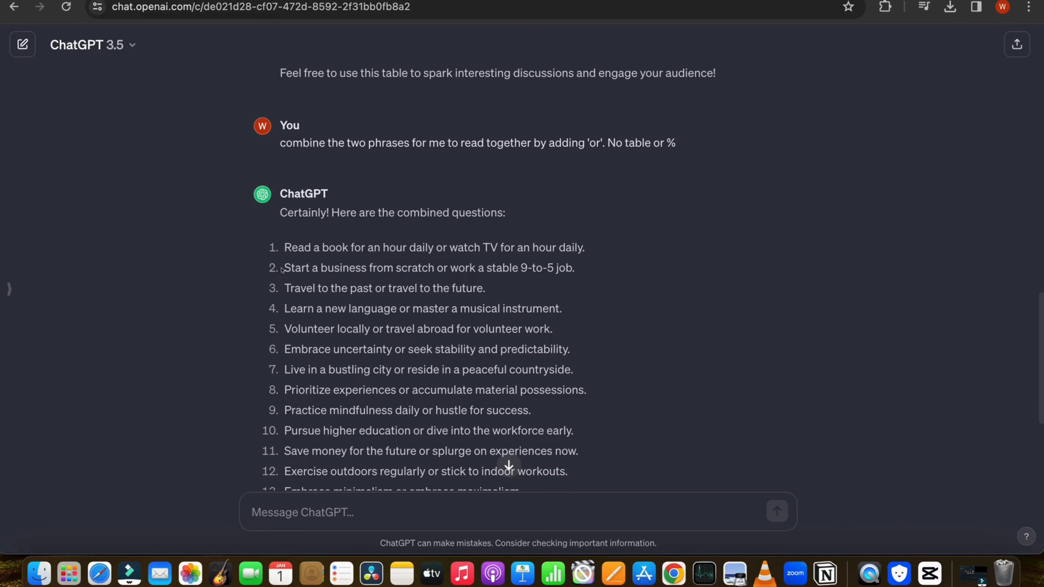
left_click_drag(282, 270, 546, 268)
right_click(491, 268)
left_click(520, 313)
right_click(415, 268)
left_click(445, 299)
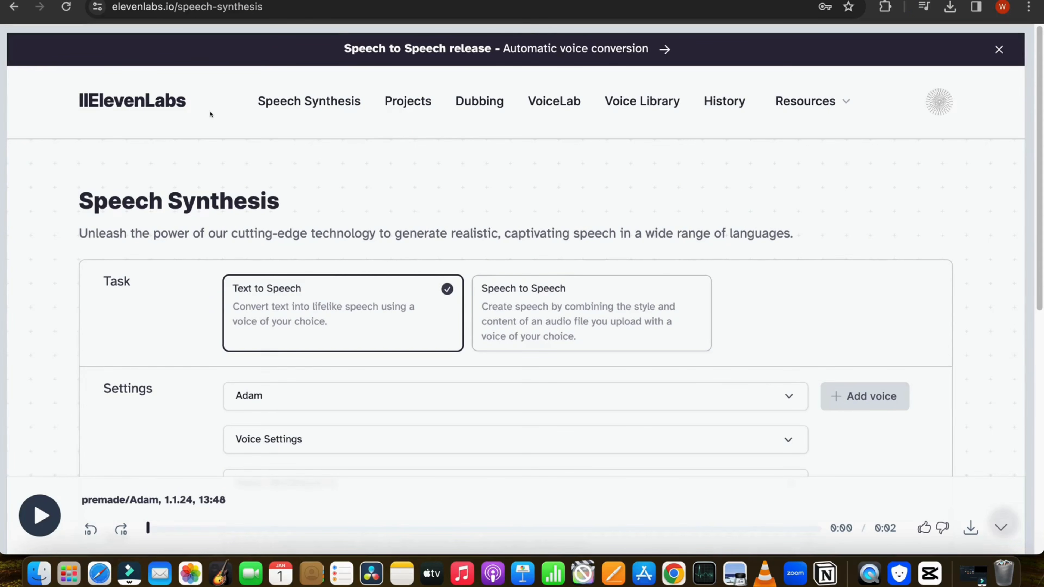
Choose the Adam voice in ElevenLabs and paste "Start a business from scratch or work a stable 9-to-5 job." as the speech text
scroll(447, 131, "down", 5)
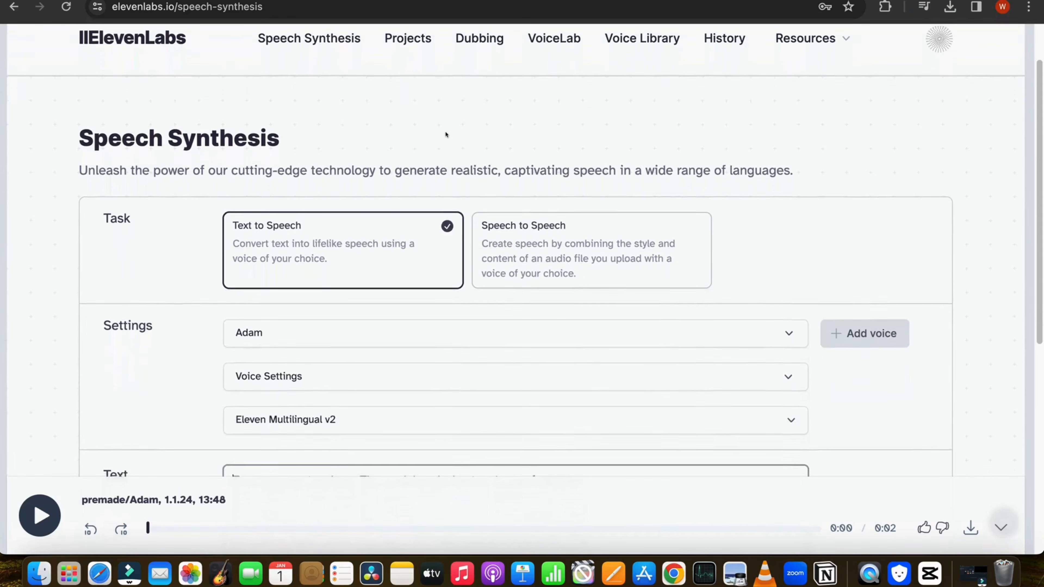
left_click(376, 206)
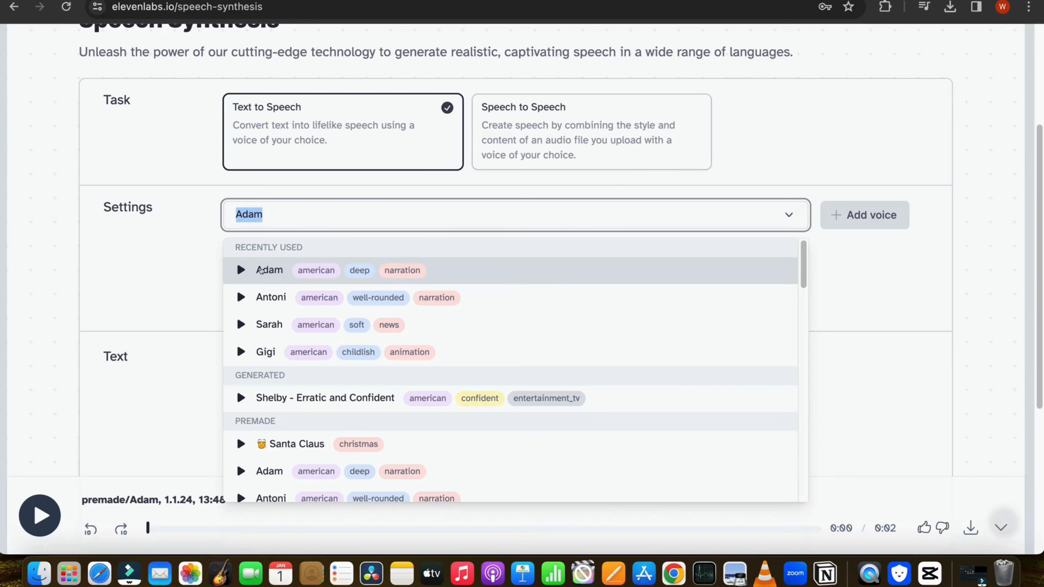
left_click(259, 270)
left_click(235, 366)
right_click(235, 365)
left_click(263, 401)
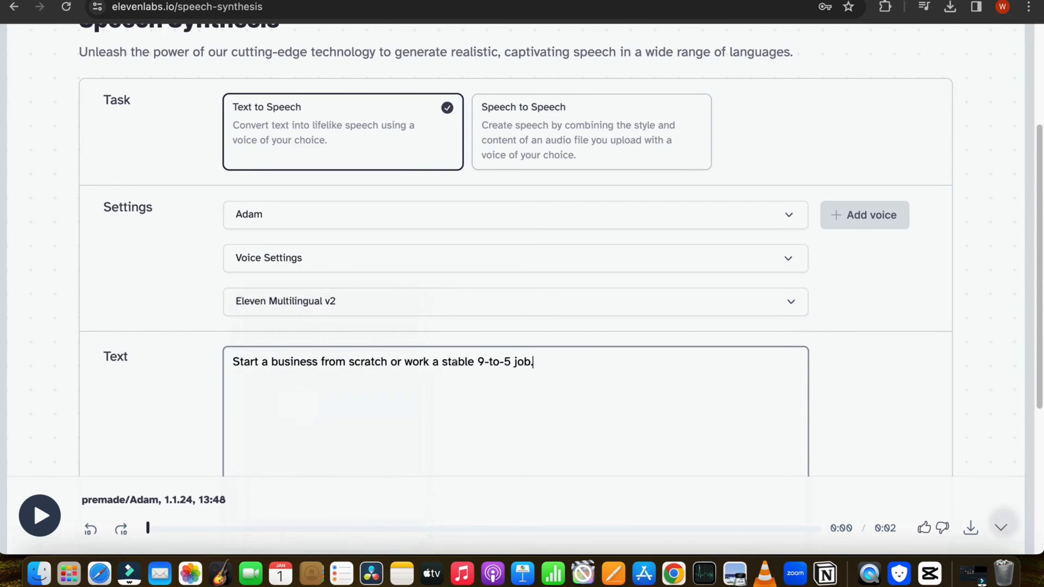
Generate the speech for the business-or-job question in ElevenLabs and download the audio file
scroll(587, 356, "down", 6)
left_click(520, 397)
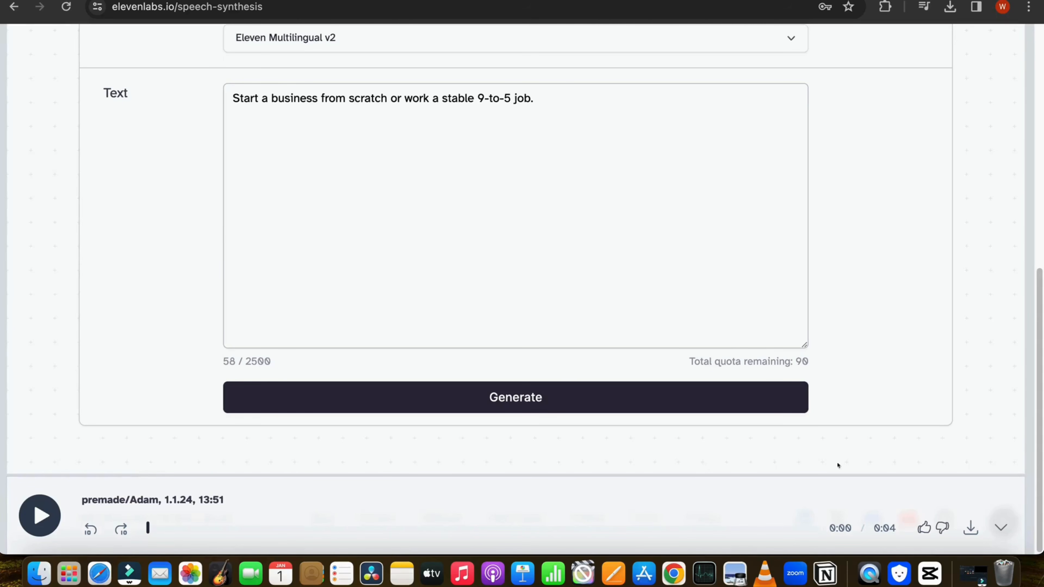
left_click(964, 523)
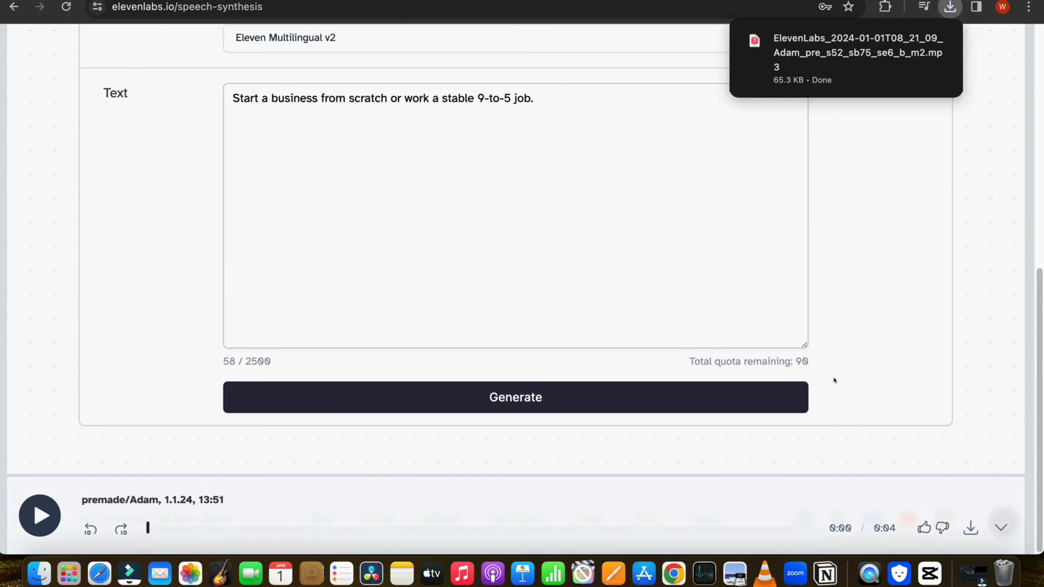
Switch to ChatGPT and copy the third combined question, "Travel to the past or travel to the future."
left_click(898, 277)
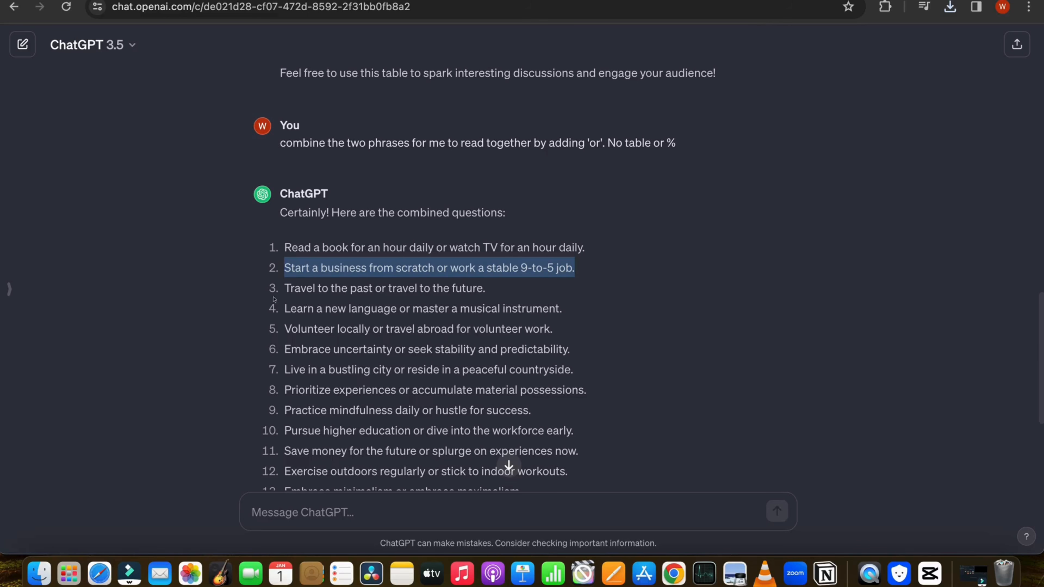
left_click_drag(285, 284, 477, 288)
right_click(477, 288)
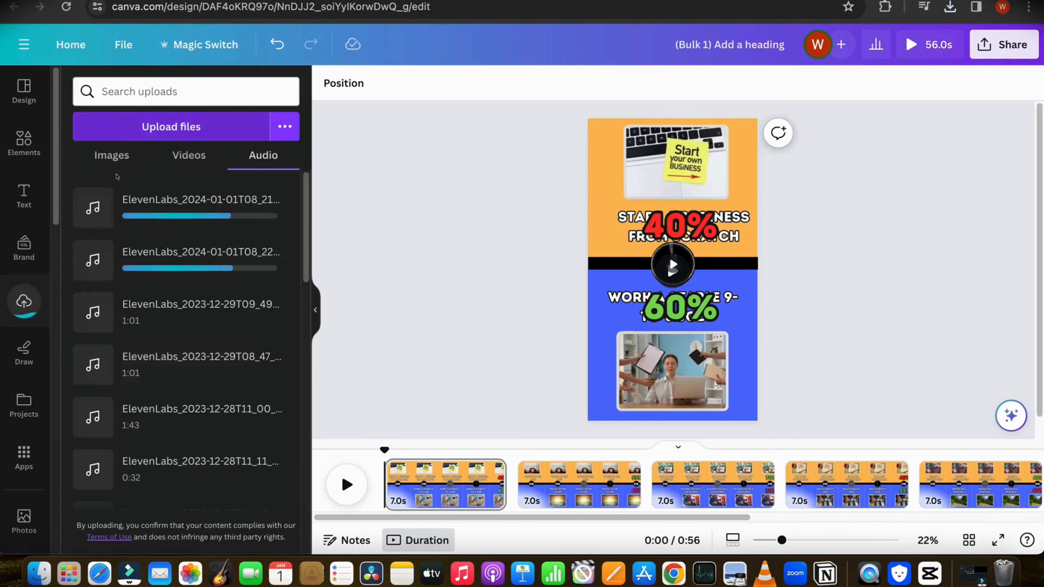
Place the 0:04 voiceover under the first page in Canva and the 0:02 voiceover at the start of the second page
left_click_drag(94, 207, 380, 488)
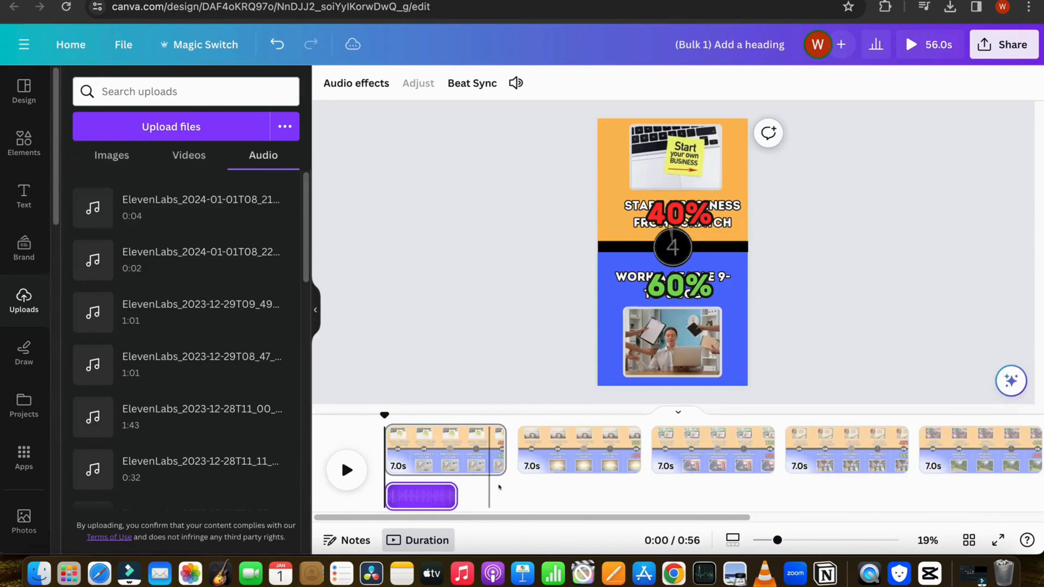
left_click(521, 480)
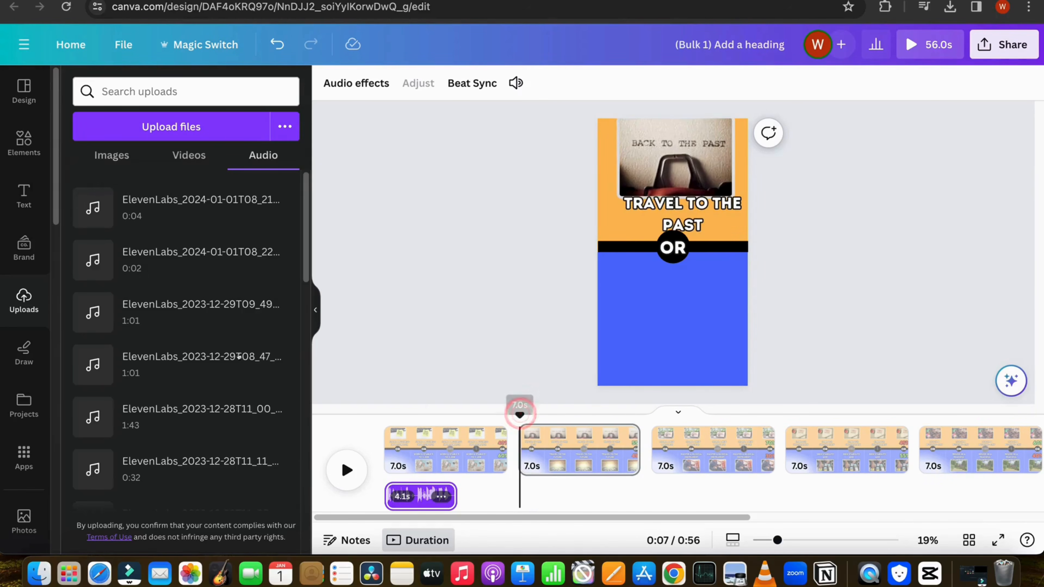
left_click_drag(181, 259, 519, 469)
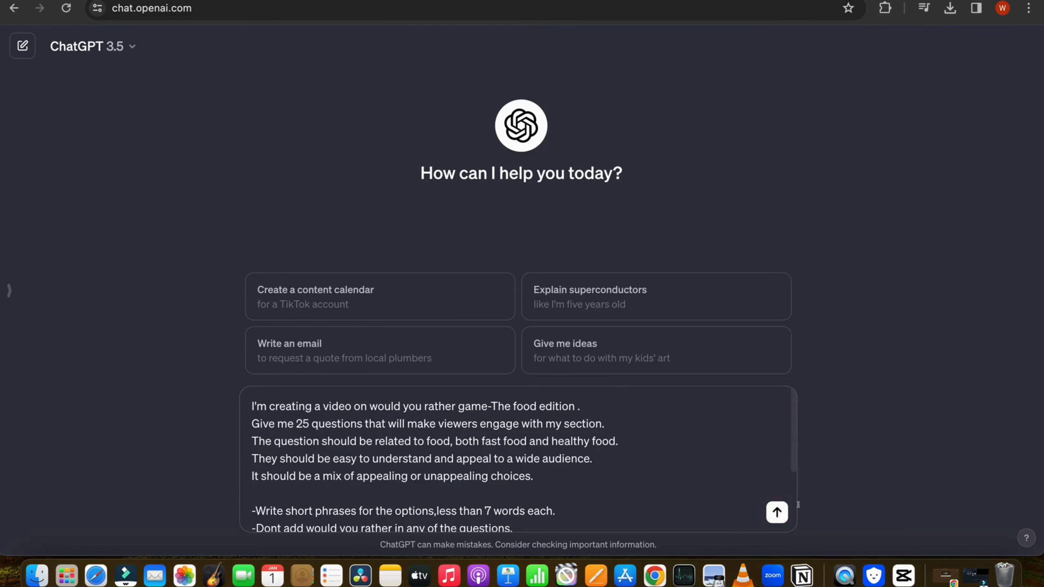
Submit the ChatGPT prompt for 25 food edition would-you-rather questions in a table of Number, Option A and Option B
left_click(776, 513)
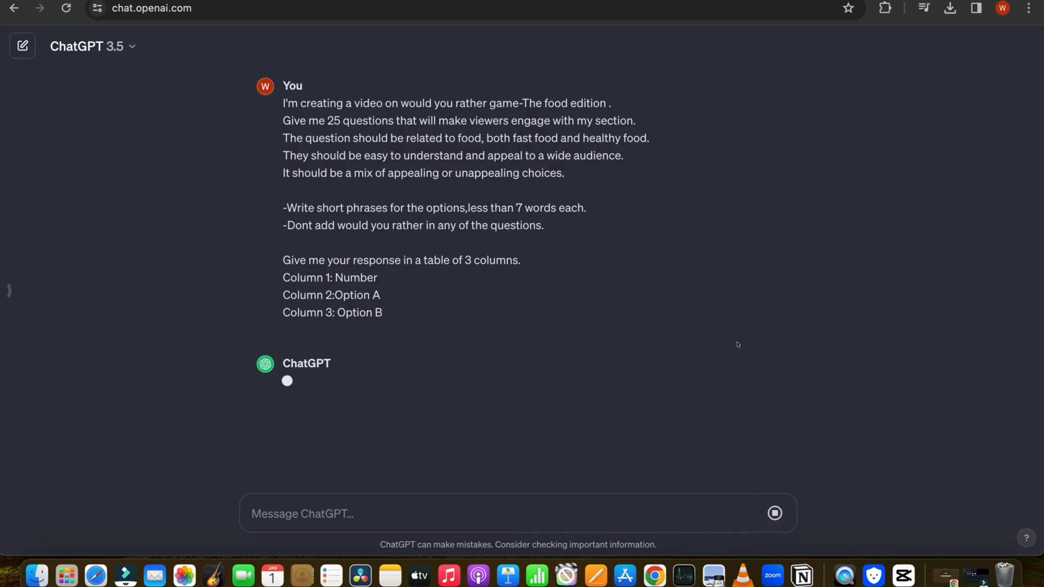
scroll(649, 231, "up", 3)
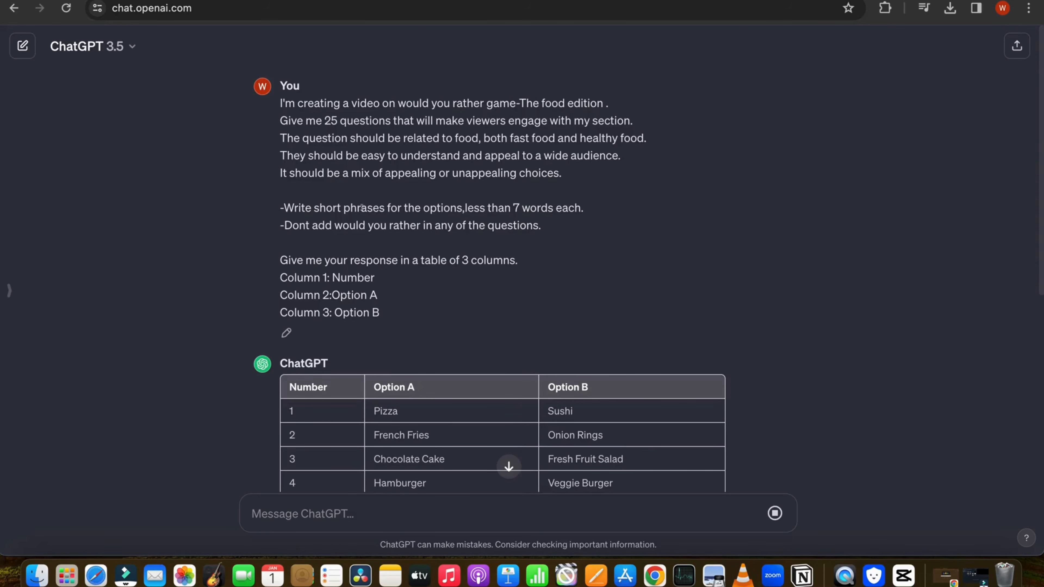
Make a resized copy of the Canva design in the Video format, 1920 × 1080 px, and open it
left_click(218, 43)
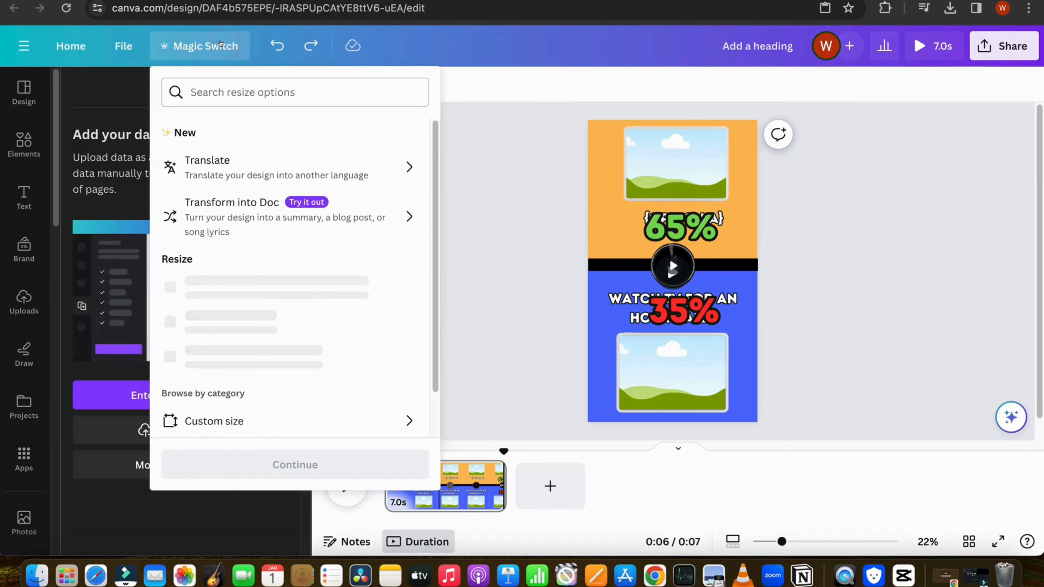
type("vid")
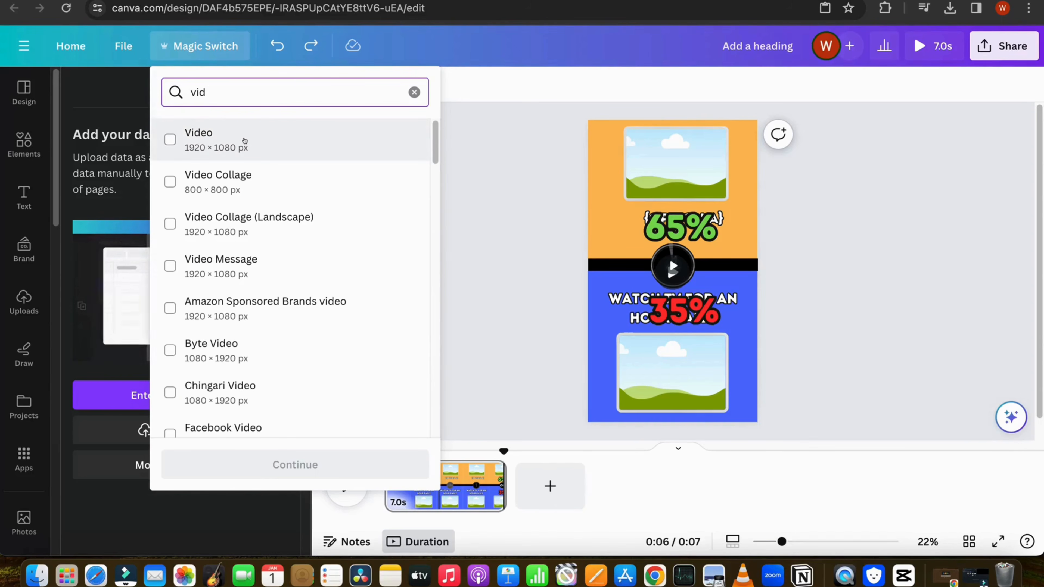
left_click(274, 138)
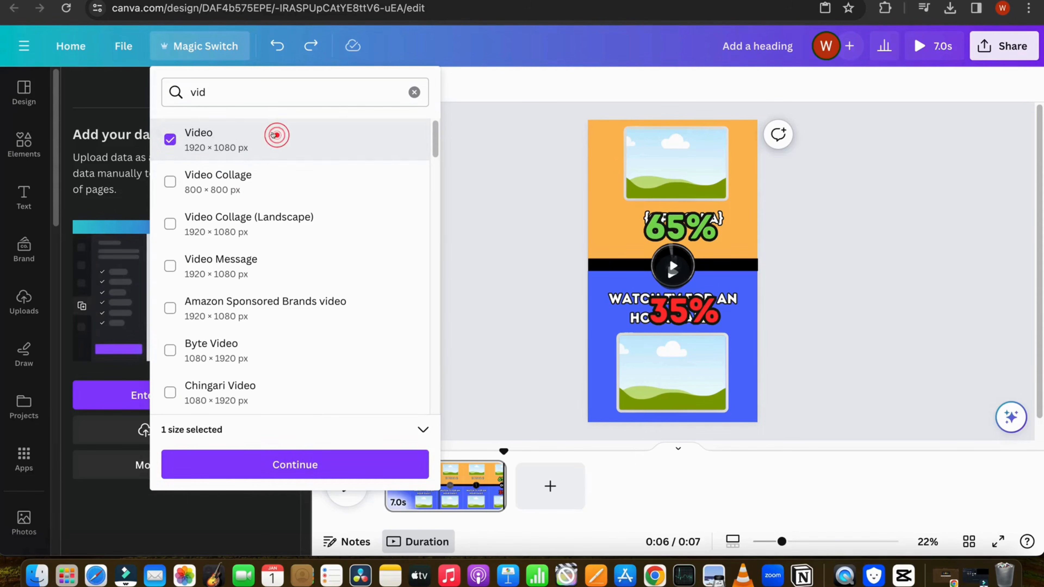
left_click(303, 465)
left_click(285, 357)
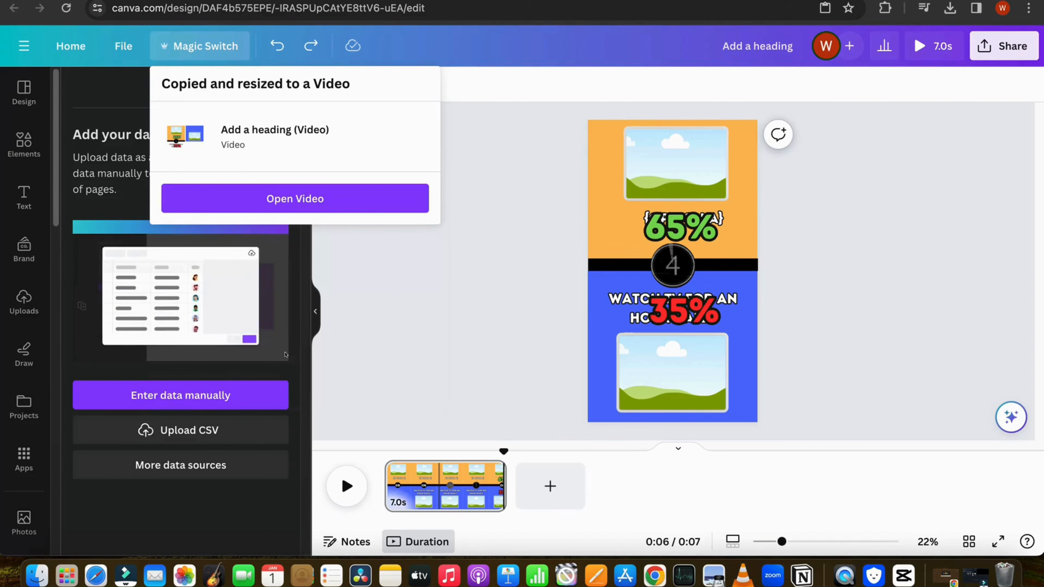
left_click(339, 198)
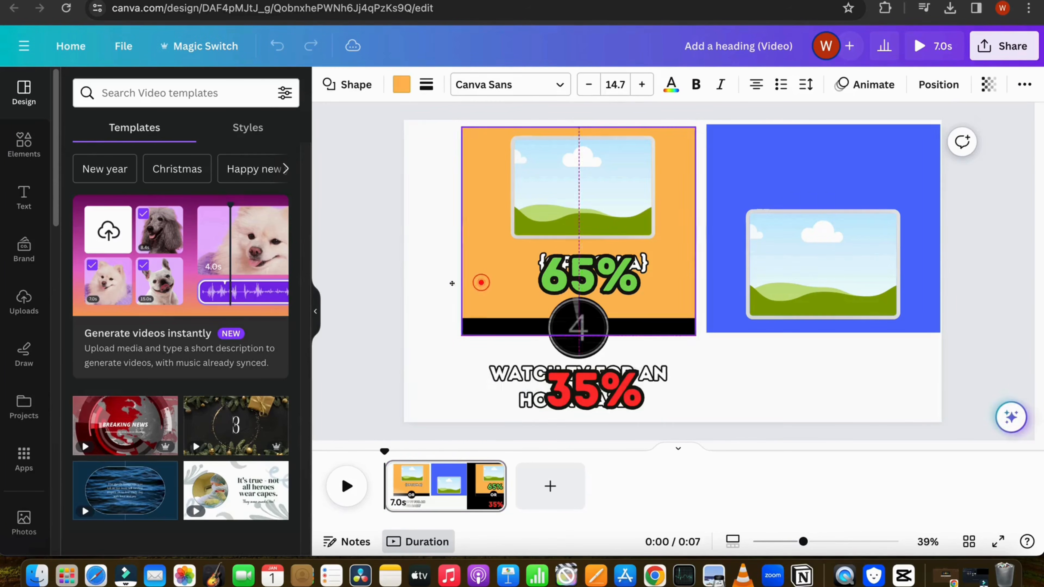
Resize the orange and blue blocks to fill one half of the page each, and turn the black bar into a vertical divider
left_click_drag(480, 282, 419, 275)
left_click_drag(654, 339, 694, 431)
left_click(710, 325)
left_click_drag(707, 333, 681, 406)
left_click_drag(713, 198, 707, 193)
left_click_drag(931, 394, 941, 422)
left_click(1019, 363)
left_click_drag(641, 327, 786, 196)
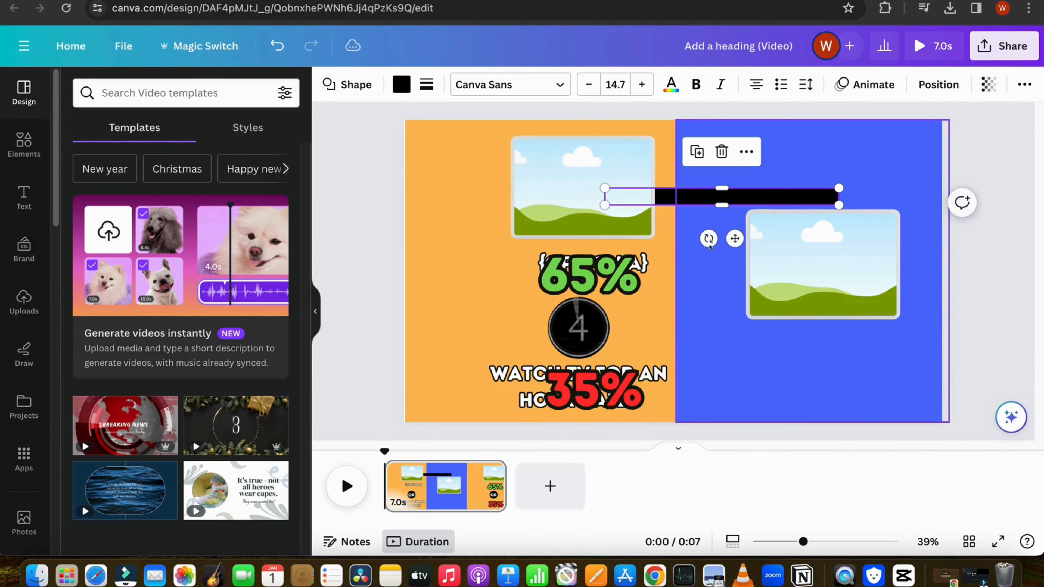
left_click_drag(708, 238, 875, 223)
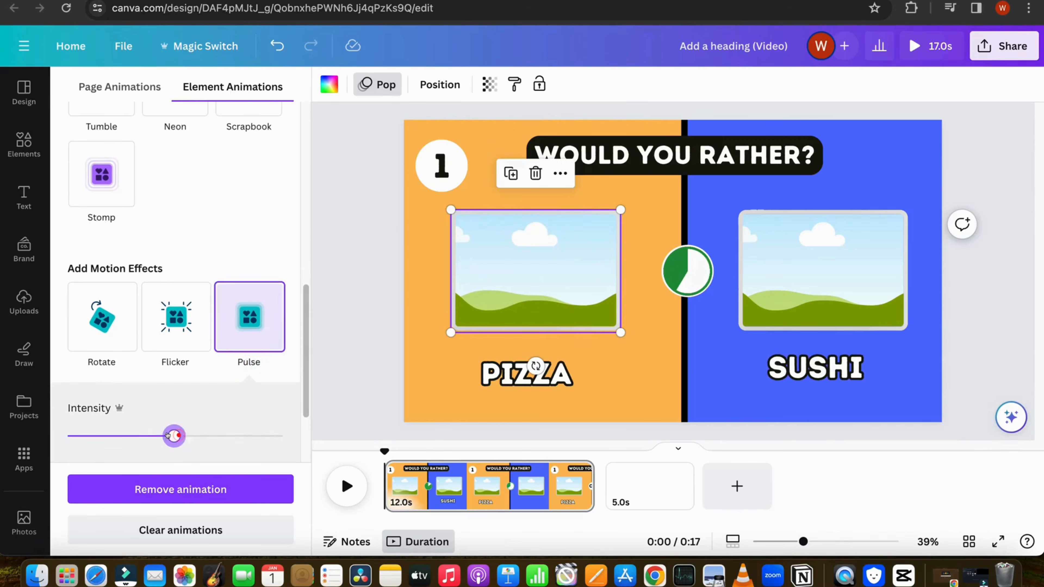
Apply the Pulse motion effect to the photo frame in the blue half
left_click(862, 275)
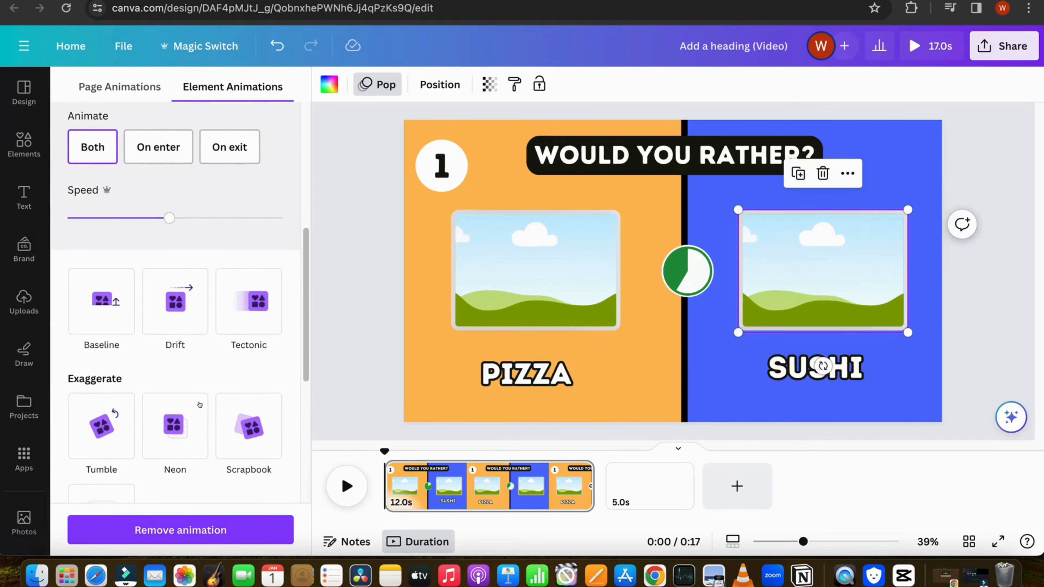
scroll(200, 405, "down", 5)
left_click(260, 372)
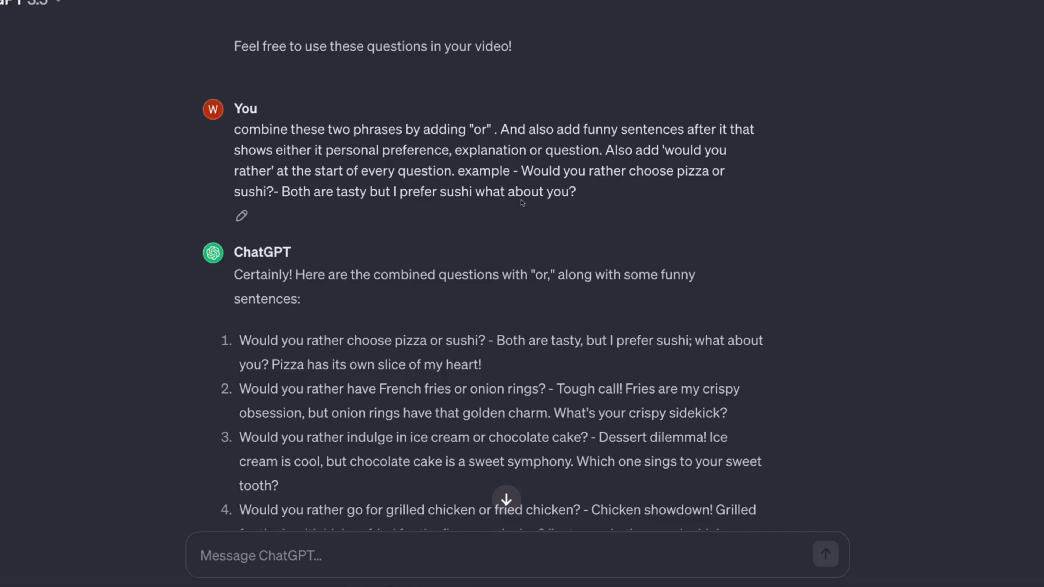
Copy ChatGPT's first question, "Would you rather choose pizza or sushi?" with its funny comment, into ElevenLabs and generate the speech
triple_click(447, 362)
right_click(447, 359)
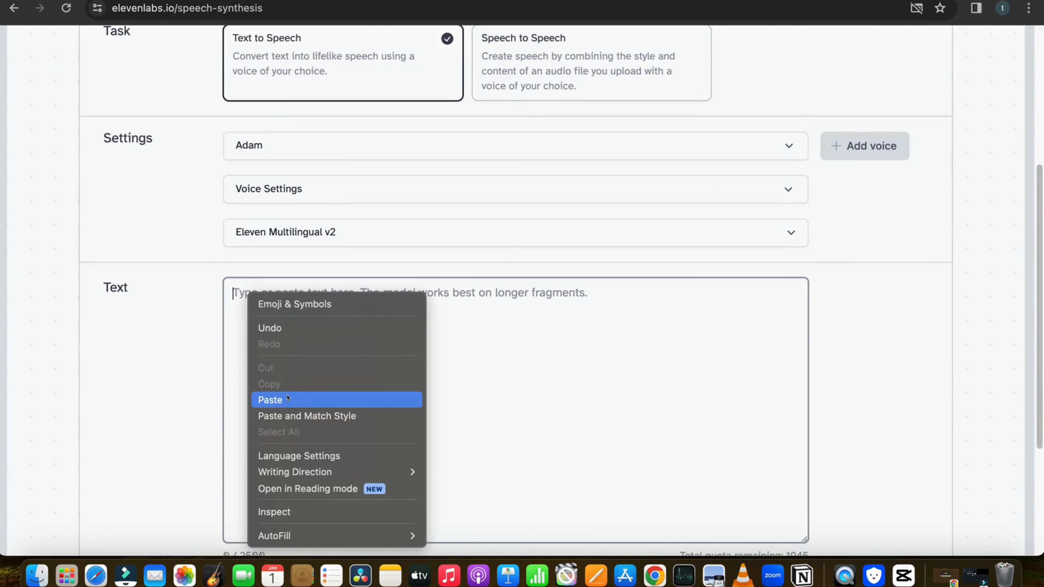
left_click(287, 399)
scroll(380, 310, "up", 3)
scroll(545, 296, "down", 3)
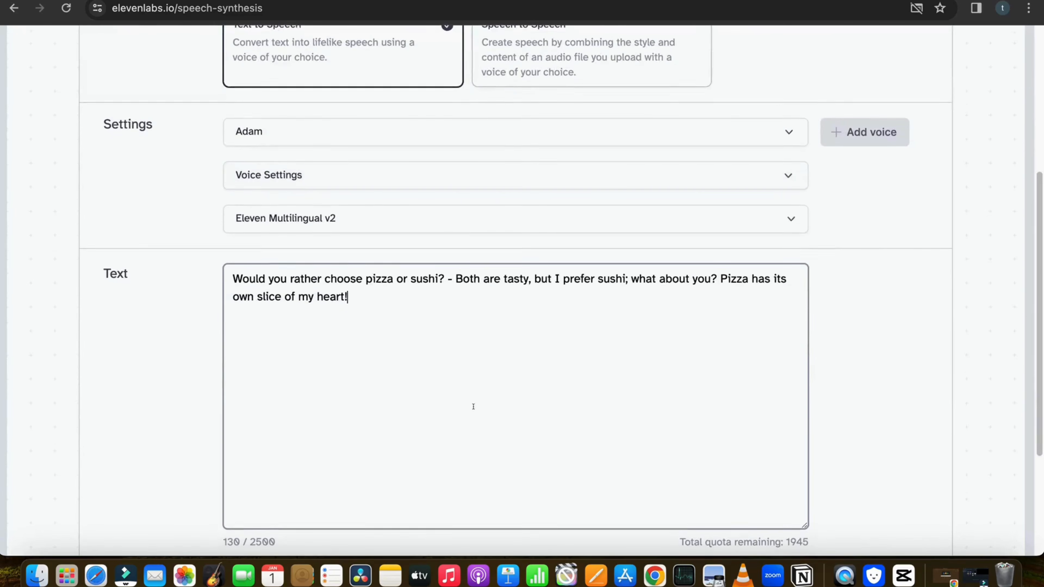
scroll(473, 407, "down", 4)
left_click(454, 403)
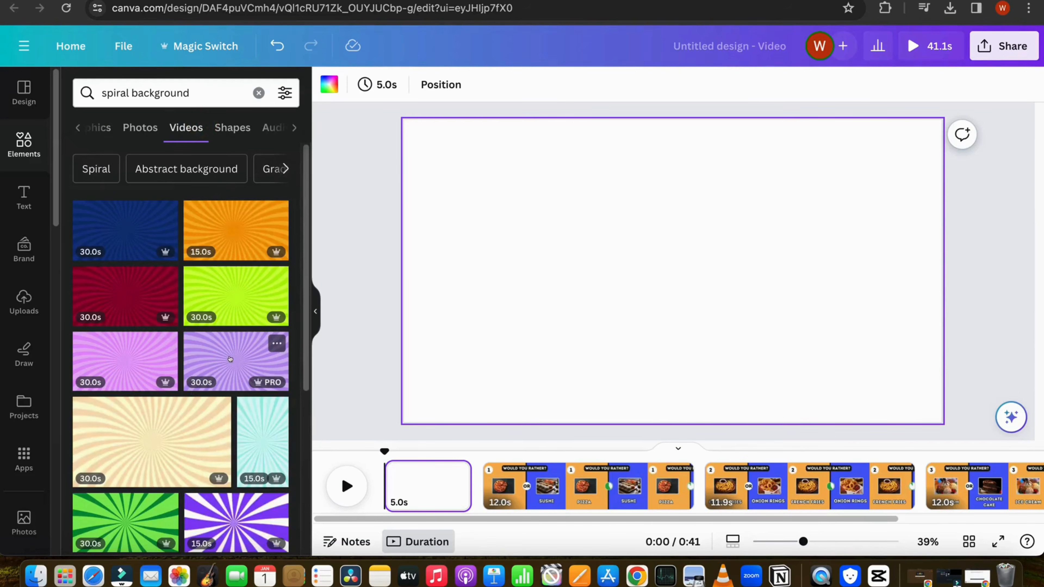
Add the light purple spiral video to the blank first page and set it as the page background
left_click(233, 356)
right_click(565, 304)
left_click(632, 494)
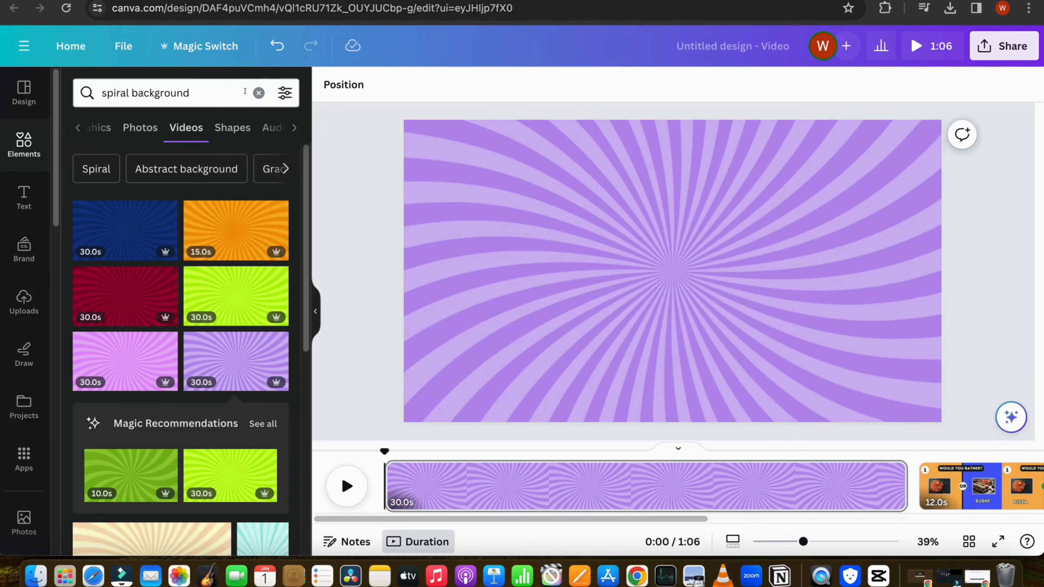
Search the elements for "quiz", add the yellow and blue QUIZ! graphic, and tilt it in the upper left of the page
left_click(258, 93)
type("quiz")
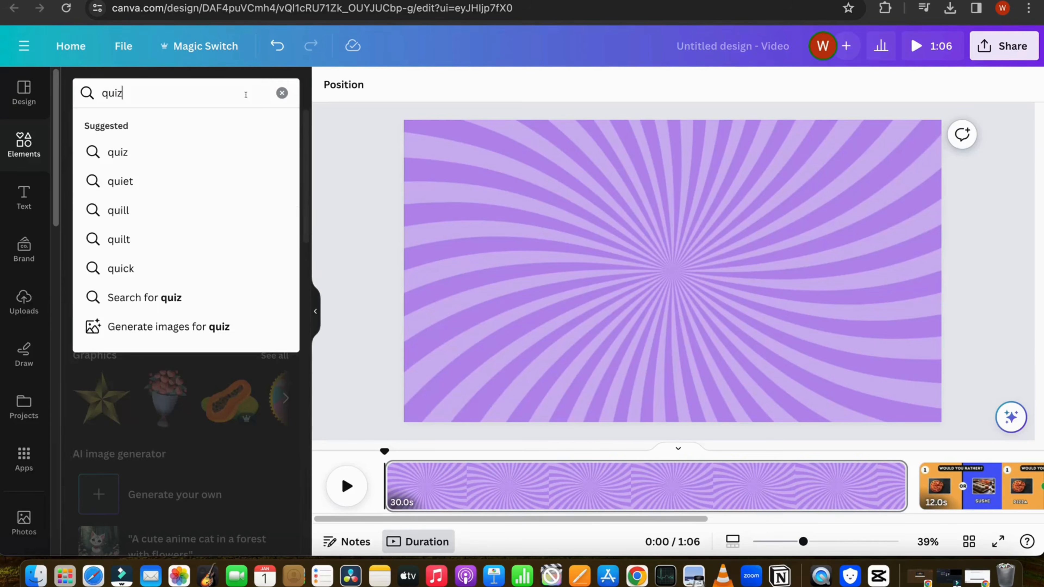
key("Return")
left_click(274, 208)
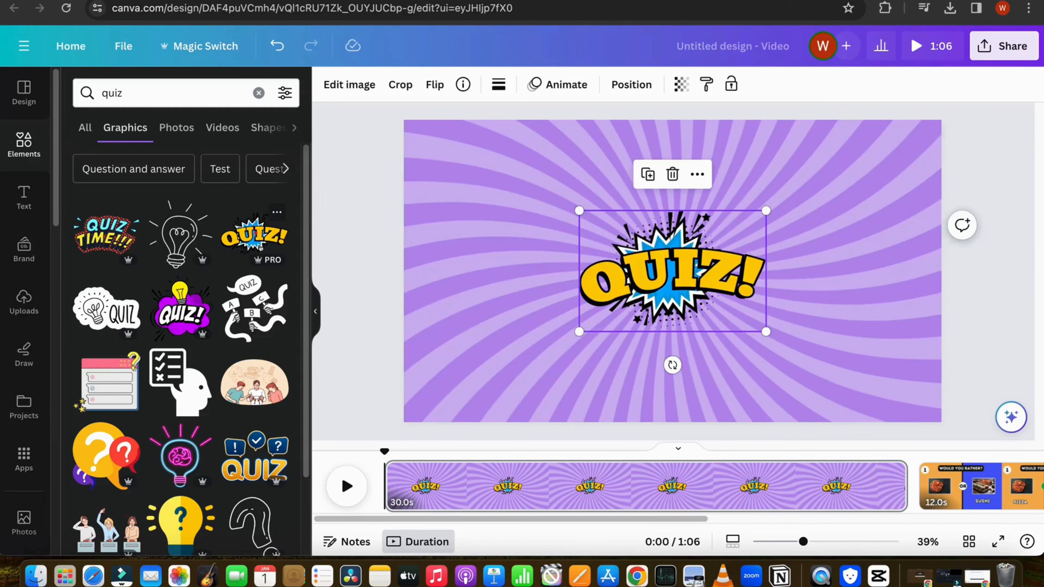
left_click(252, 238)
left_click_drag(561, 320, 666, 172)
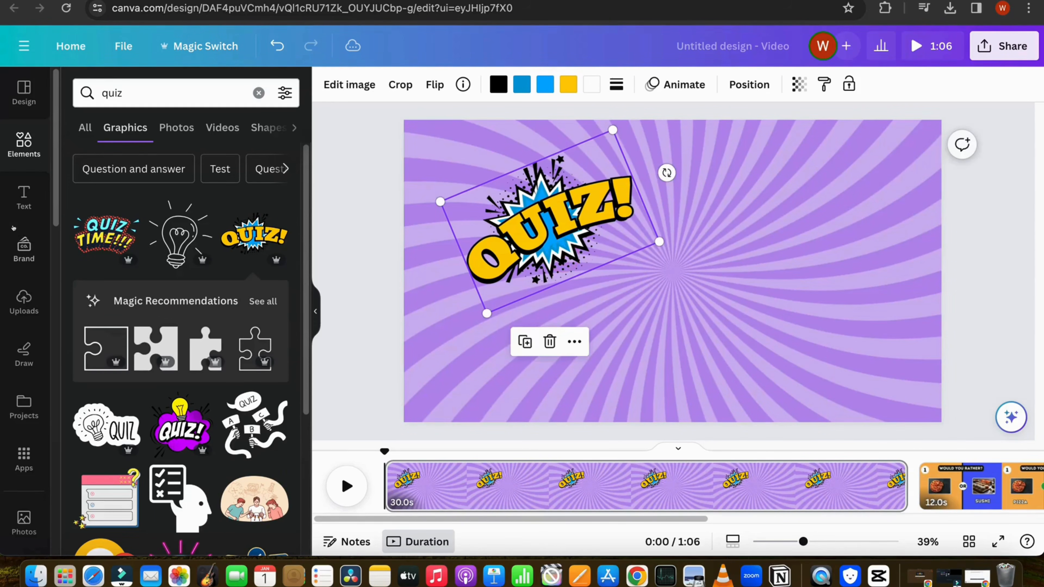
Add the pink WOW! text style to the page and change its wording to "MASKMAN"
left_click(24, 197)
left_click(111, 461)
left_click(776, 261)
triple_click(777, 270)
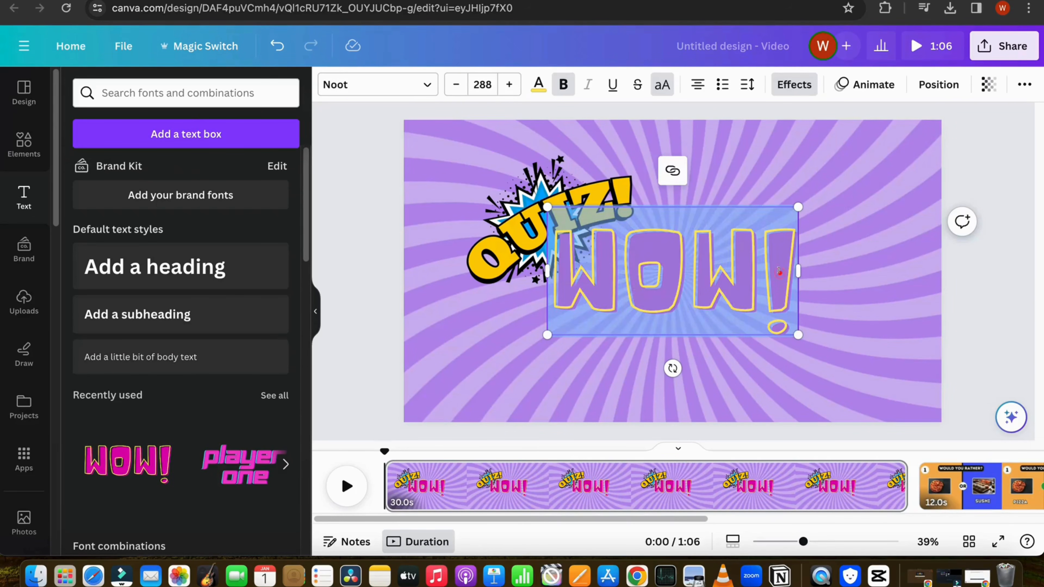
key("BackSpace")
type("MASKMAN")
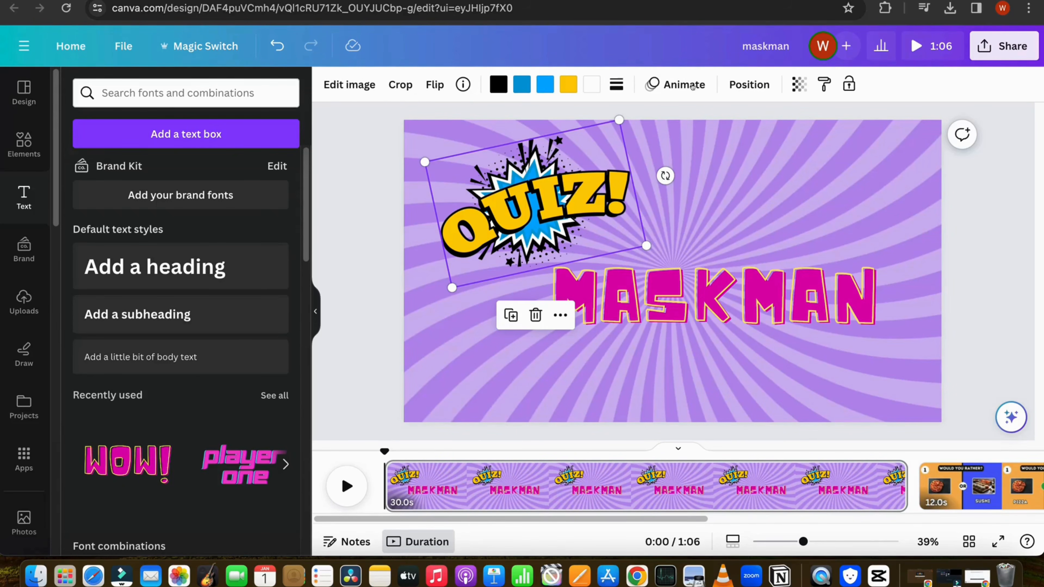
Open the animation options for the QUIZ! graphic
left_click(692, 85)
scroll(100, 233, "down", 3)
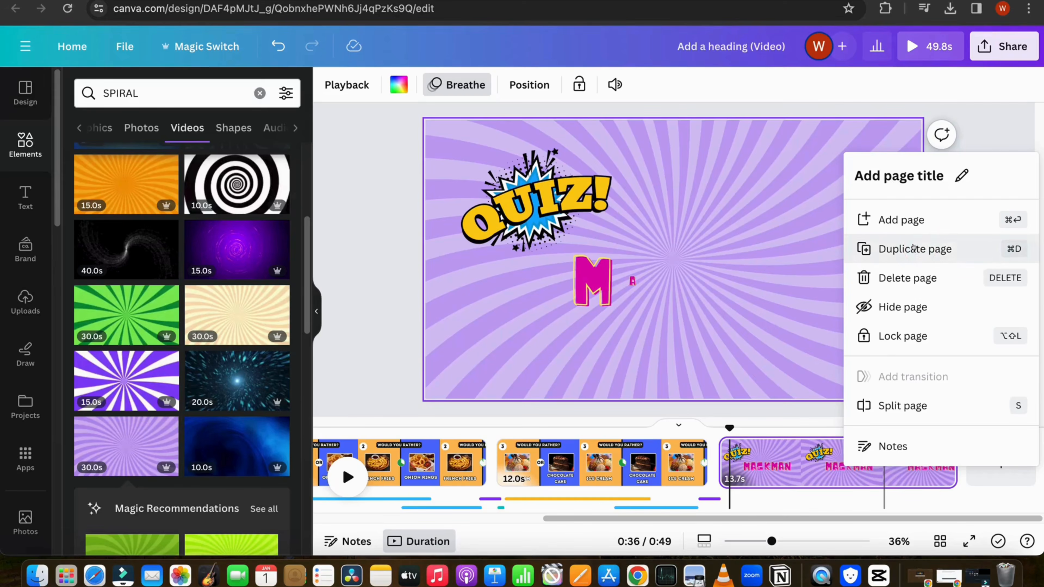
Duplicate the MASKMAN page and add the fast food collage photo to the copy, enlarged to cover the whole page
left_click(912, 248)
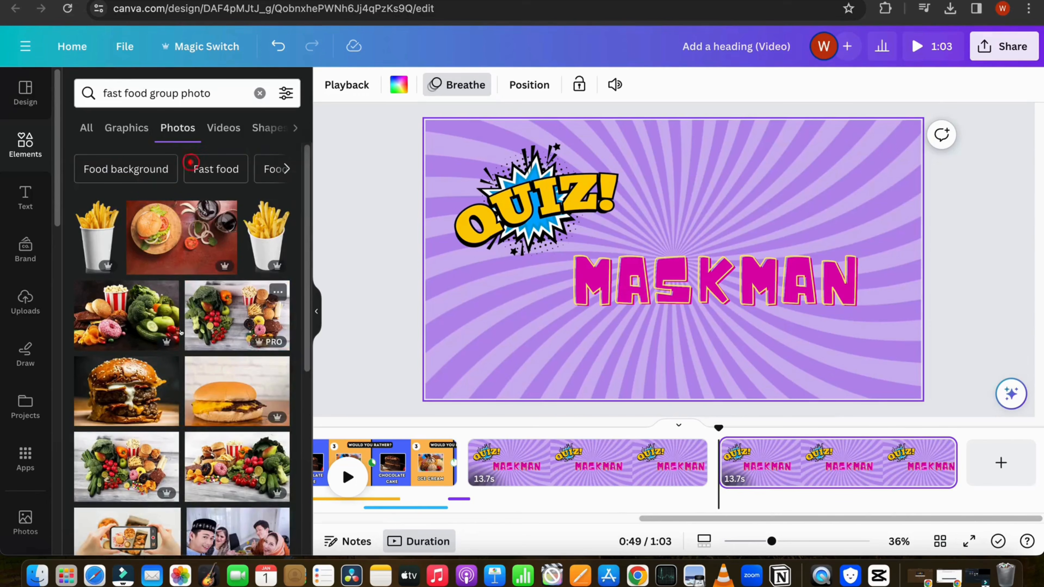
scroll(164, 313, "down", 10)
left_click(97, 314)
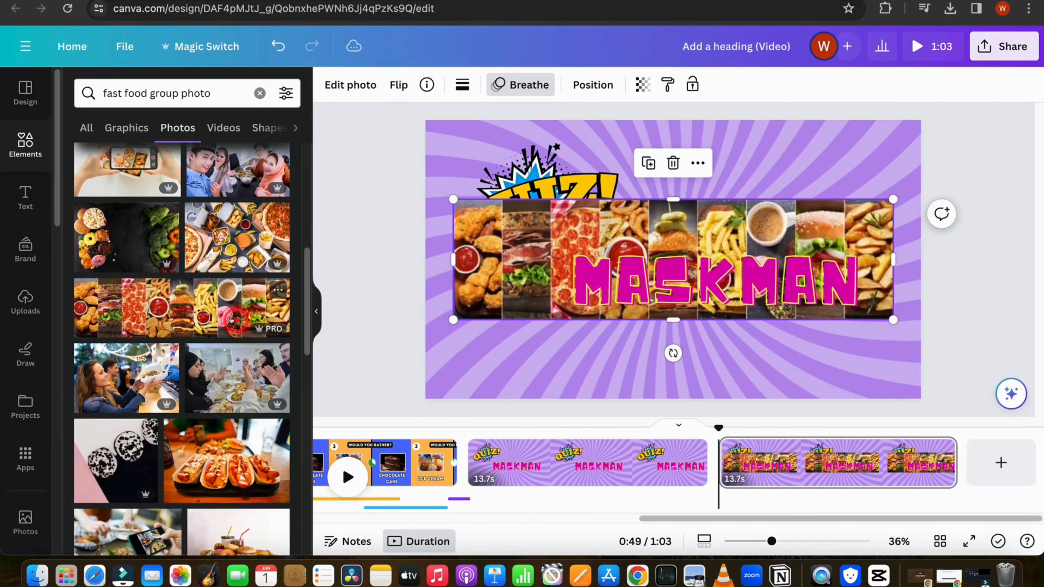
left_click(98, 314)
left_click_drag(779, 365, 768, 401)
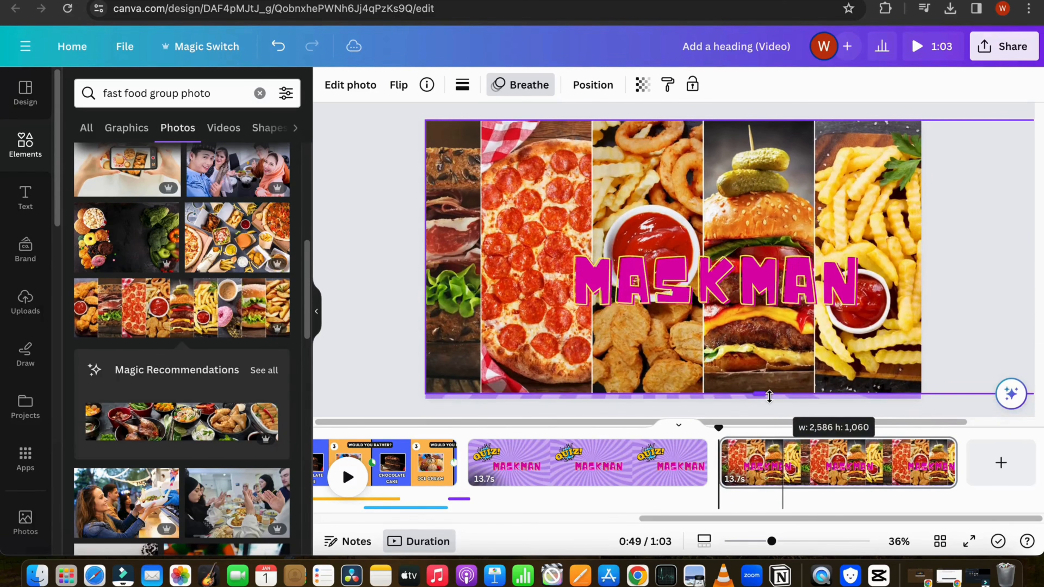
left_click(388, 290)
Add a heading in the "welcome little one!" style reading "Would you Rather?" with a black Background effect, centred along the page's upper edge
left_click(25, 195)
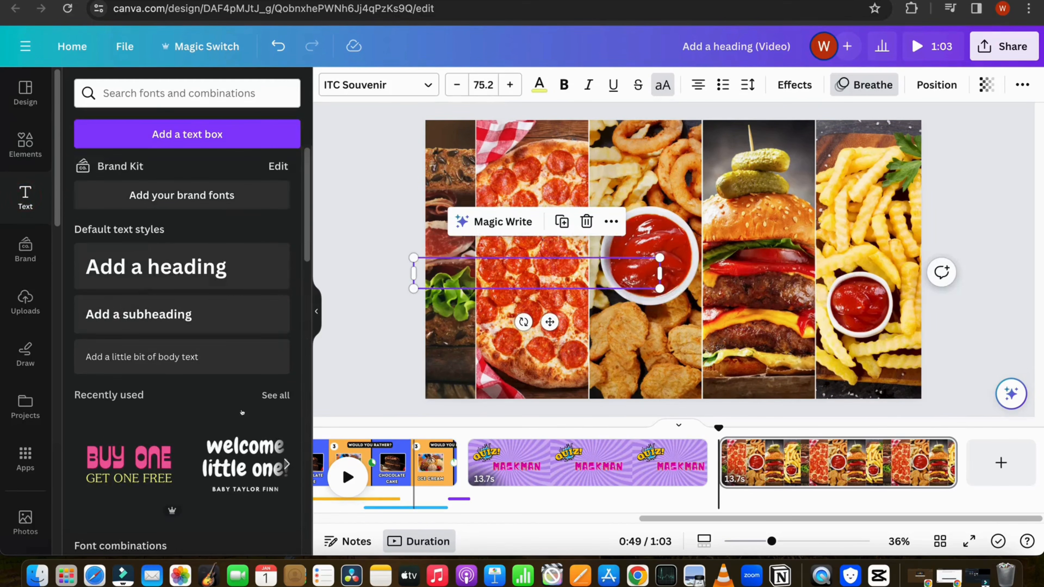
left_click(249, 464)
left_click(708, 298)
left_click(747, 261)
double_click(699, 259)
left_click(807, 83)
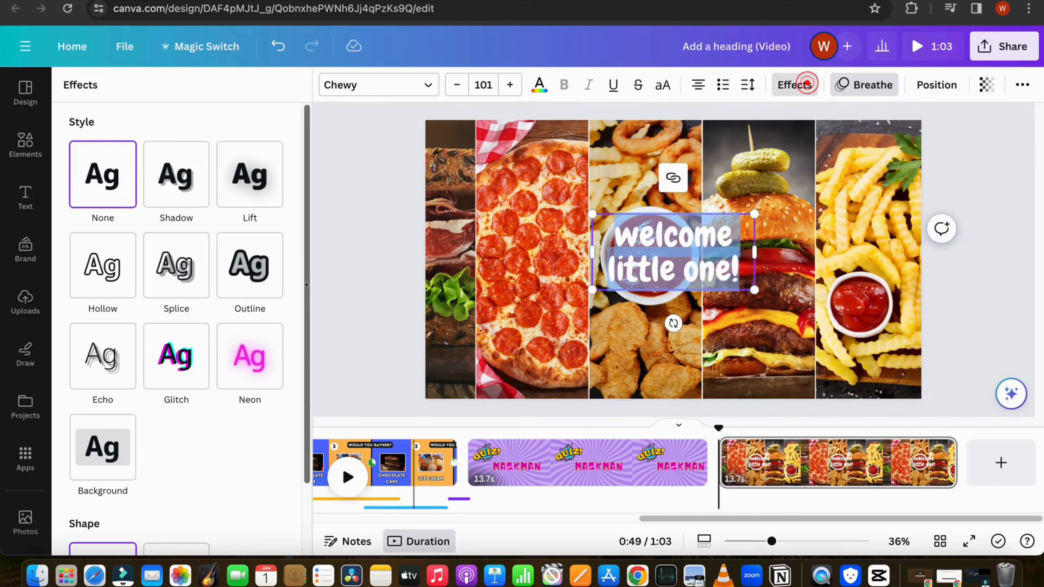
scroll(181, 335, "down", 2)
left_click(96, 358)
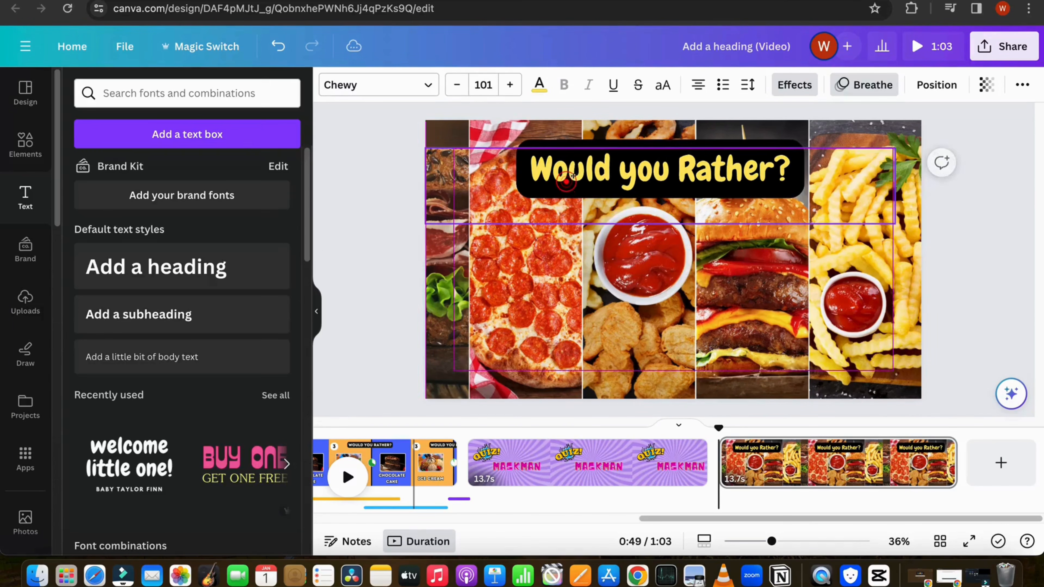
left_click_drag(583, 181, 584, 167)
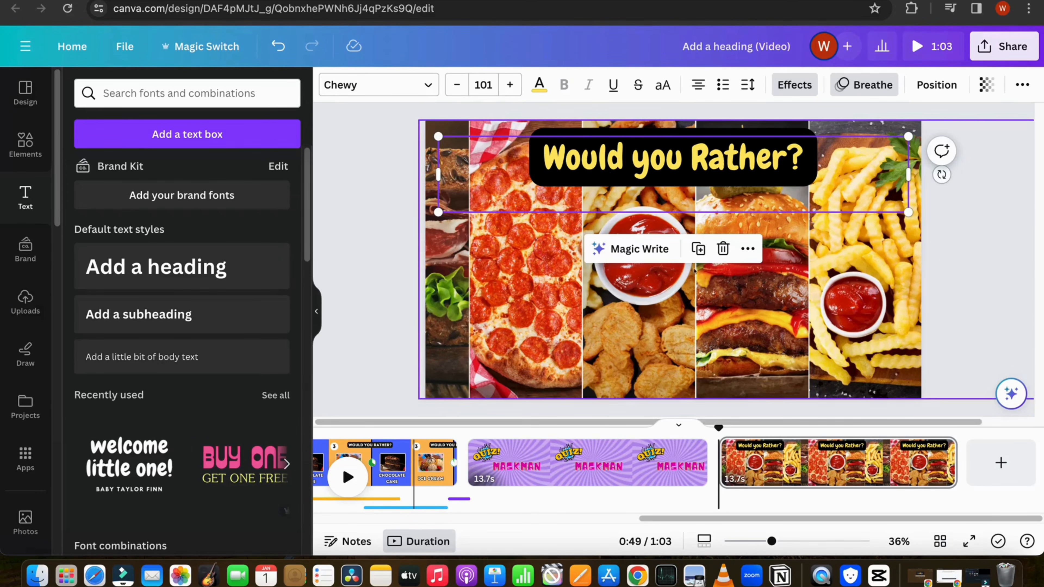
Duplicate the heading to the lower part of the page and change the copy's wording to "Food Edition"
left_click(698, 248)
left_click_drag(677, 164, 653, 366)
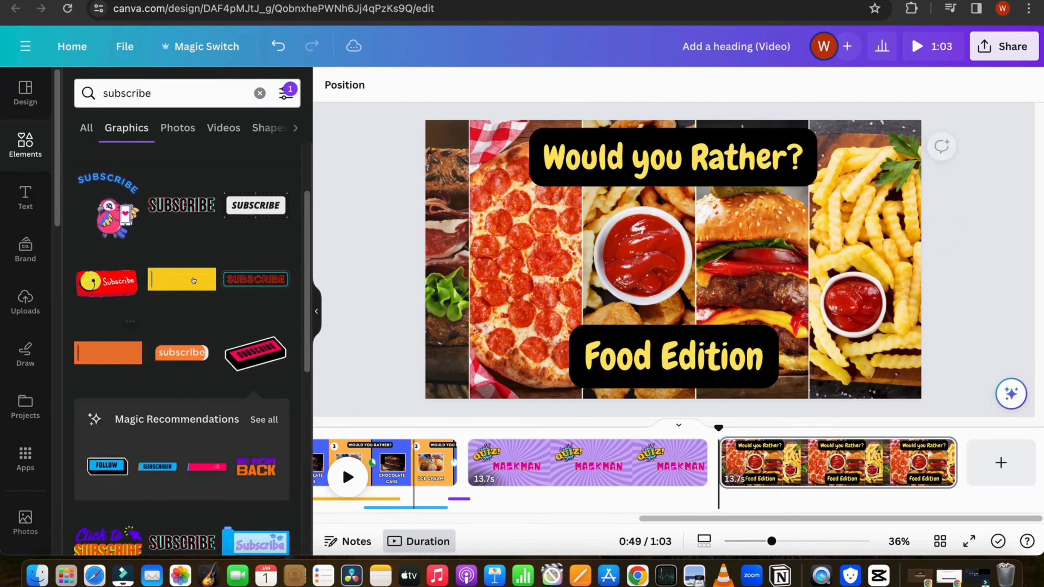
Add the animated SUBSCRIBE graphic, shrunk and centred between the two headings, and apply the Burst text animation to the "Would you Rather?" heading
left_click(193, 281)
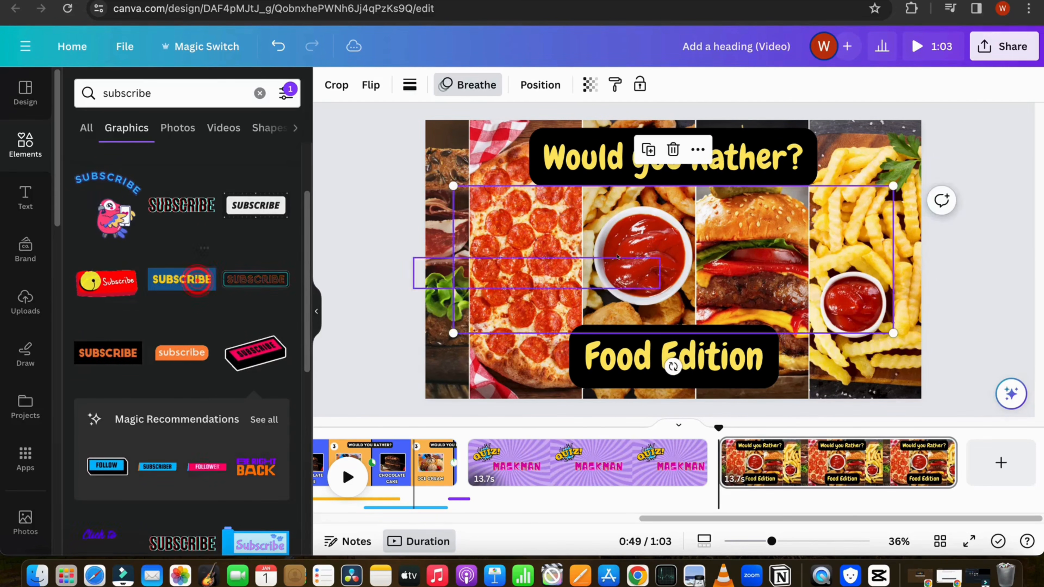
left_click_drag(892, 187, 610, 261)
left_click_drag(516, 312, 649, 265)
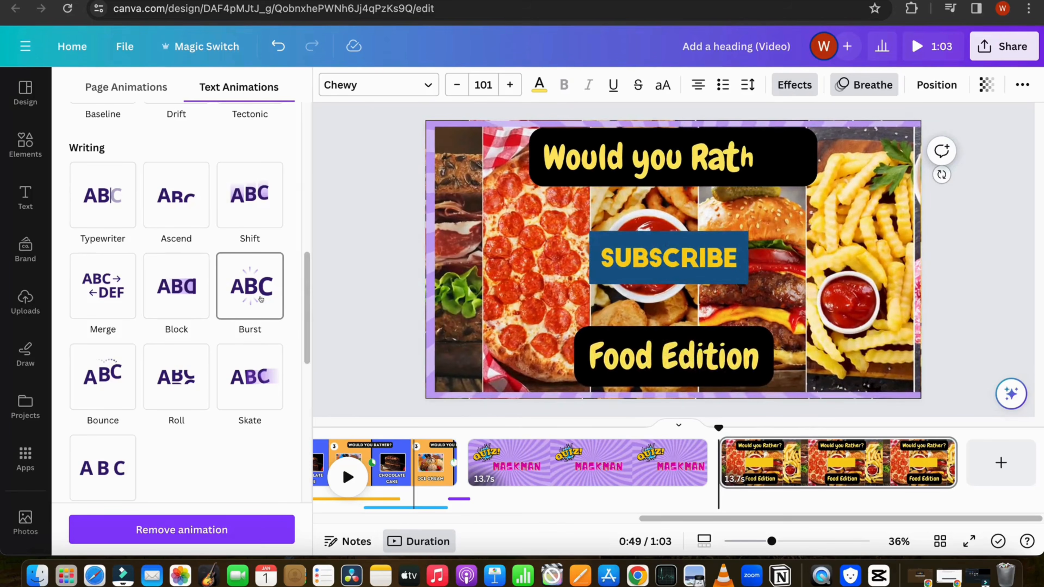
left_click(260, 299)
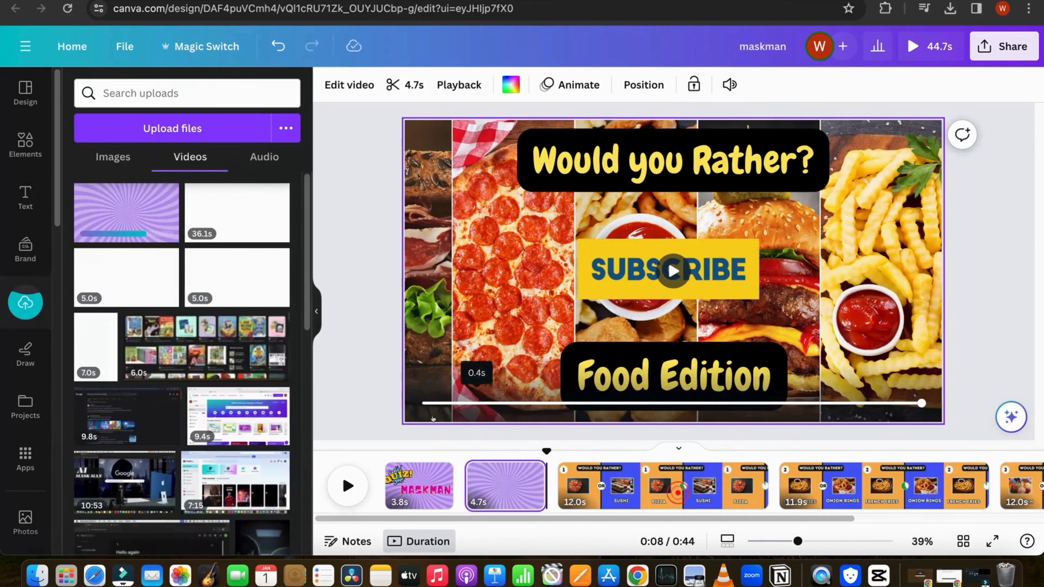